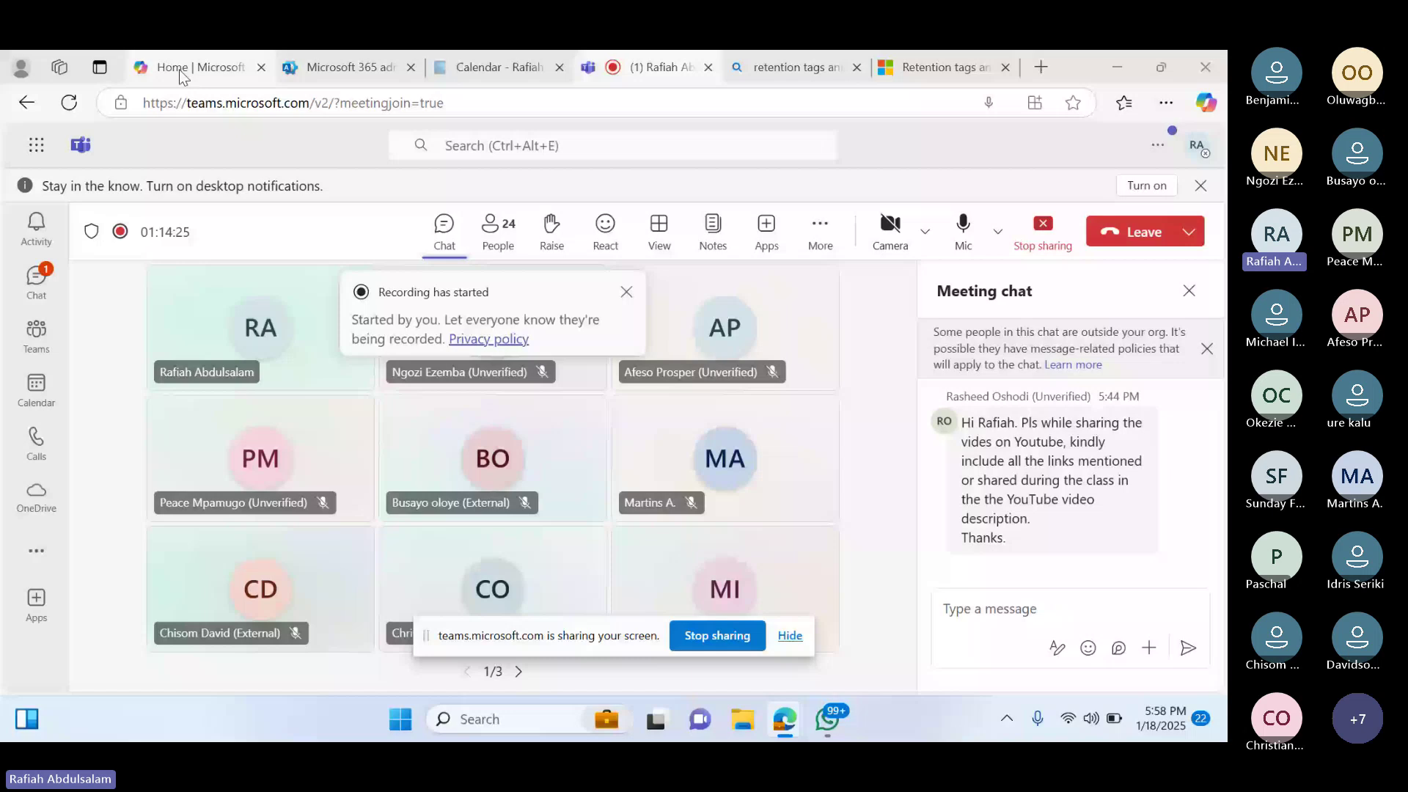
Switch to the Microsoft 365 admin center and open the Compliance admin center, signing in with the newgraduates admin account
click(182, 76)
click(320, 70)
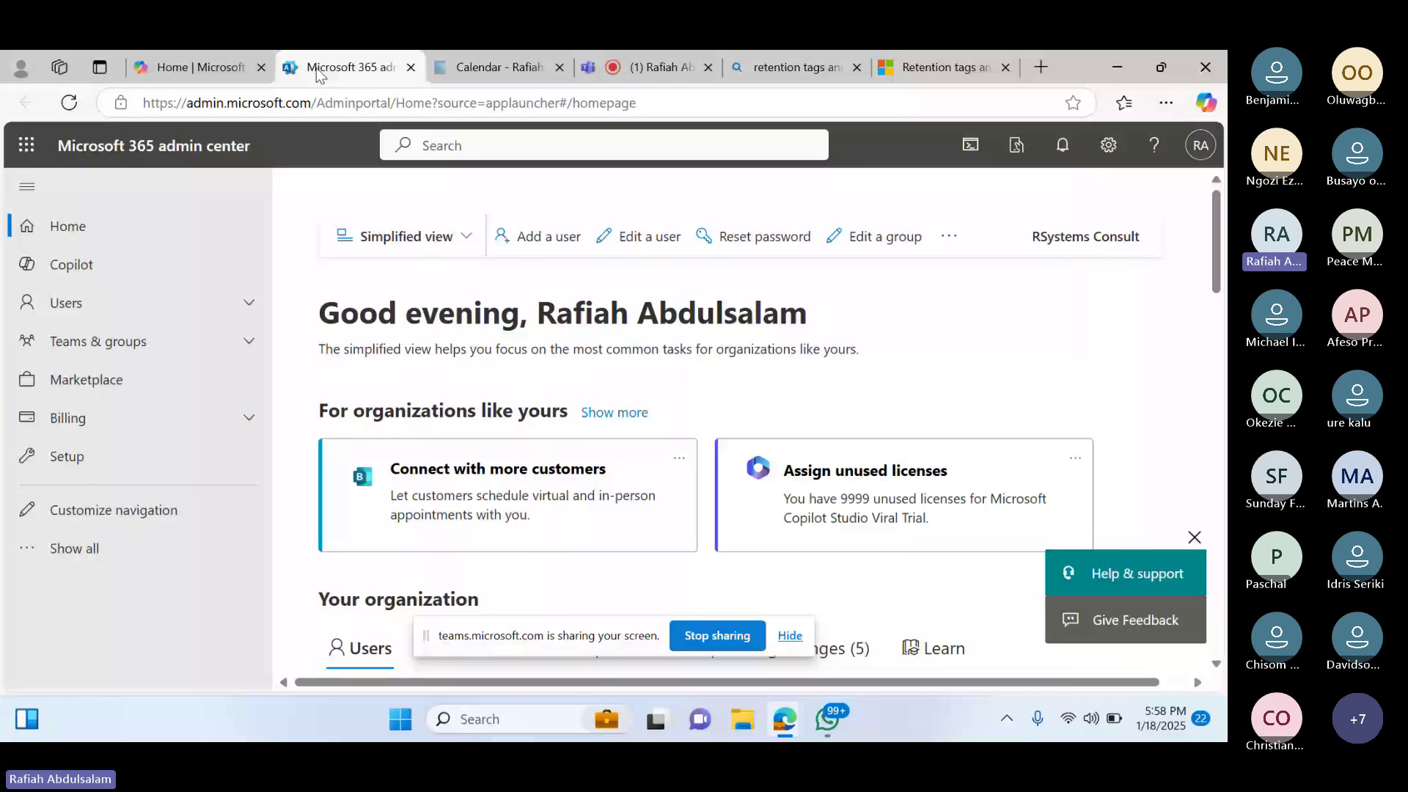
click(74, 548)
drag(278, 386, 272, 417)
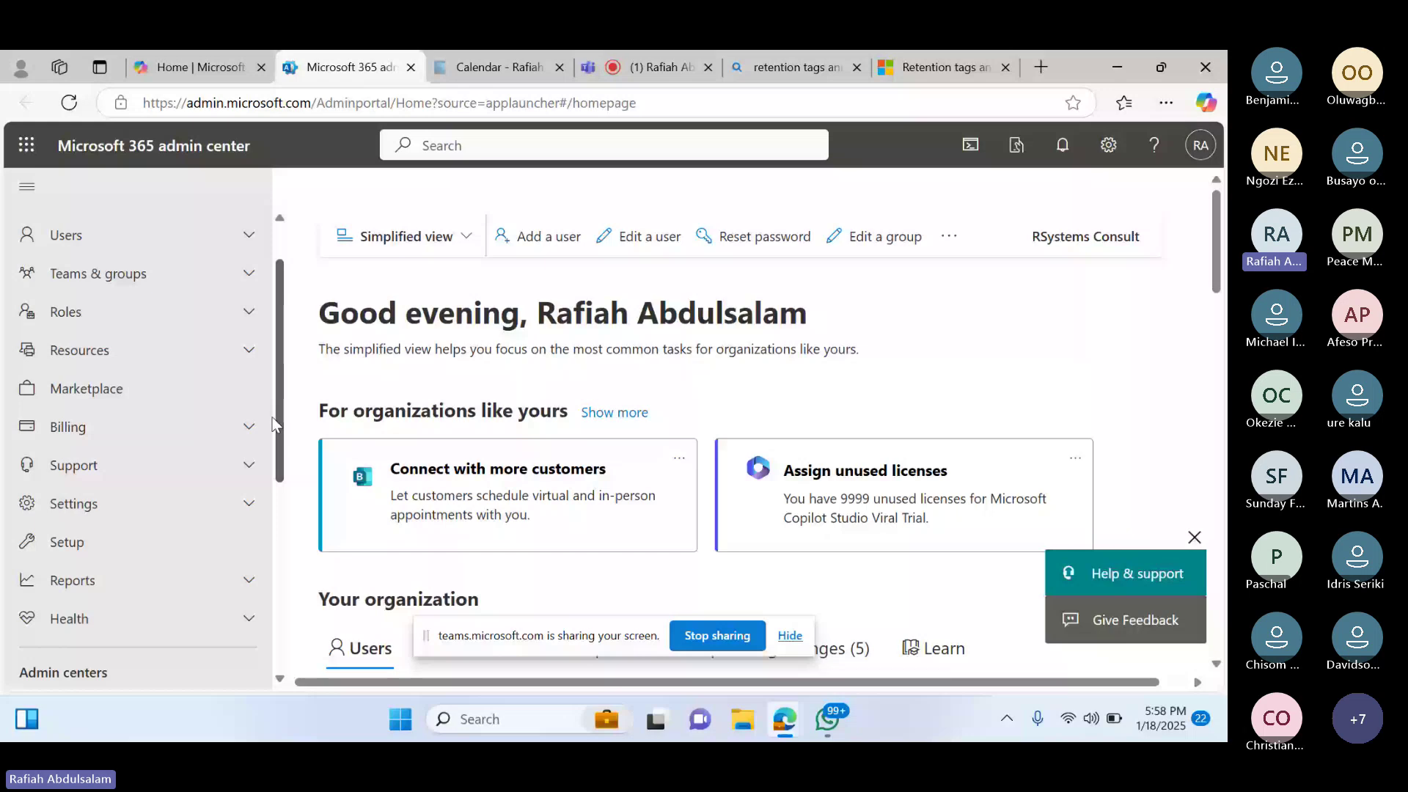
scroll(107, 469, down, 4)
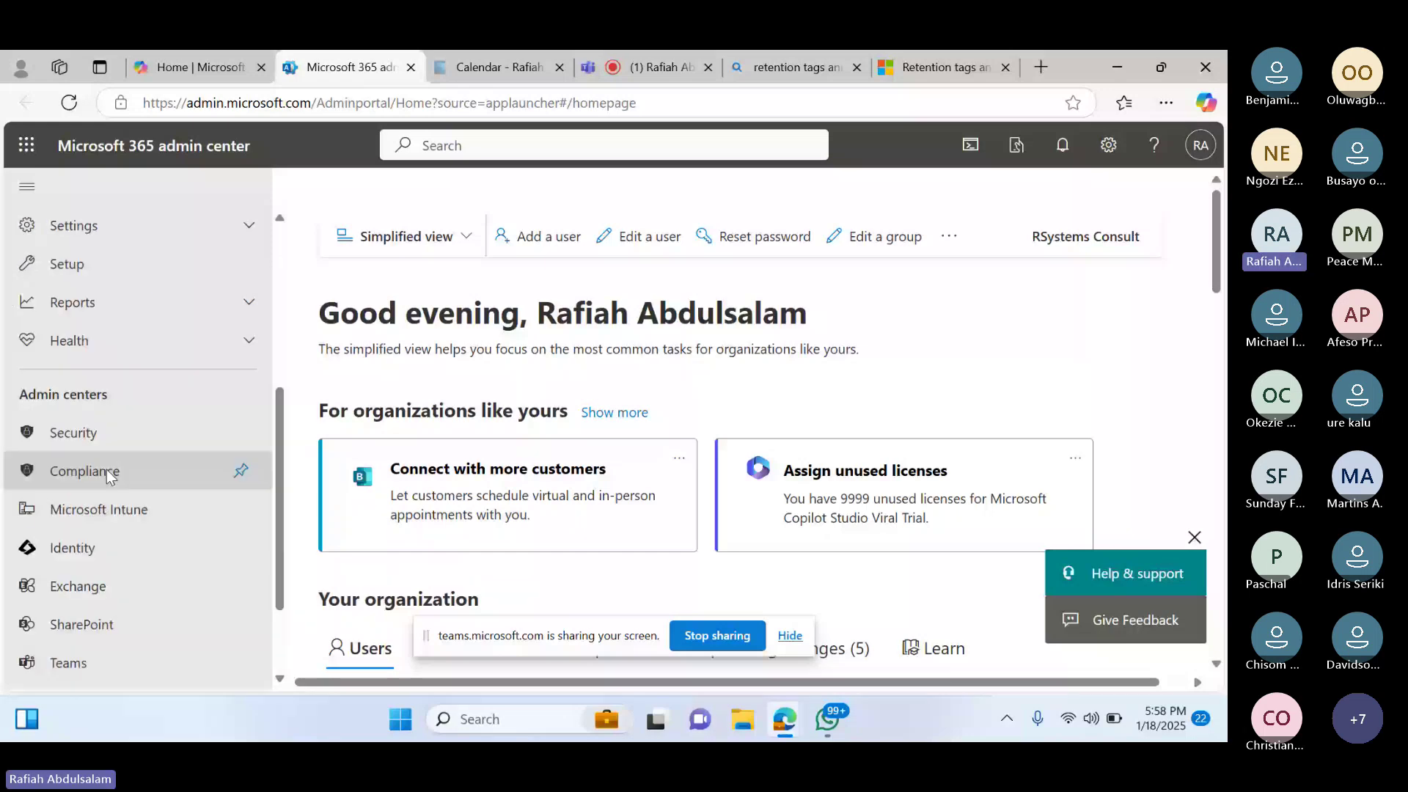
click(107, 469)
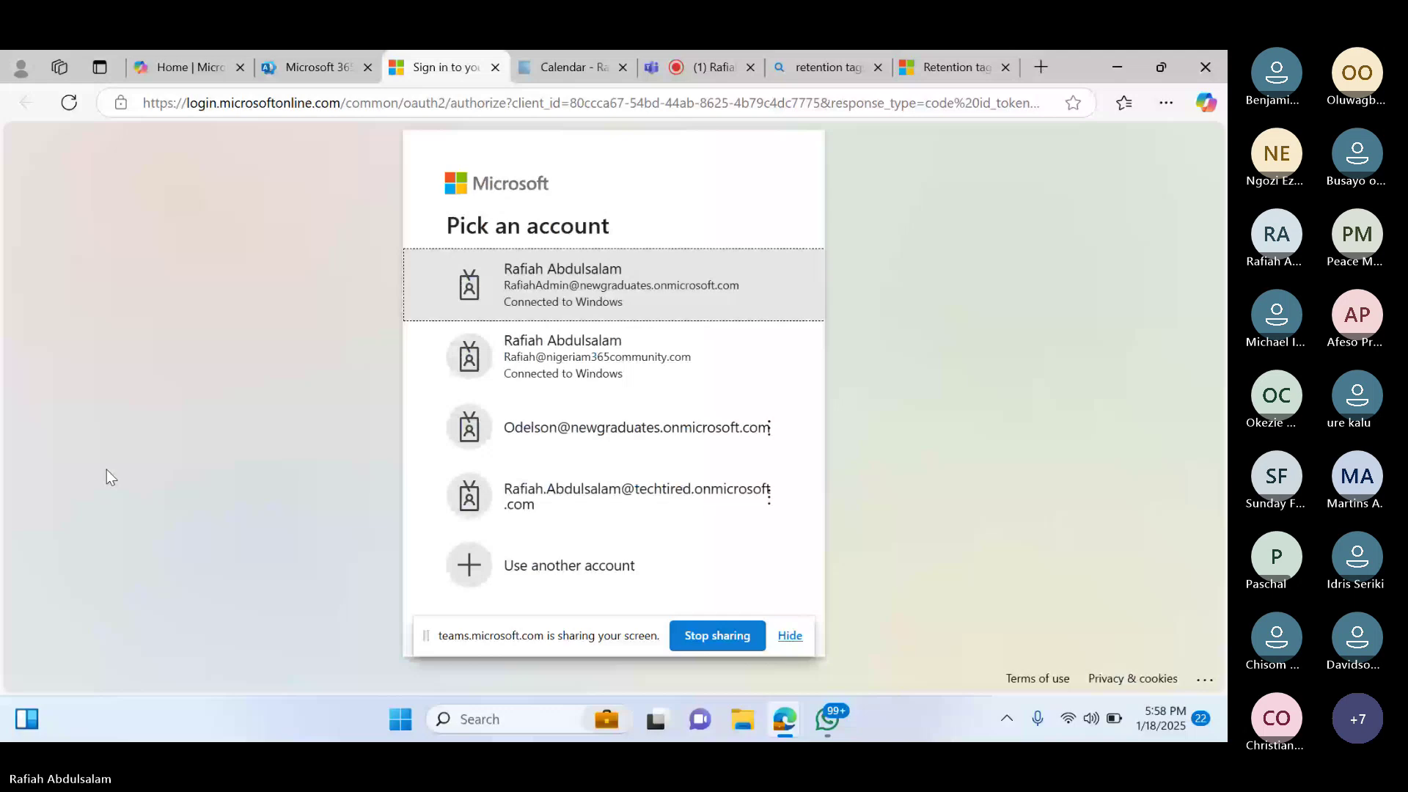
click(543, 292)
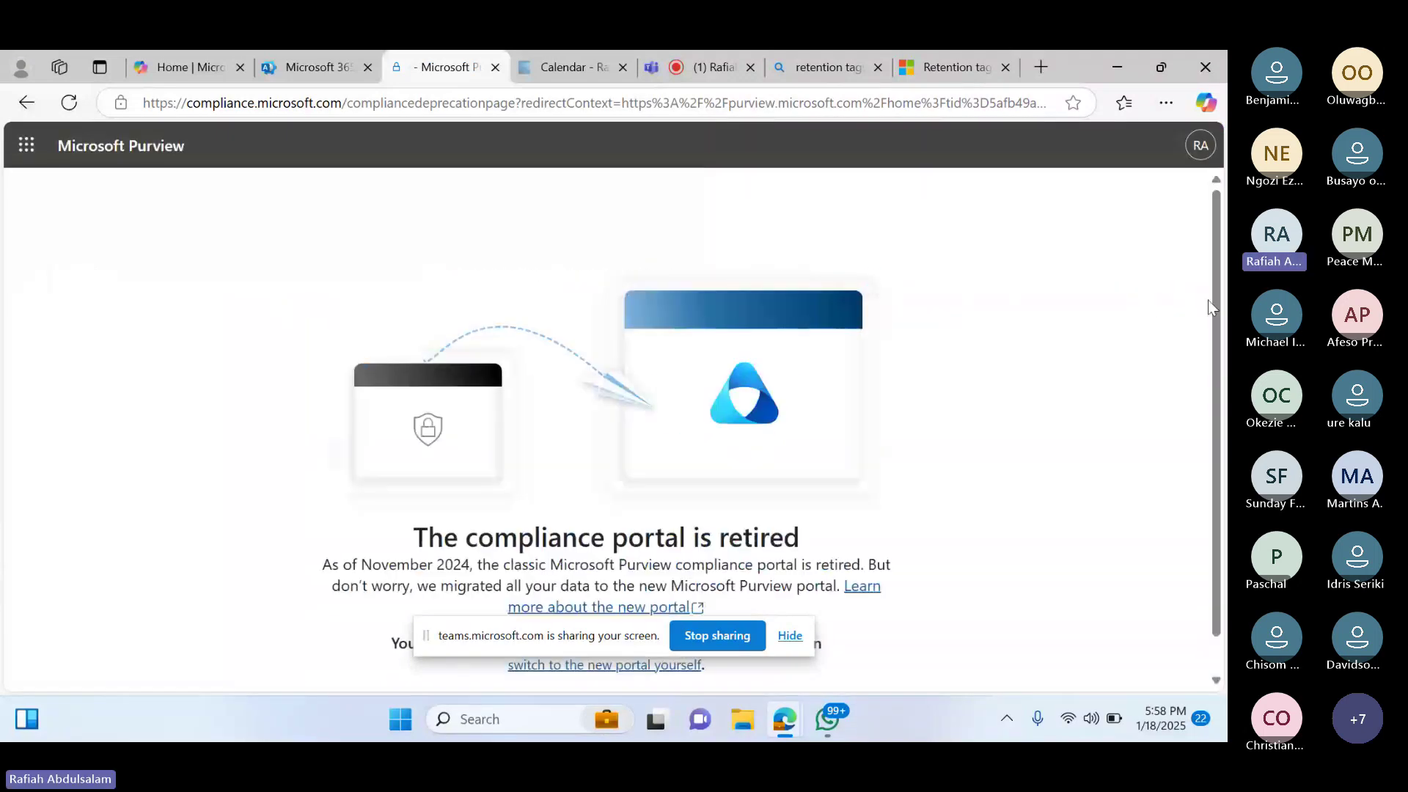
Agree to the data flow disclosure terms and privacy statements and get started in the new Microsoft Purview portal
scroll(1218, 327, down, 2)
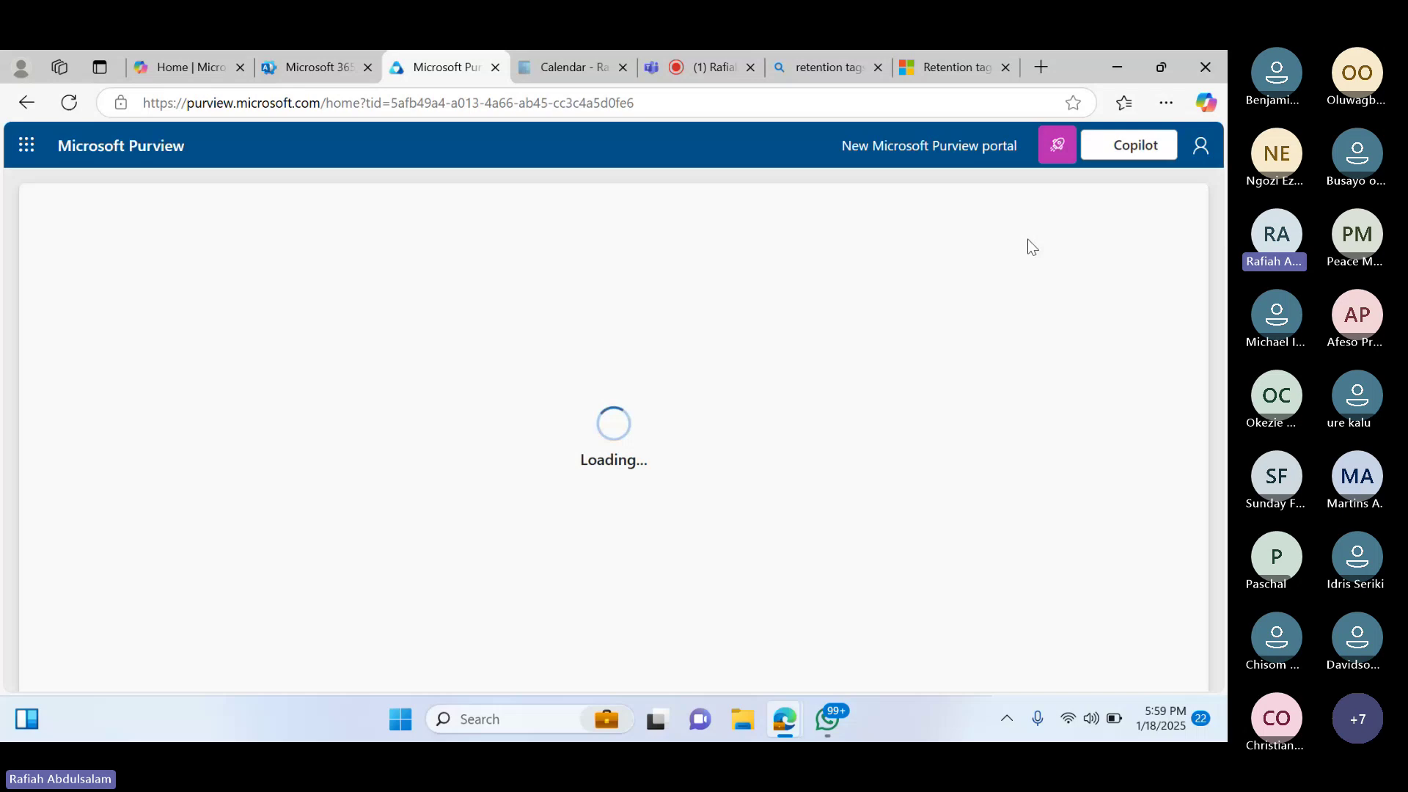
scroll(416, 622, down, 3)
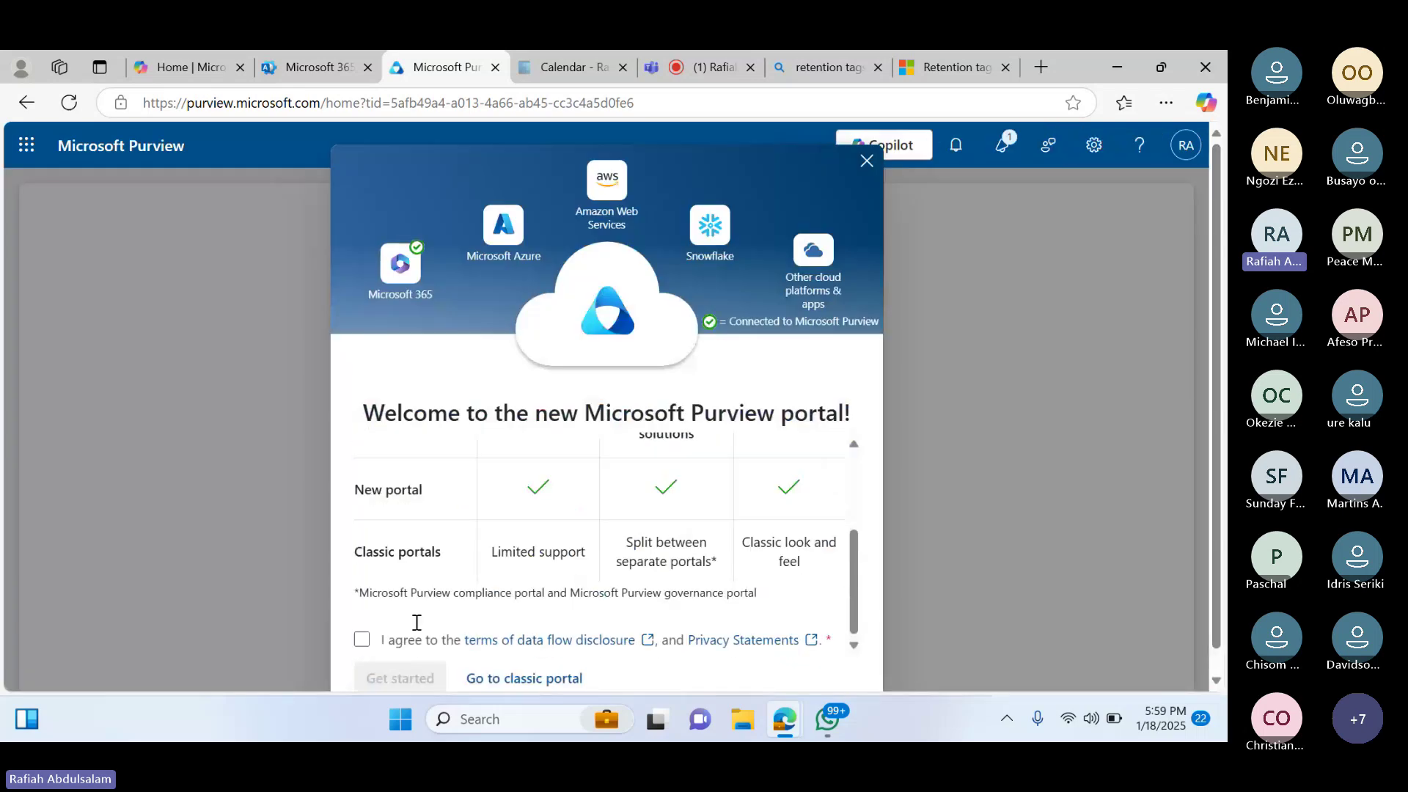
click(362, 639)
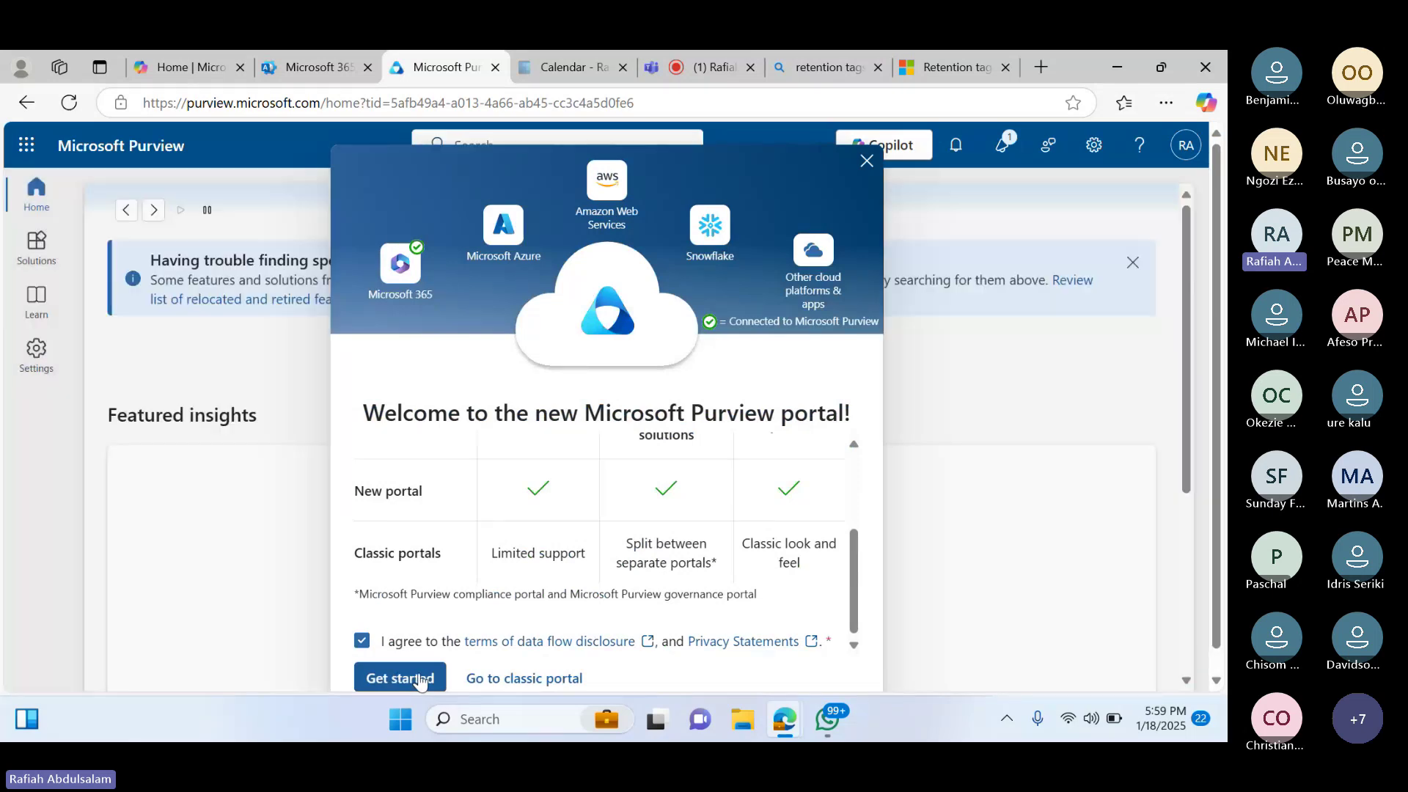
click(420, 679)
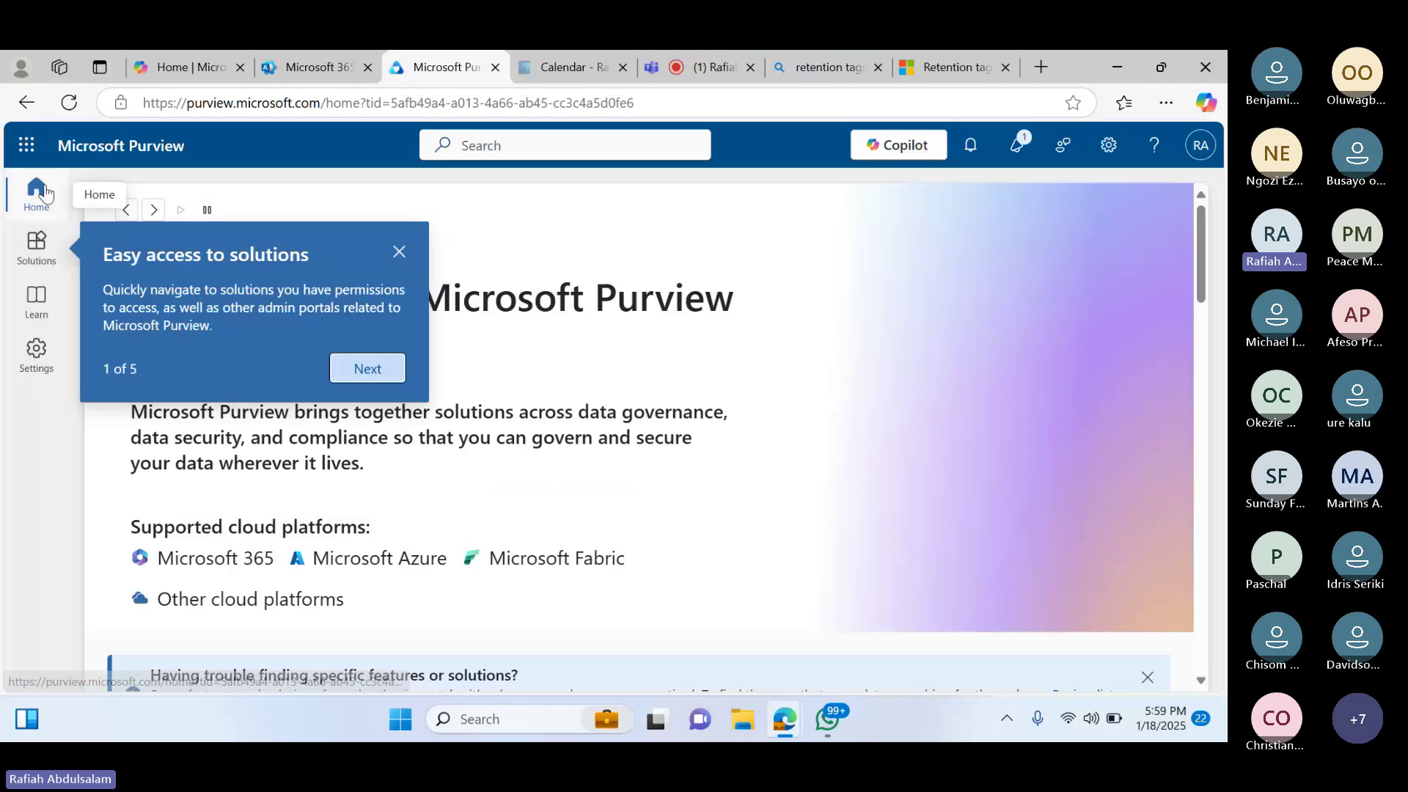
Open the MRM Retention tags page under Exchange (legacy) in the Data Lifecycle Management solution
click(42, 255)
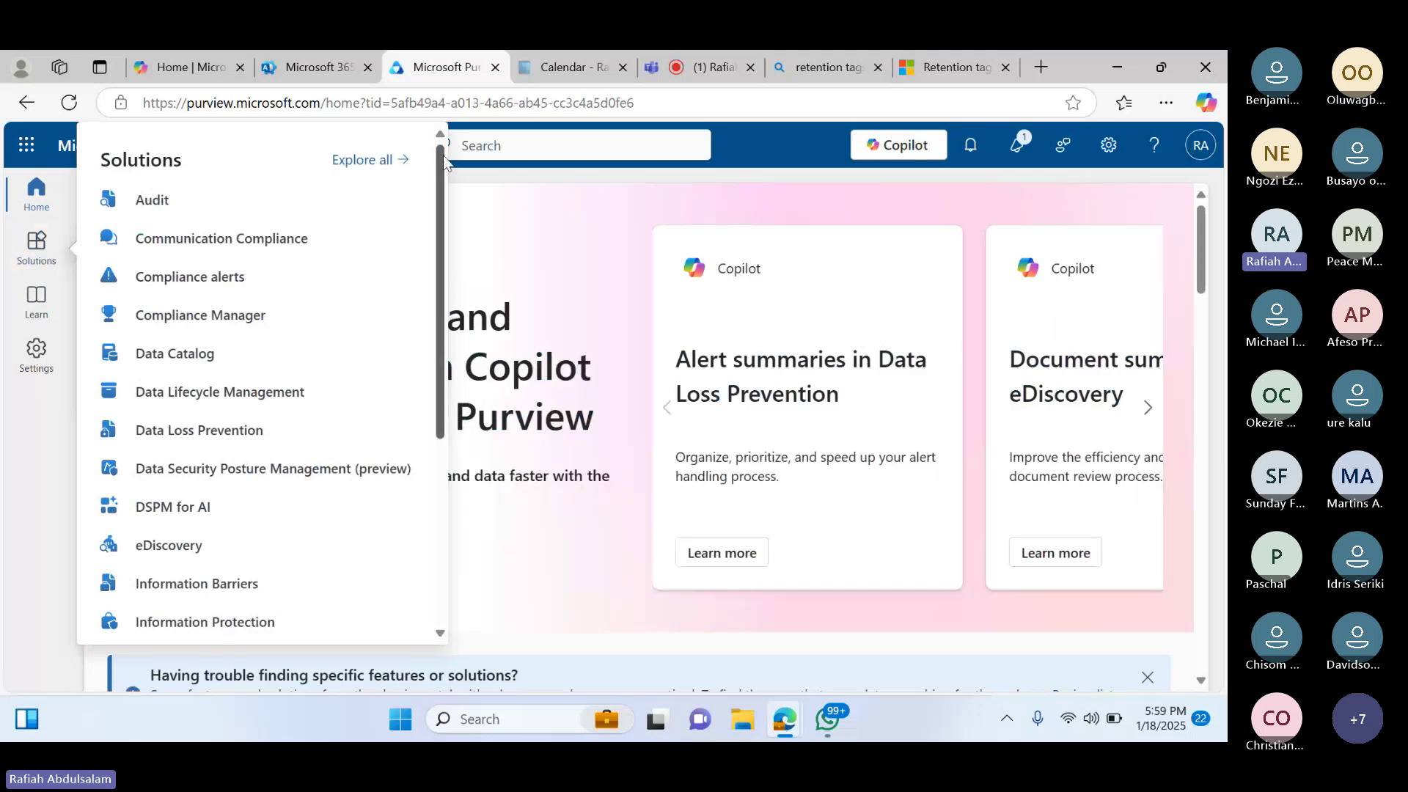
mouse_move(443, 160)
mouse_down()
mouse_move(434, 228)
mouse_move(435, 161)
mouse_up()
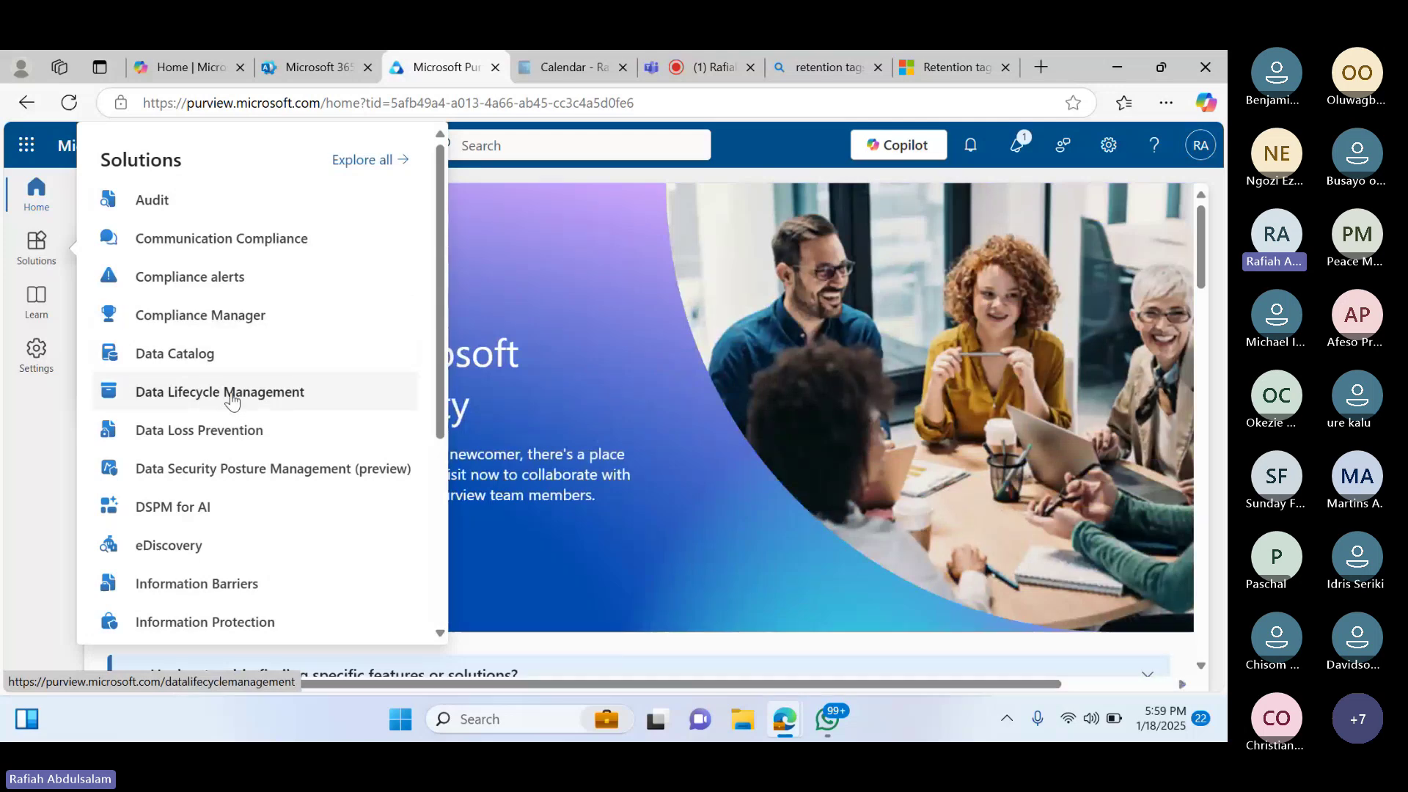
click(232, 400)
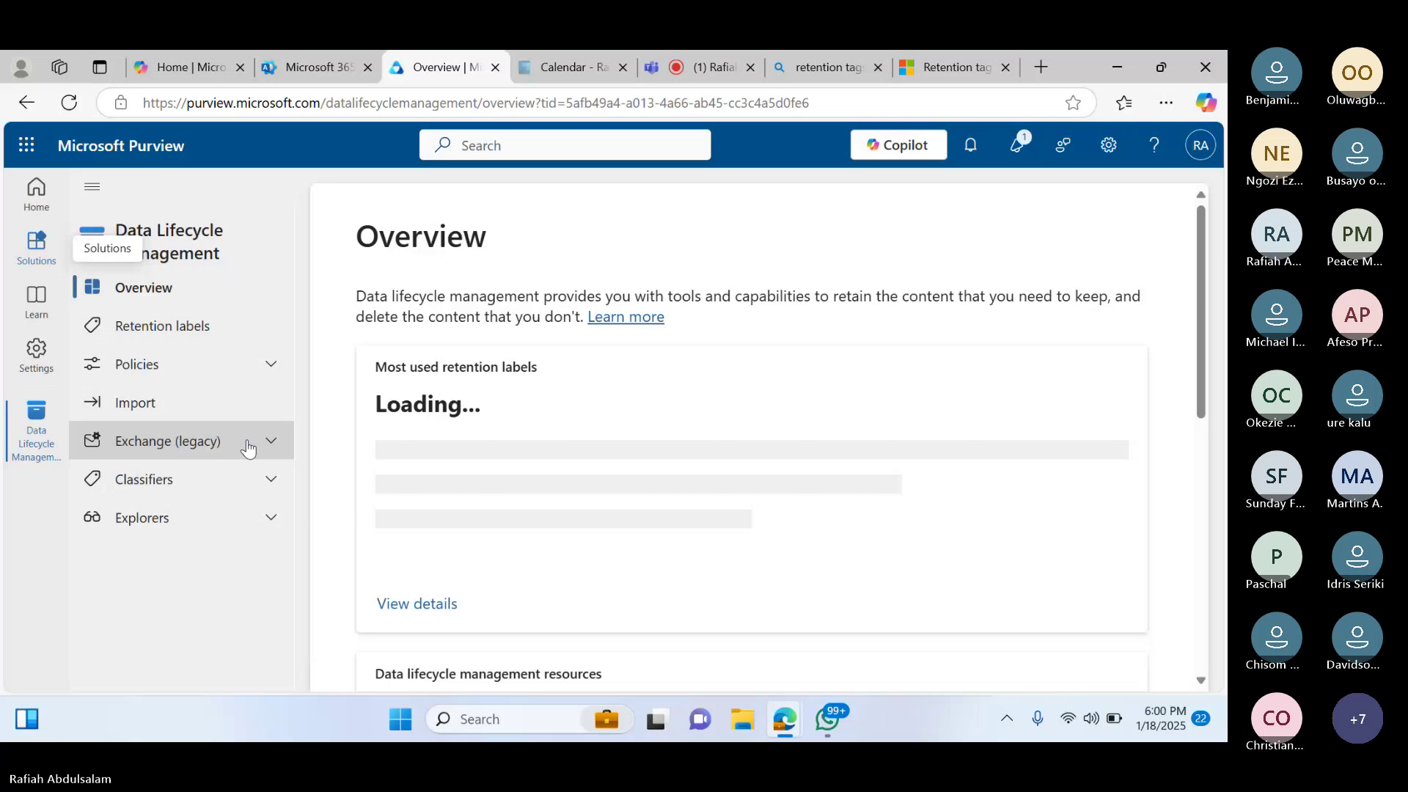
click(272, 443)
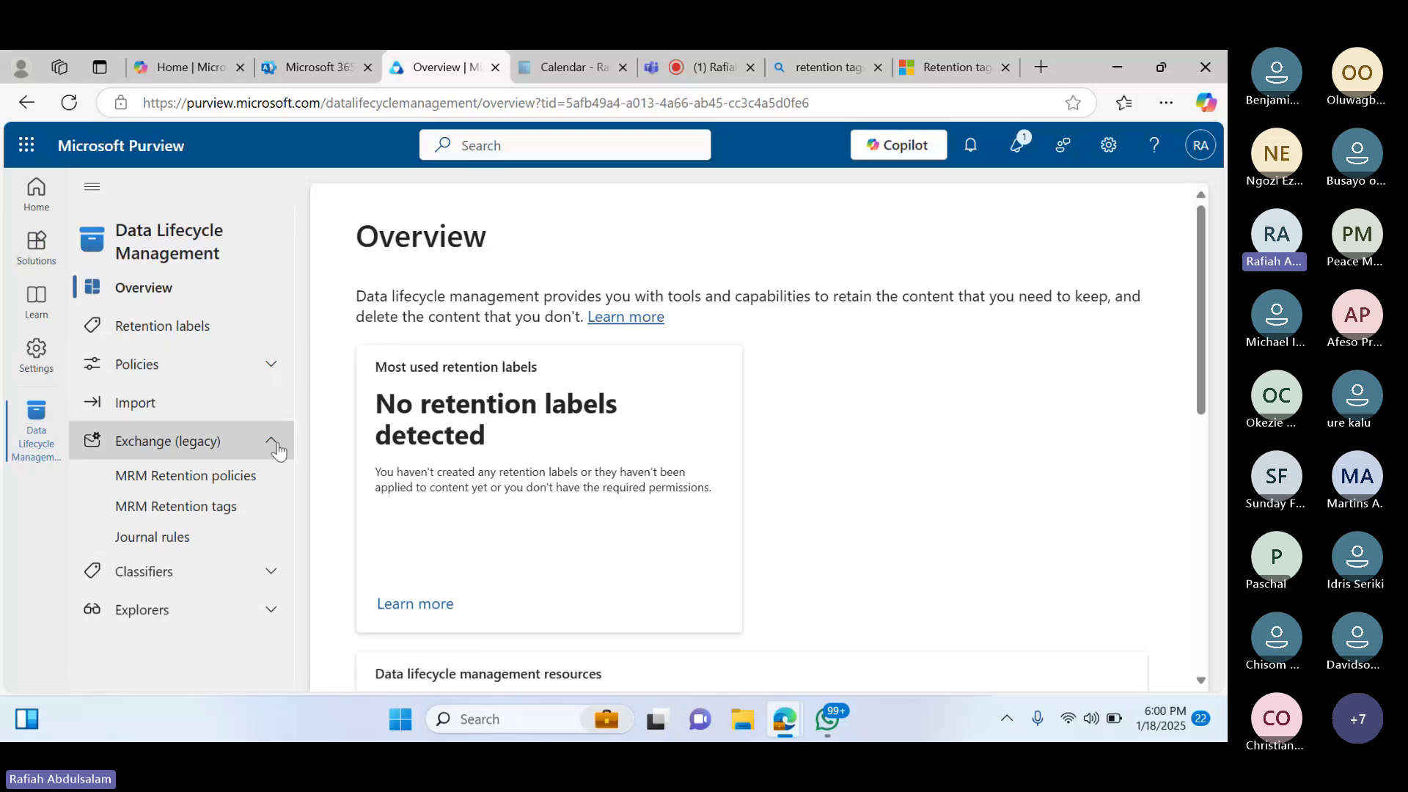
click(231, 511)
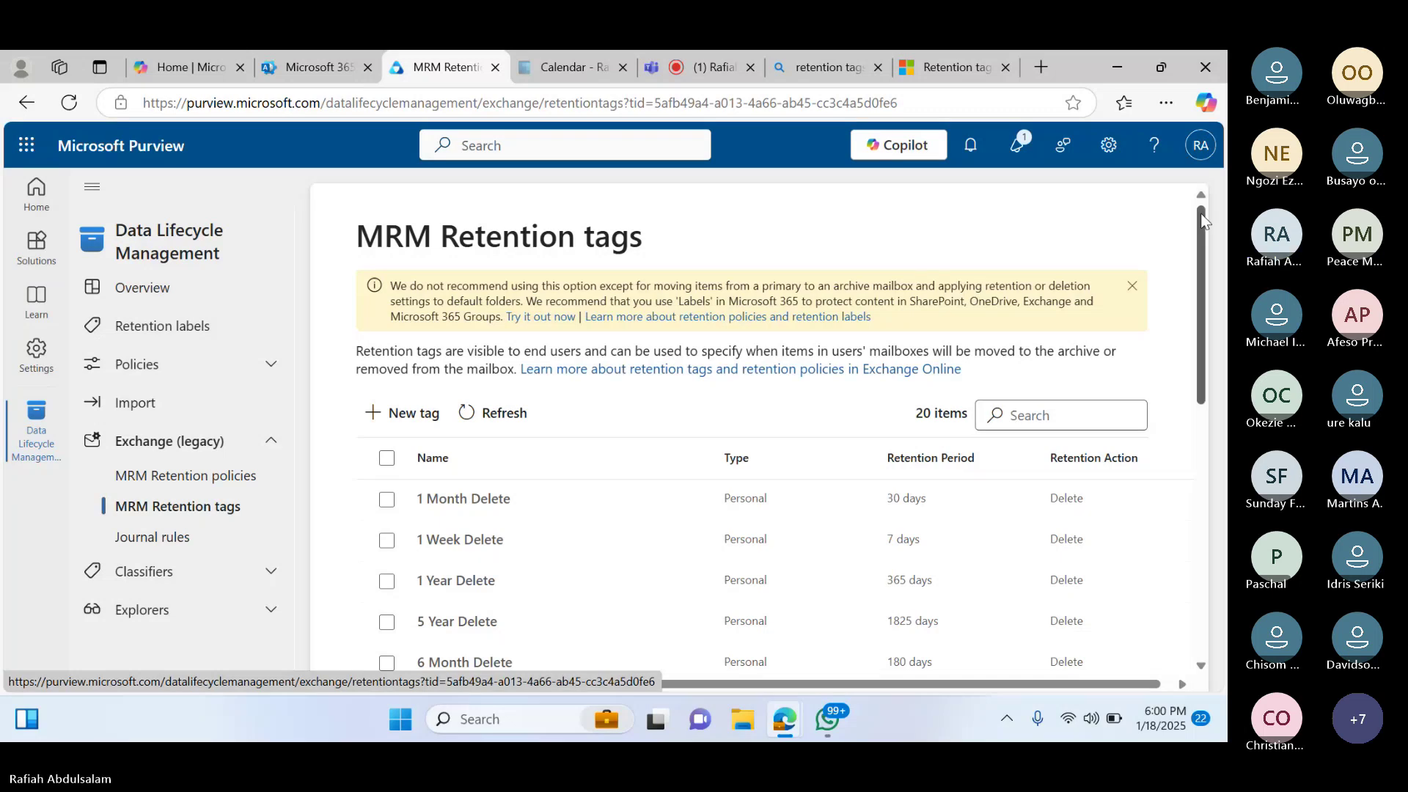
Examine the types, retention periods and retention actions of the MRM retention tags, including "Default 2 year move to archive"
drag(1203, 220, 1196, 334)
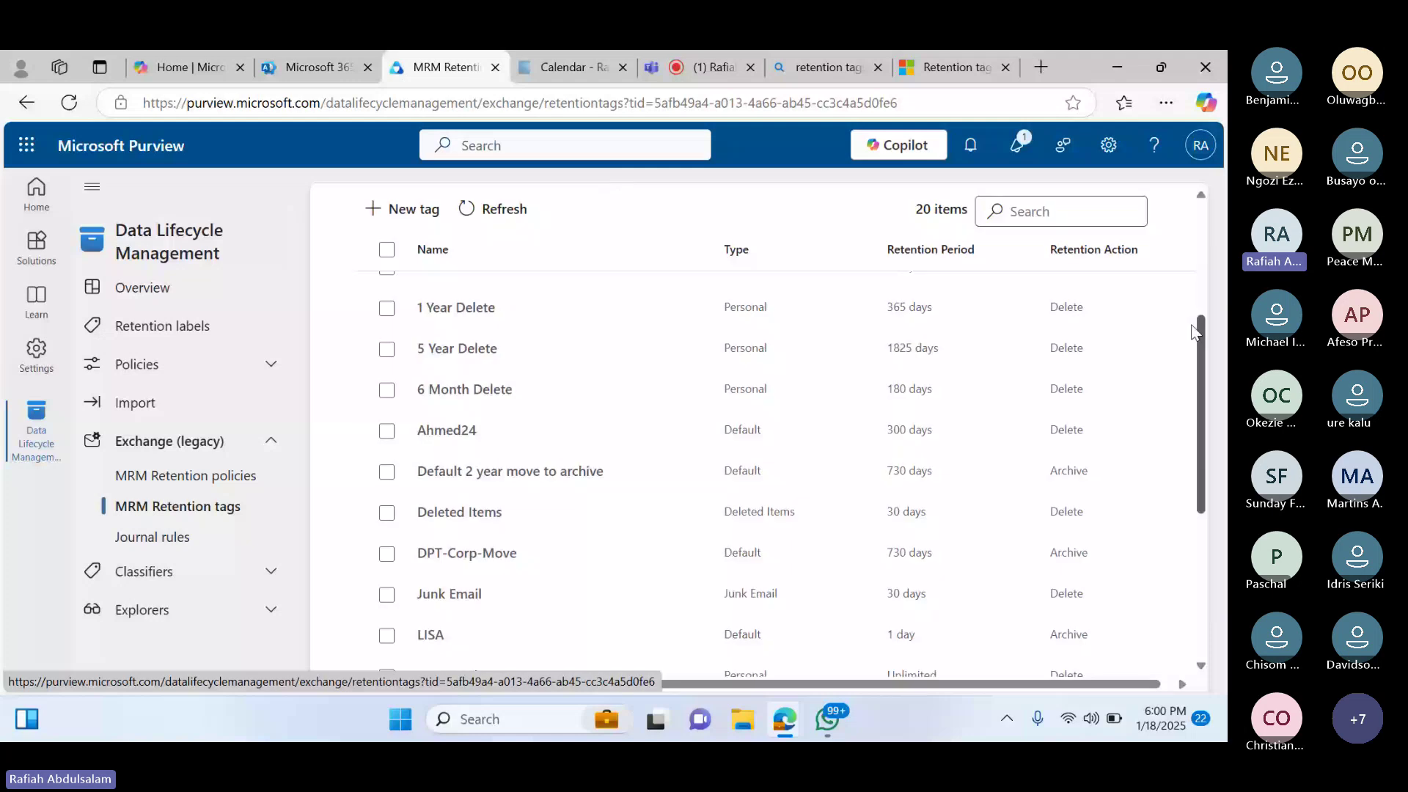
drag(1195, 333, 1203, 272)
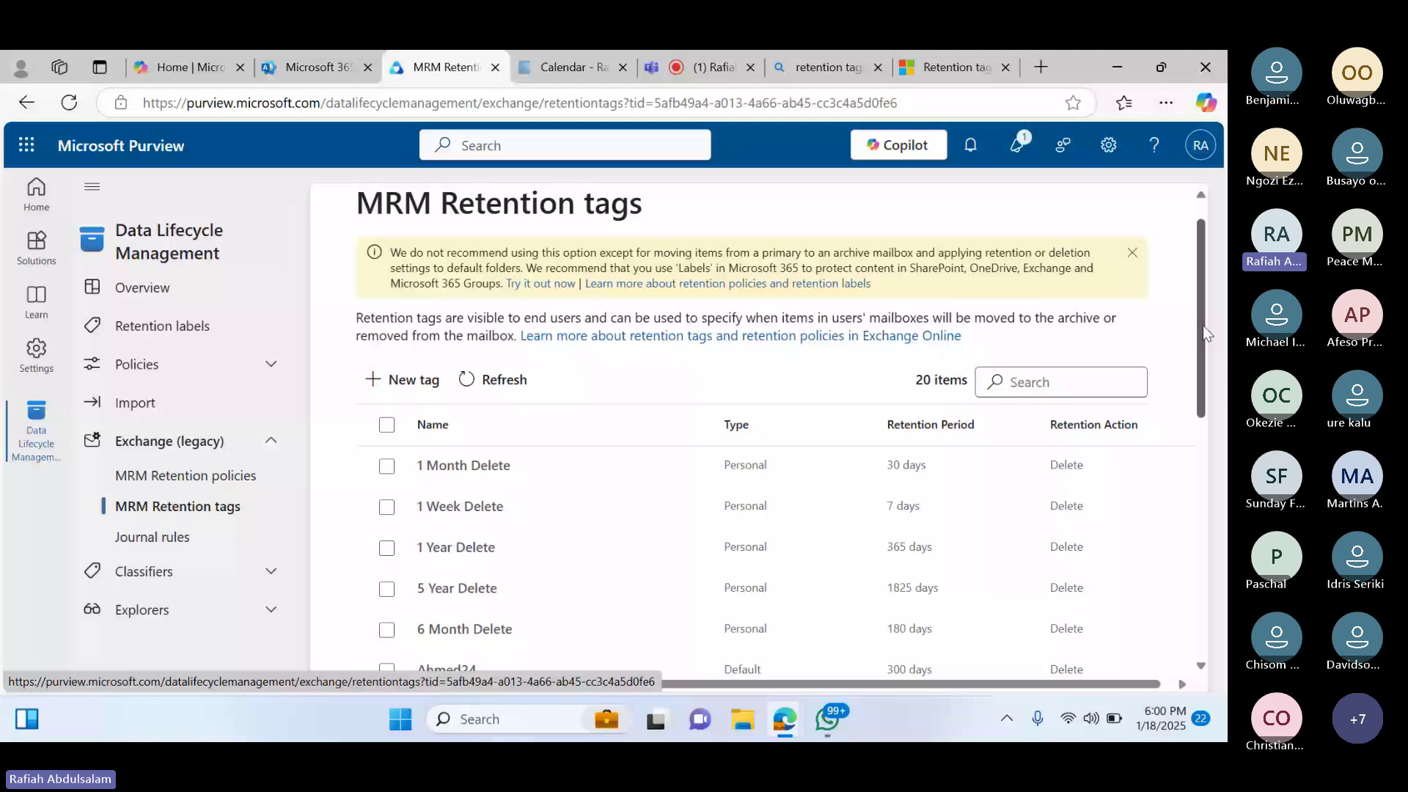
drag(1203, 324, 1188, 380)
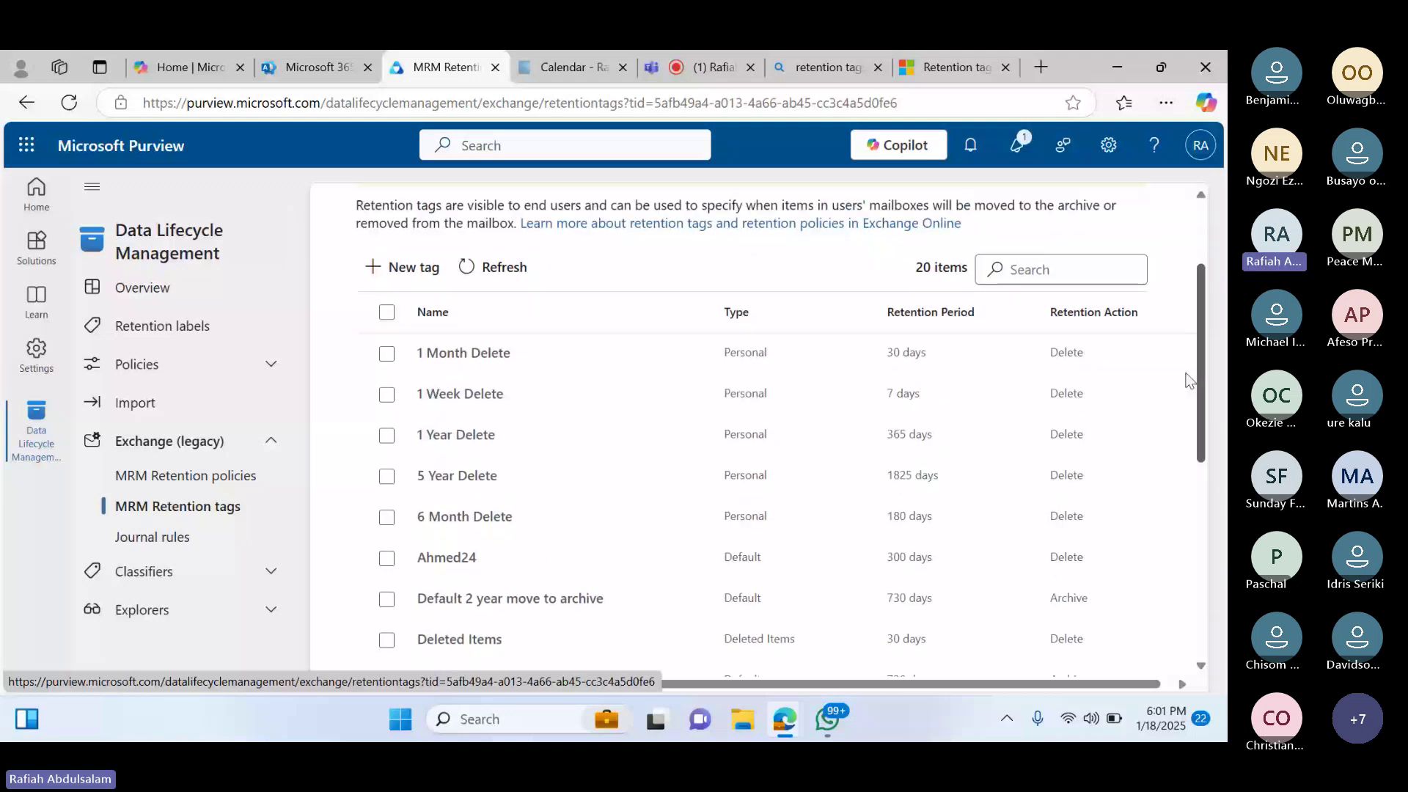
mouse_move(1188, 380)
mouse_down()
mouse_move(1173, 404)
mouse_move(1160, 379)
mouse_up()
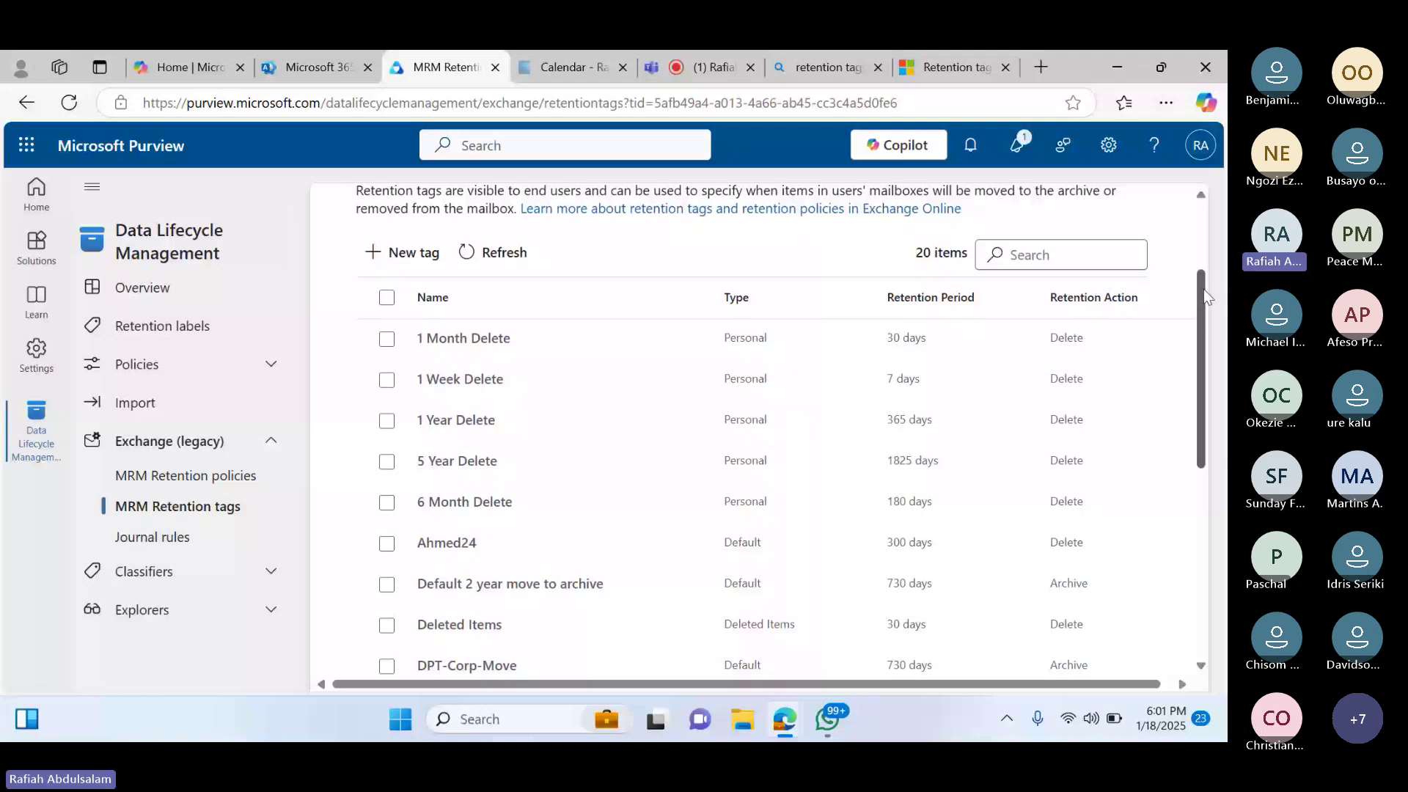
drag(1203, 289, 1159, 403)
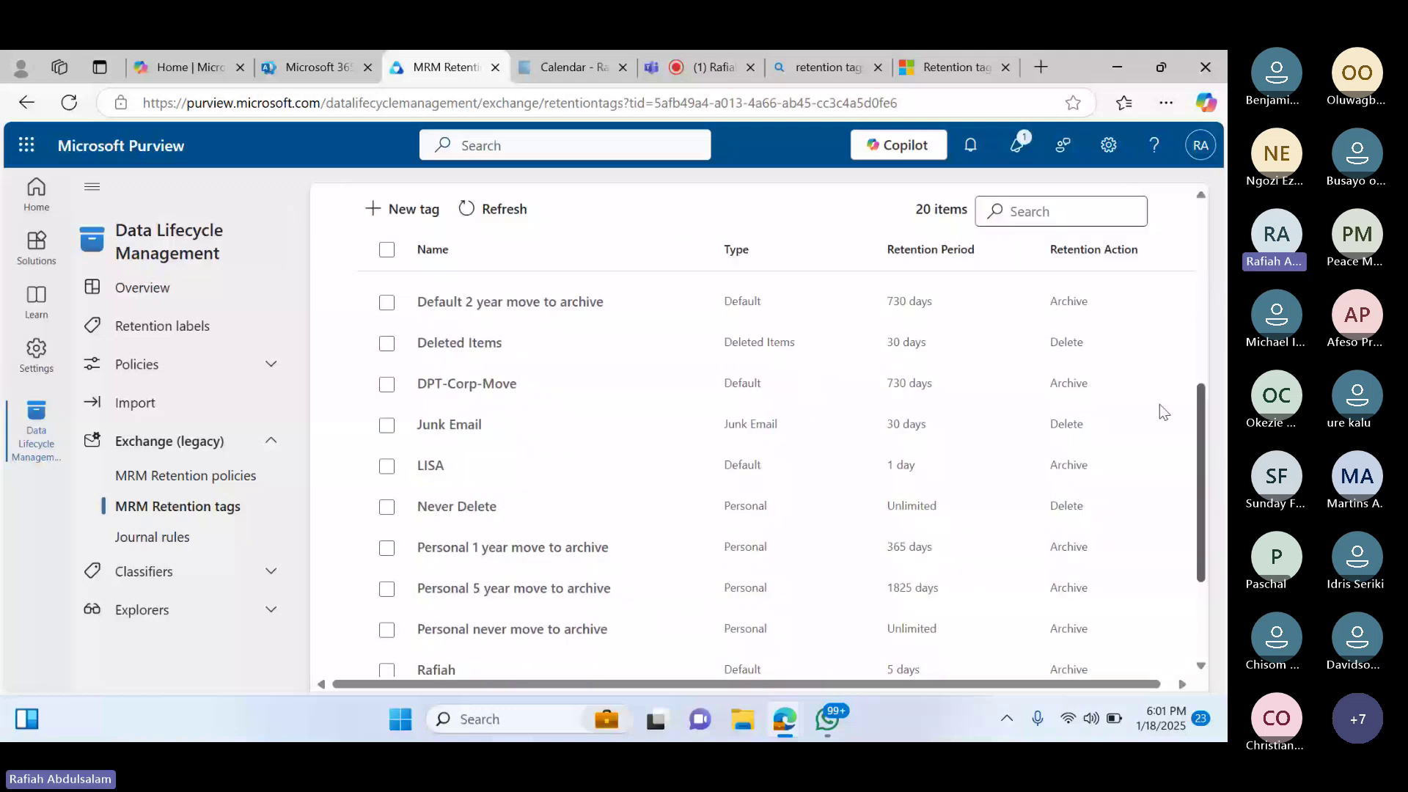
scroll(1173, 400, down, 1)
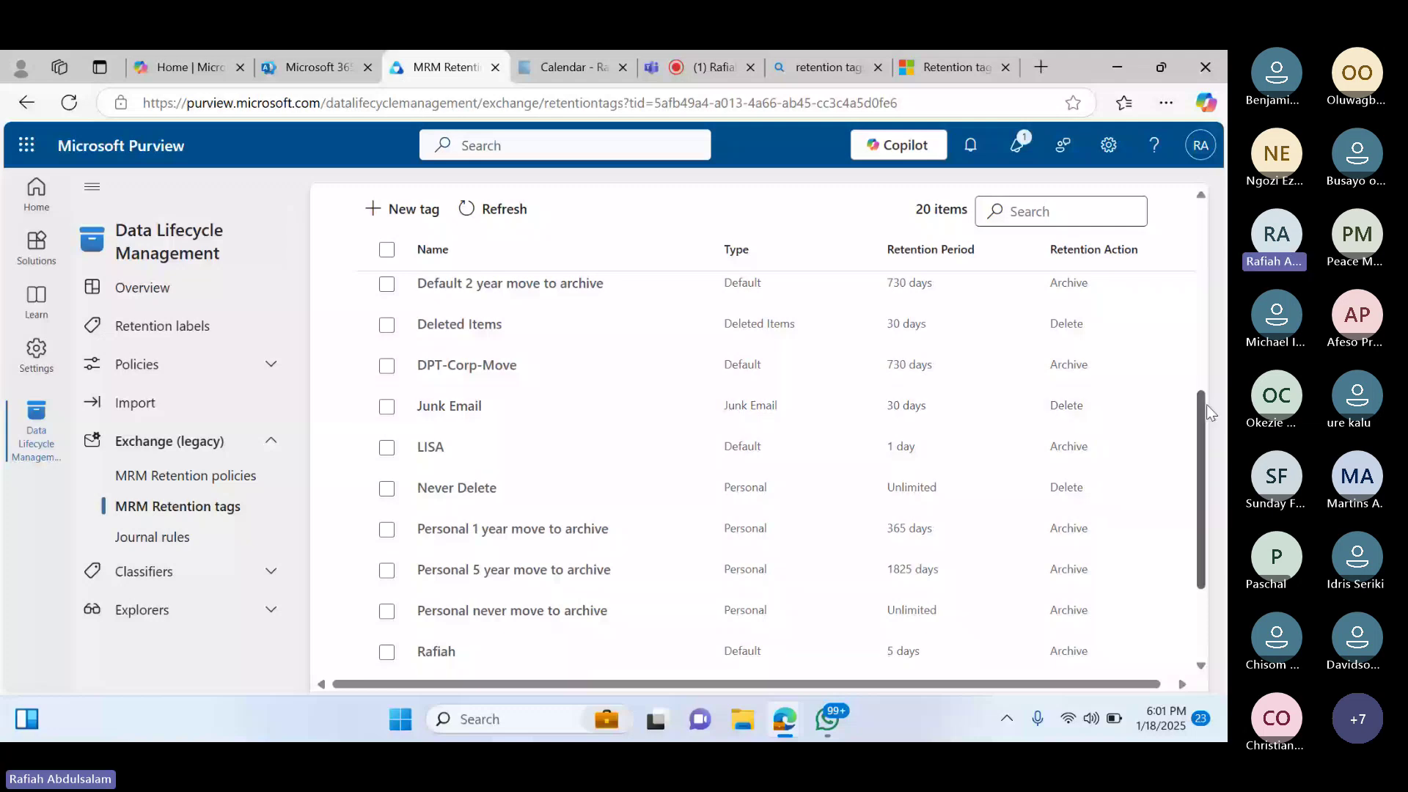
drag(1208, 403, 1188, 496)
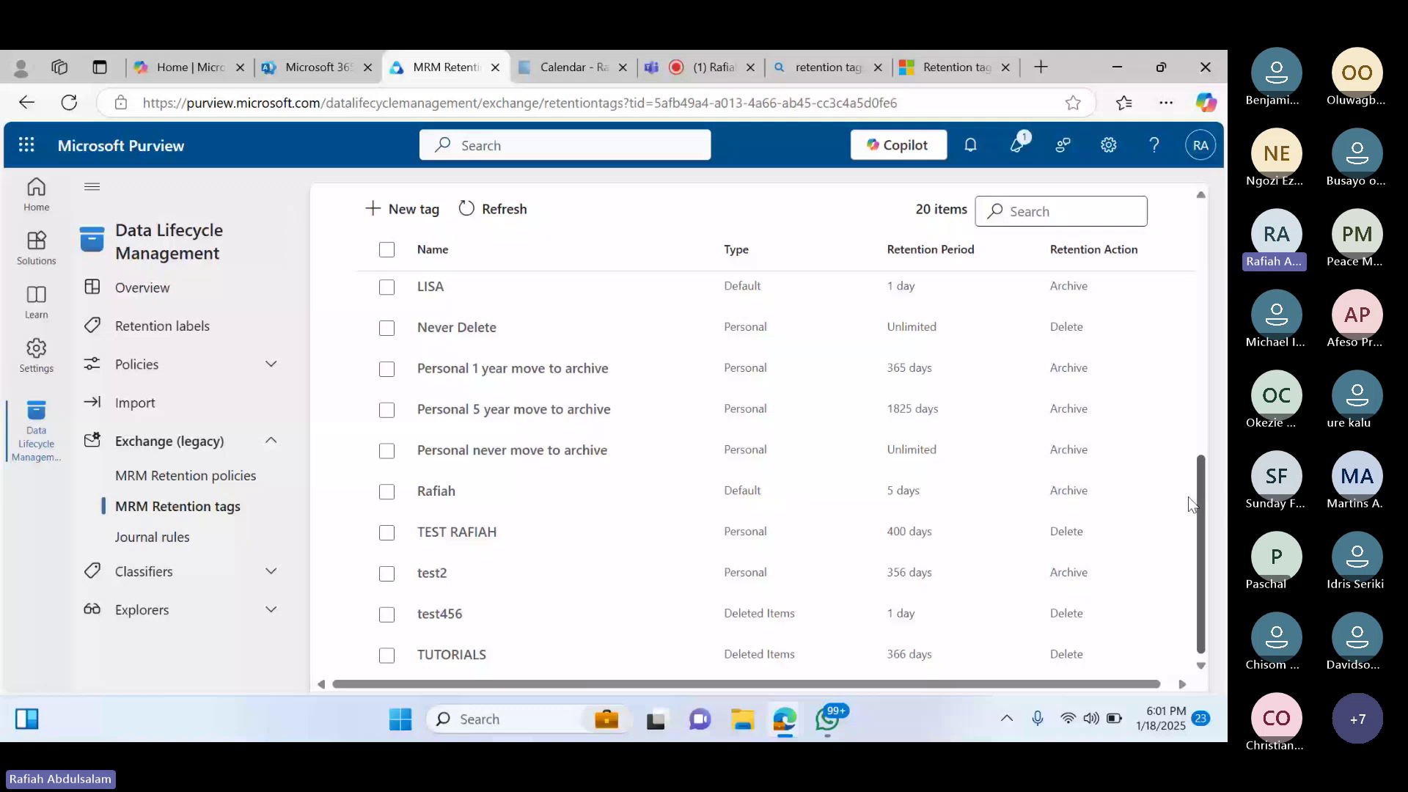
scroll(1184, 455, up, 2)
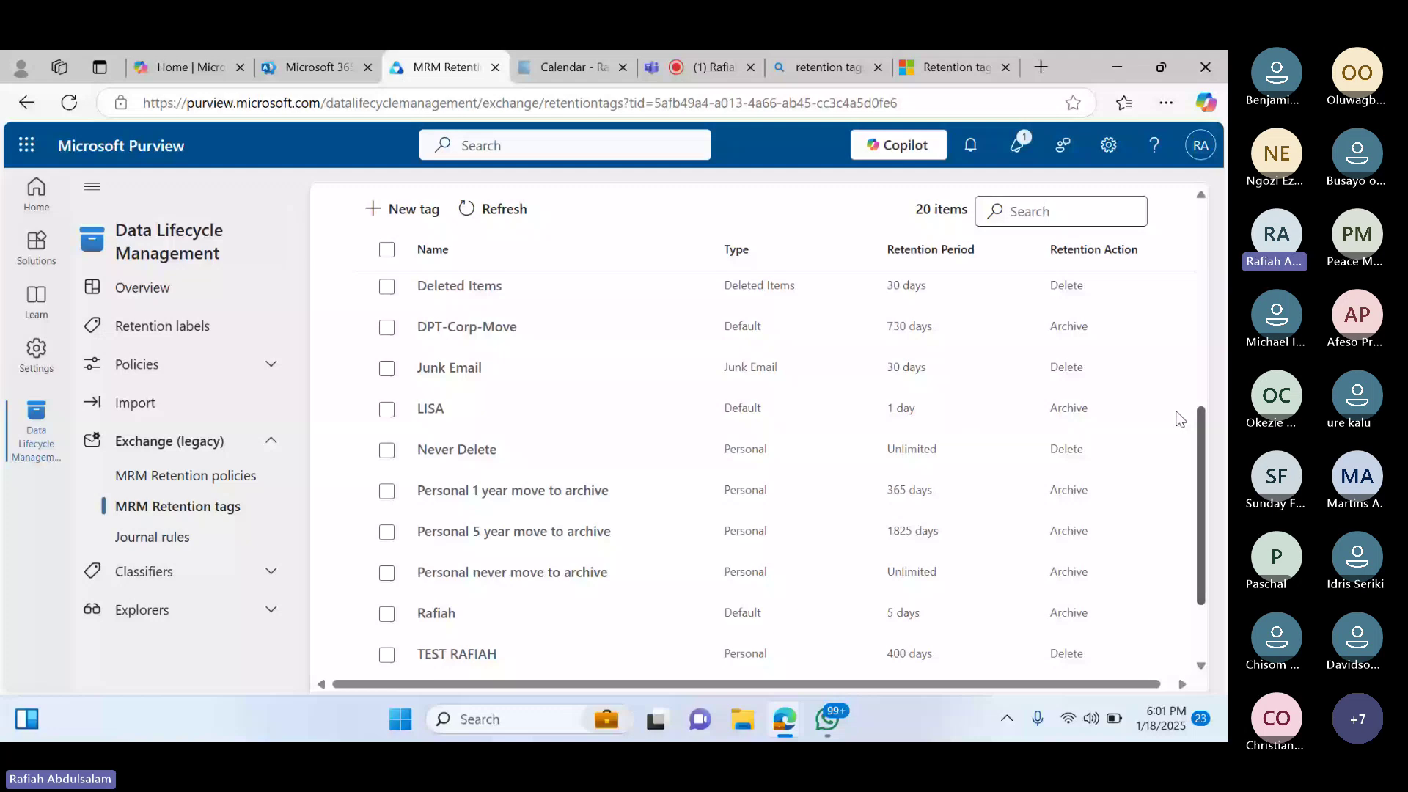
scroll(1180, 419, up, 3)
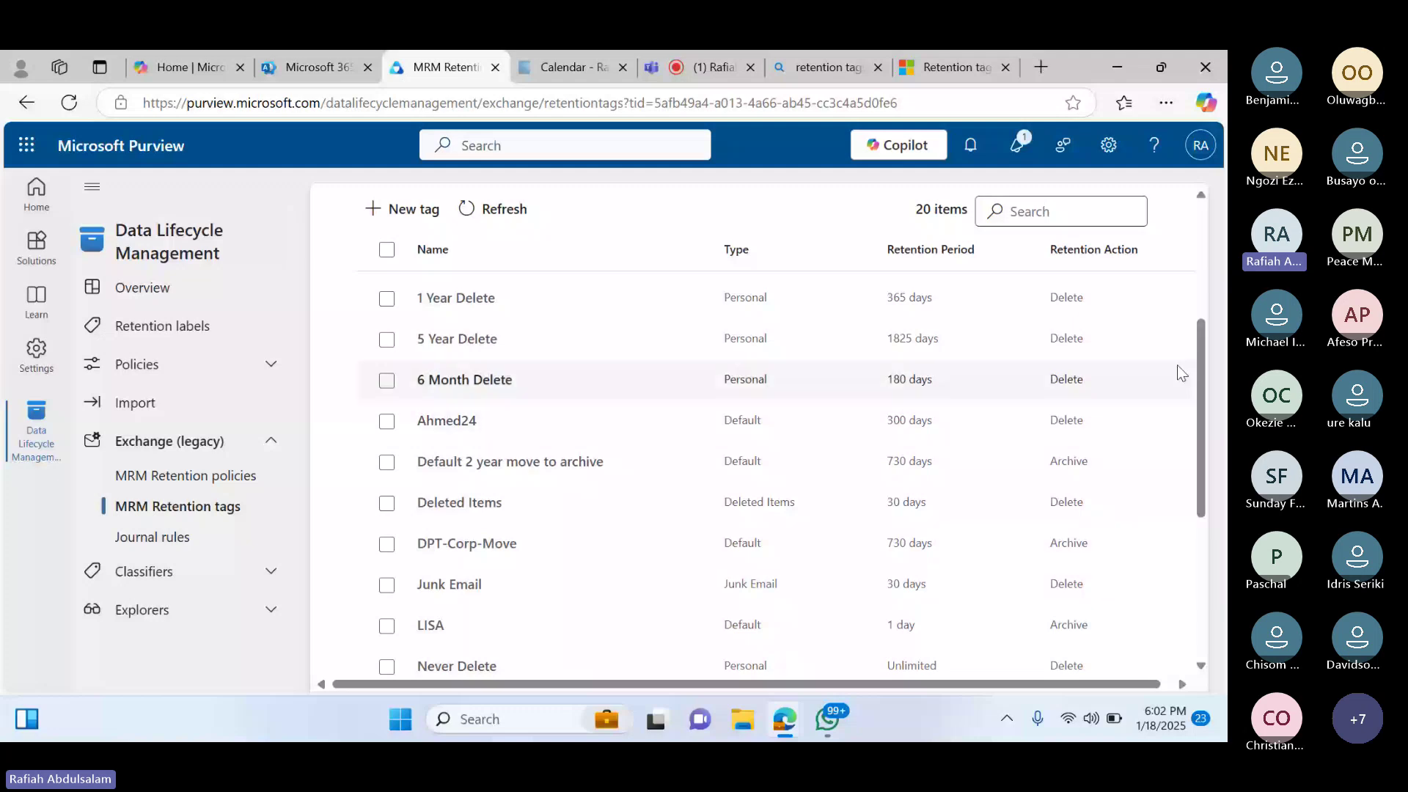
drag(1203, 370, 1189, 456)
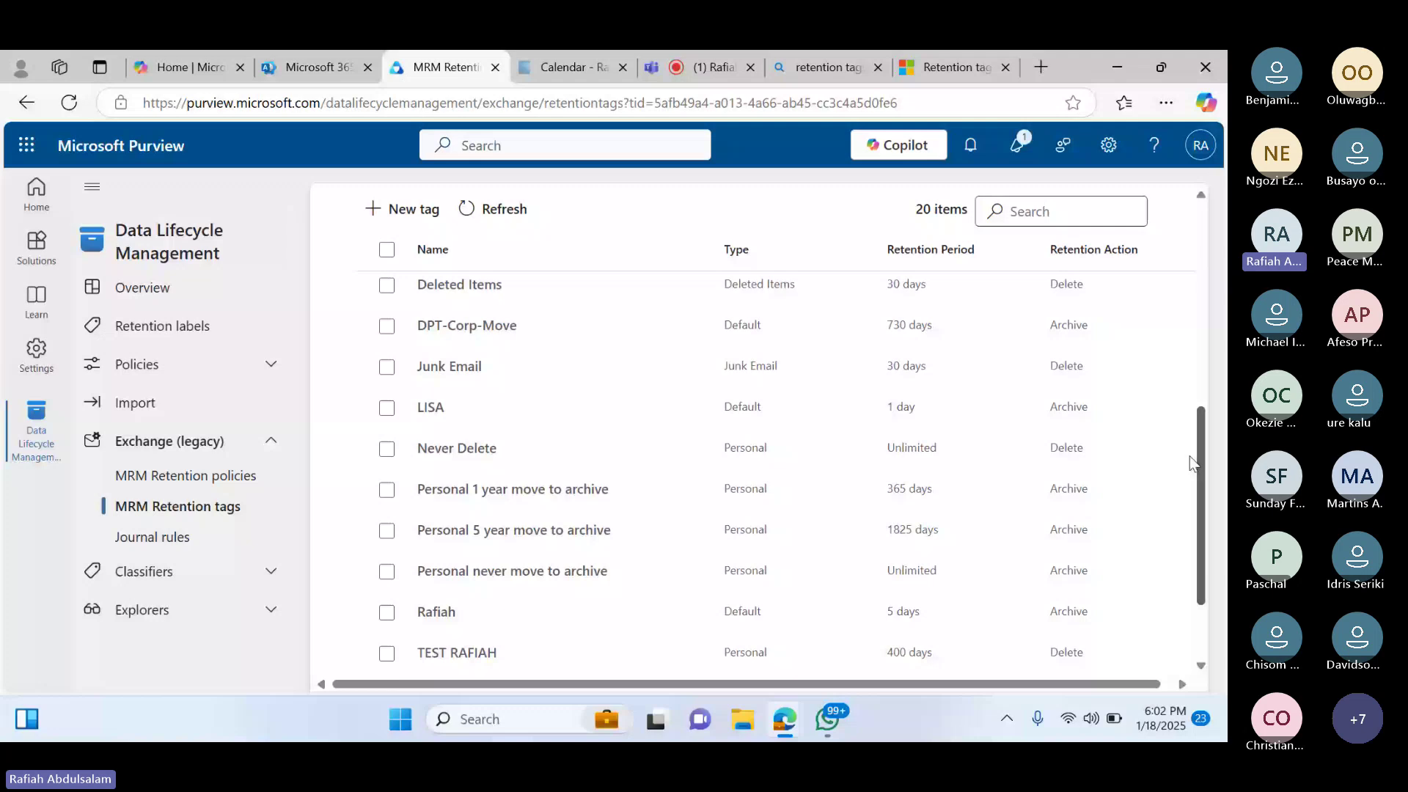
scroll(473, 331, down, 1)
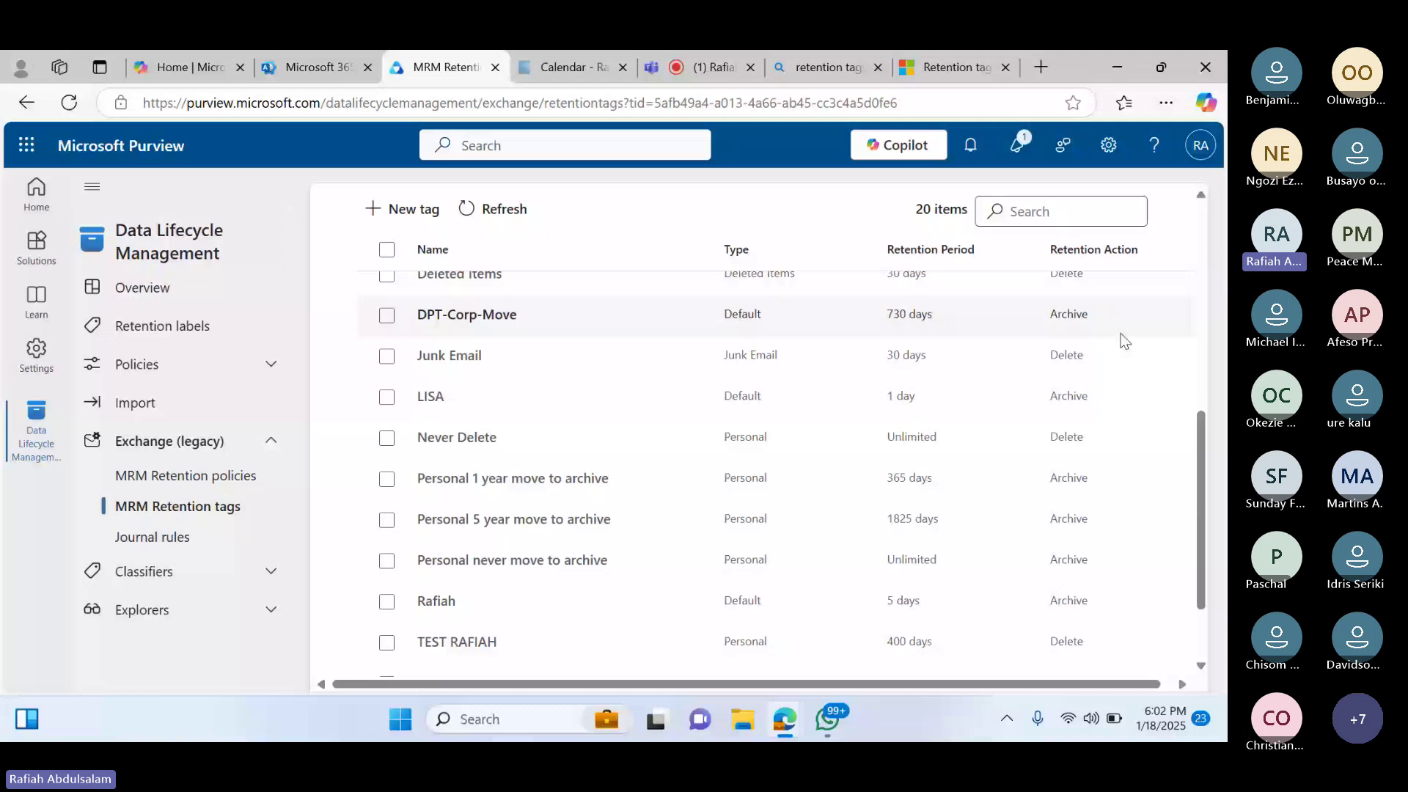
scroll(1206, 444, down, 1)
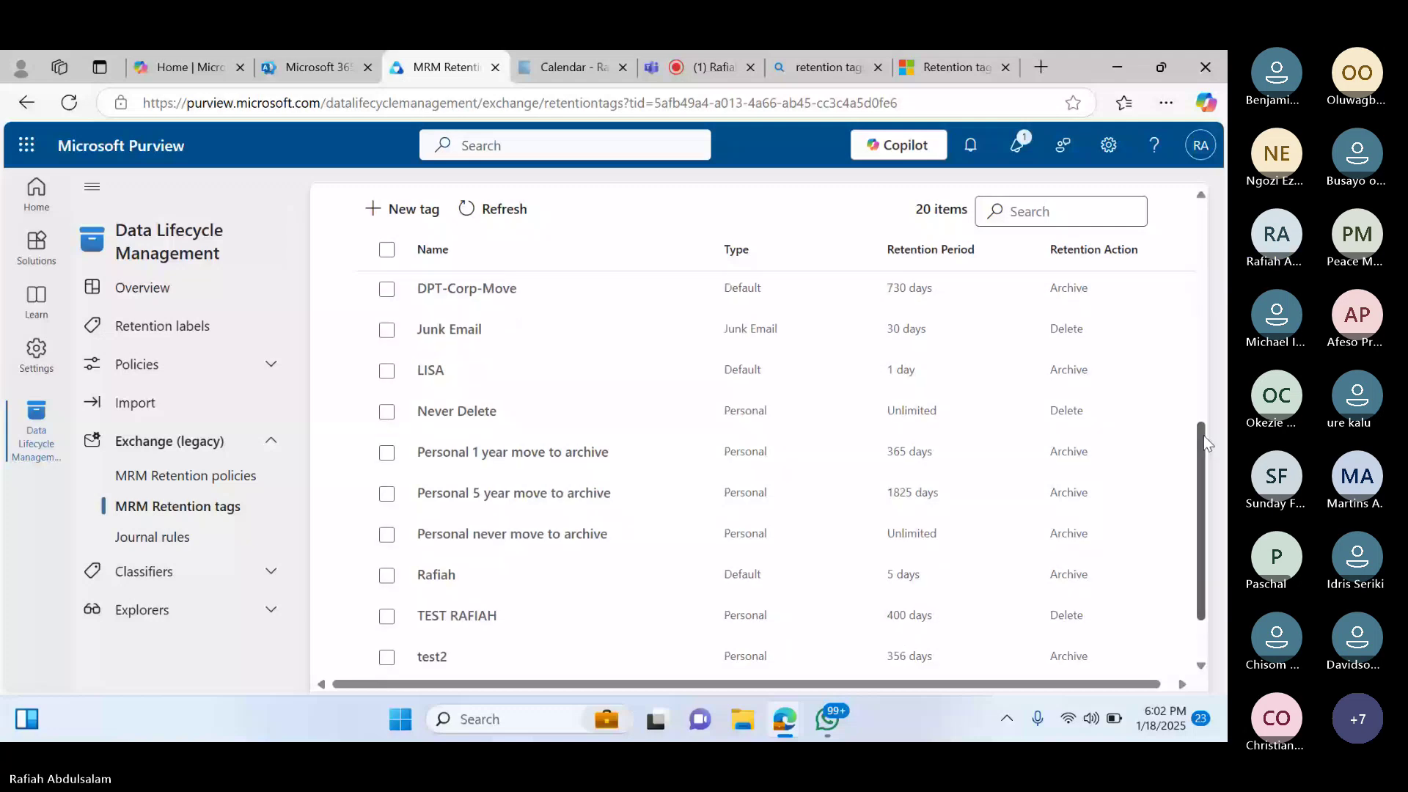
scroll(1190, 501, down, 2)
scroll(1186, 484, up, 1)
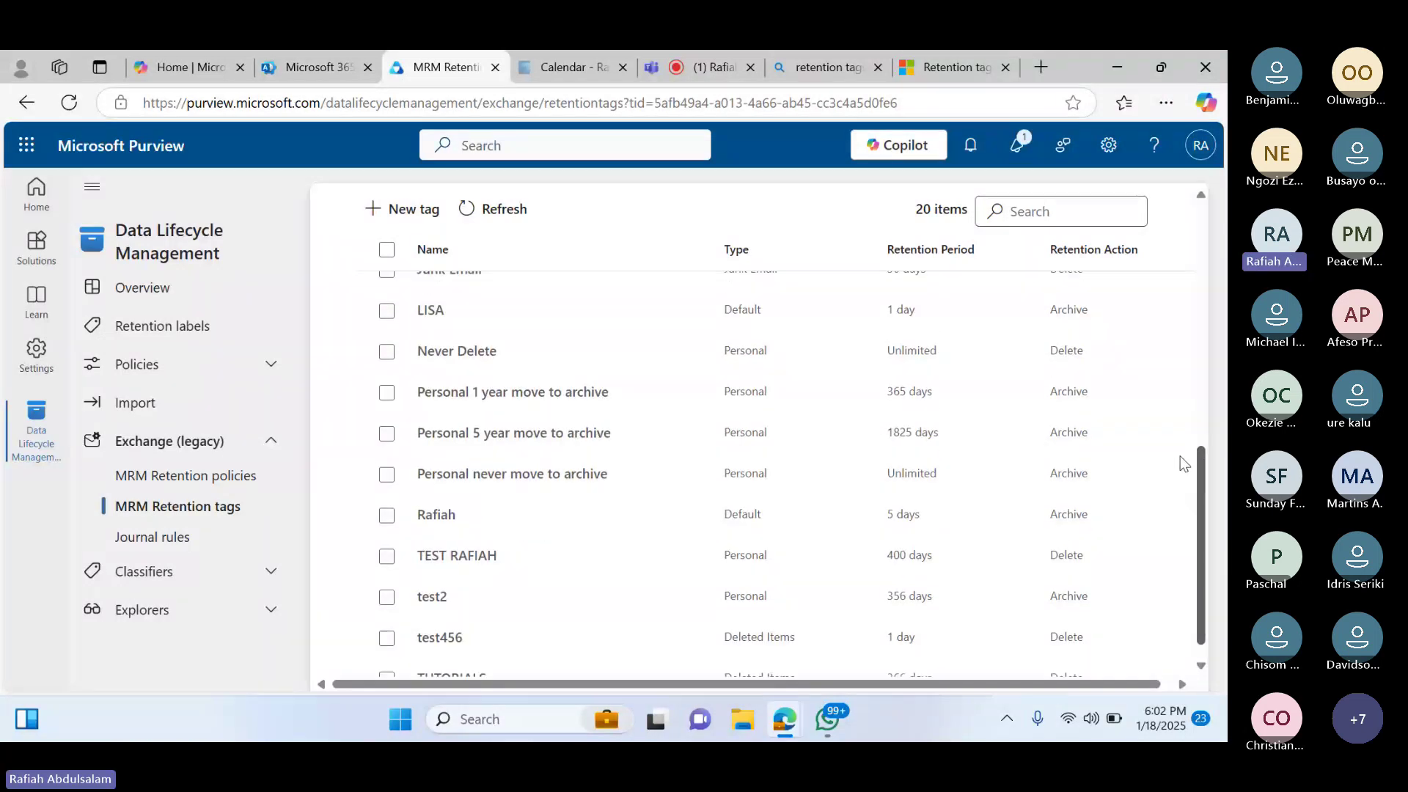
scroll(1174, 425, up, 3)
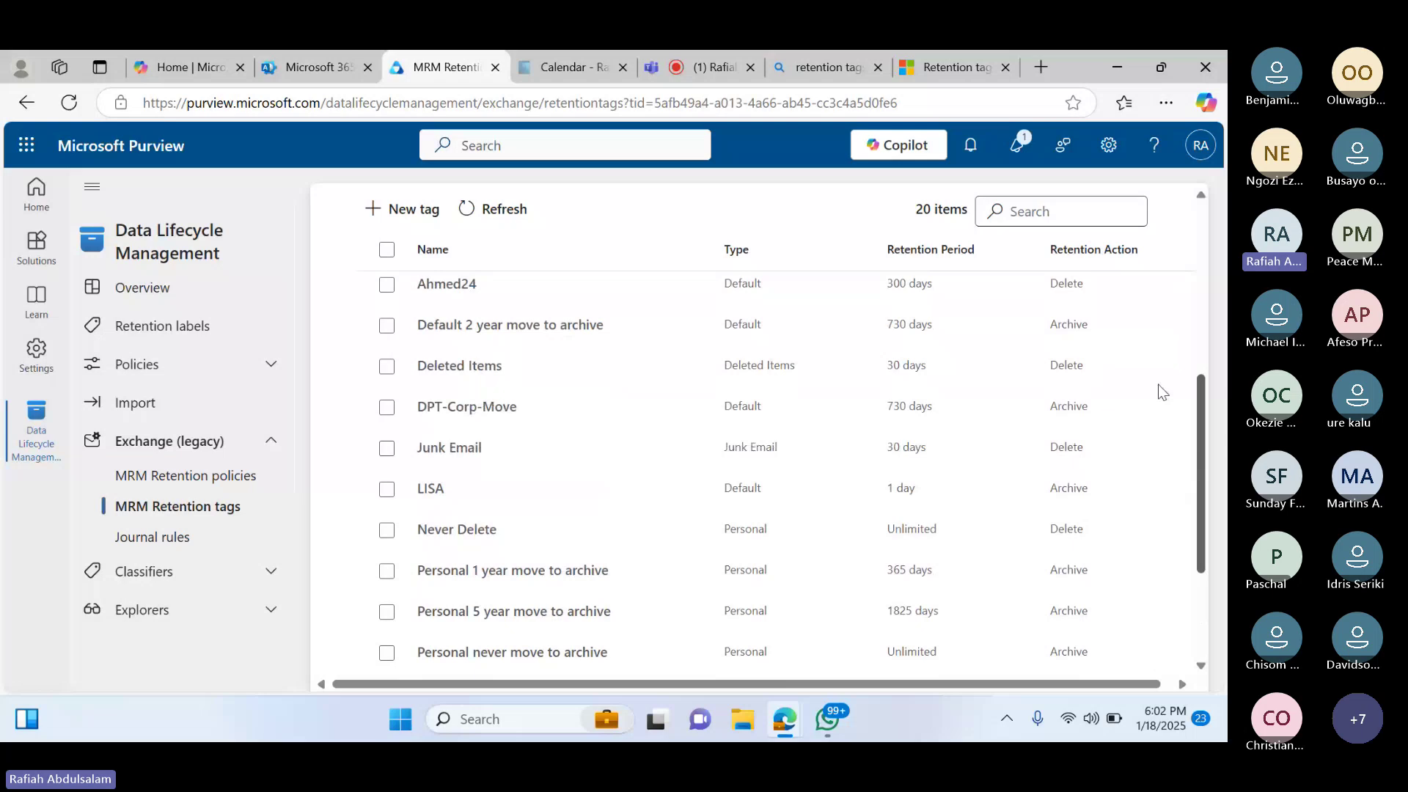
scroll(1162, 392, up, 3)
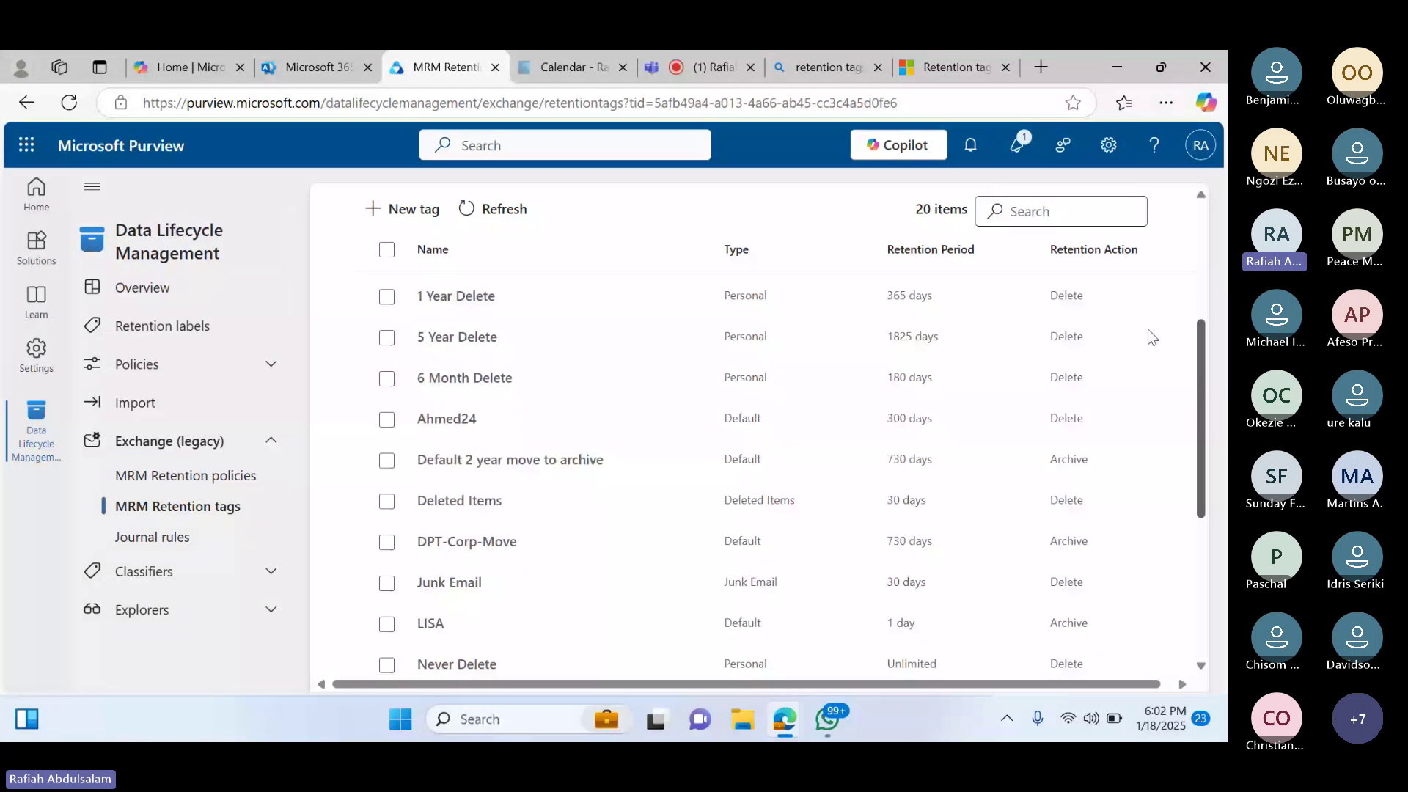
scroll(961, 438, up, 1)
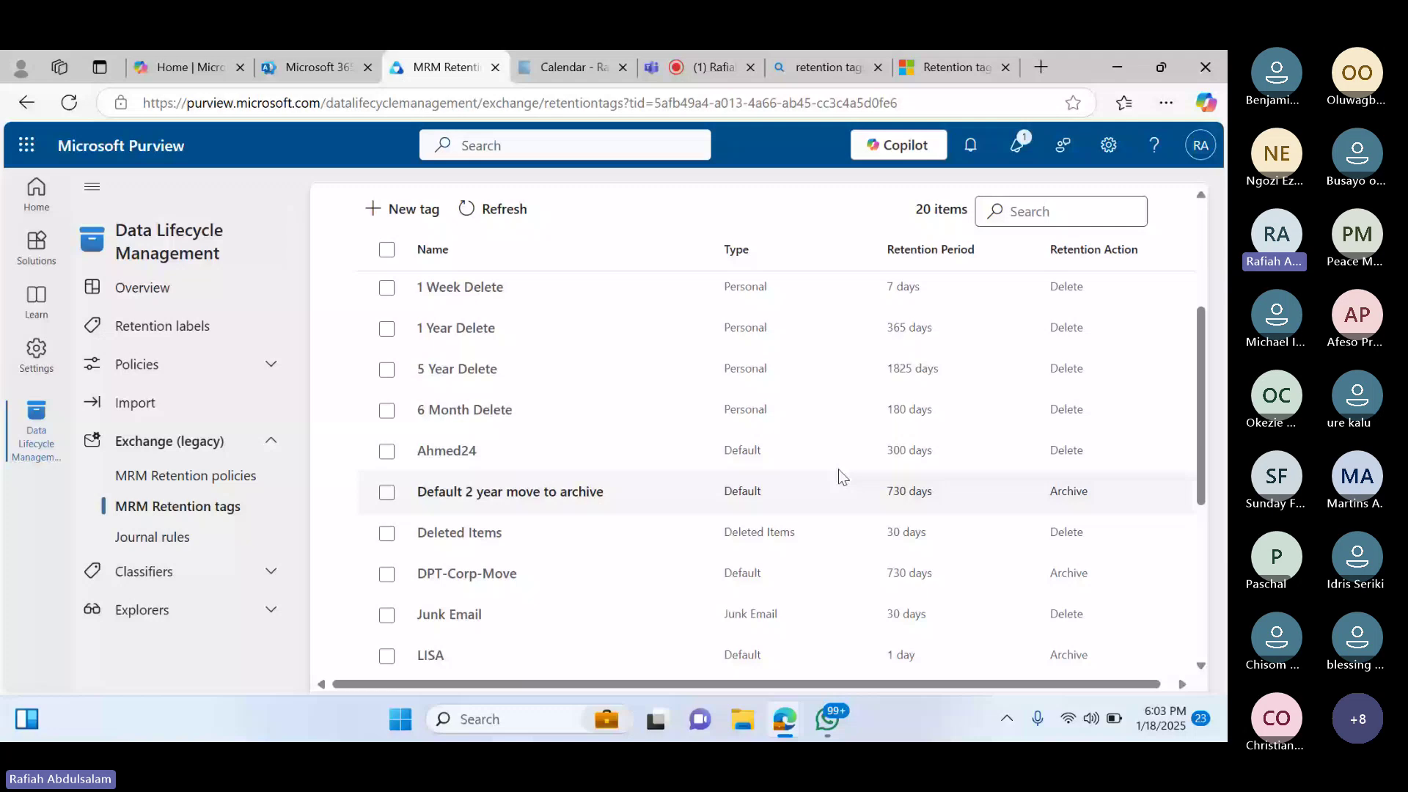
click(387, 492)
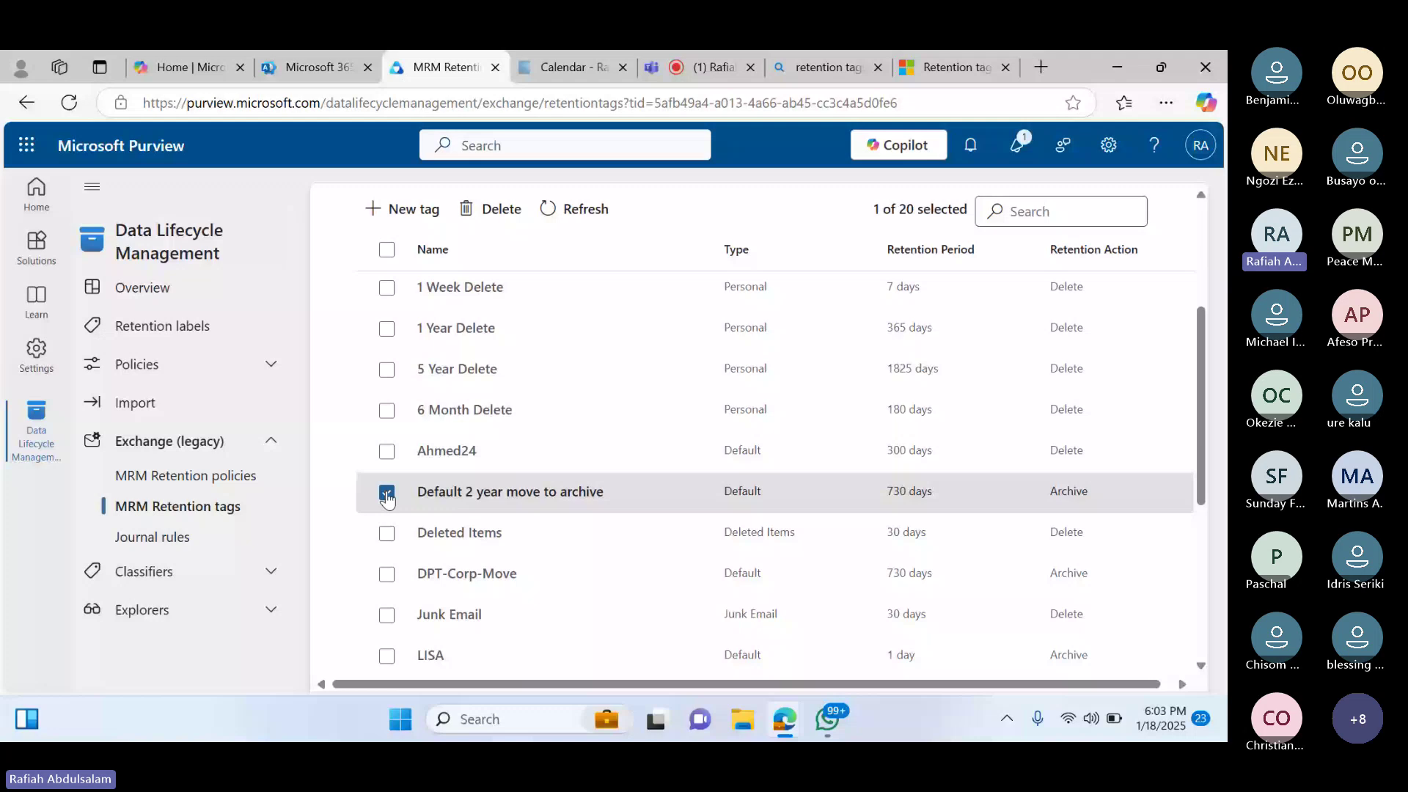
scroll(1182, 569, down, 5)
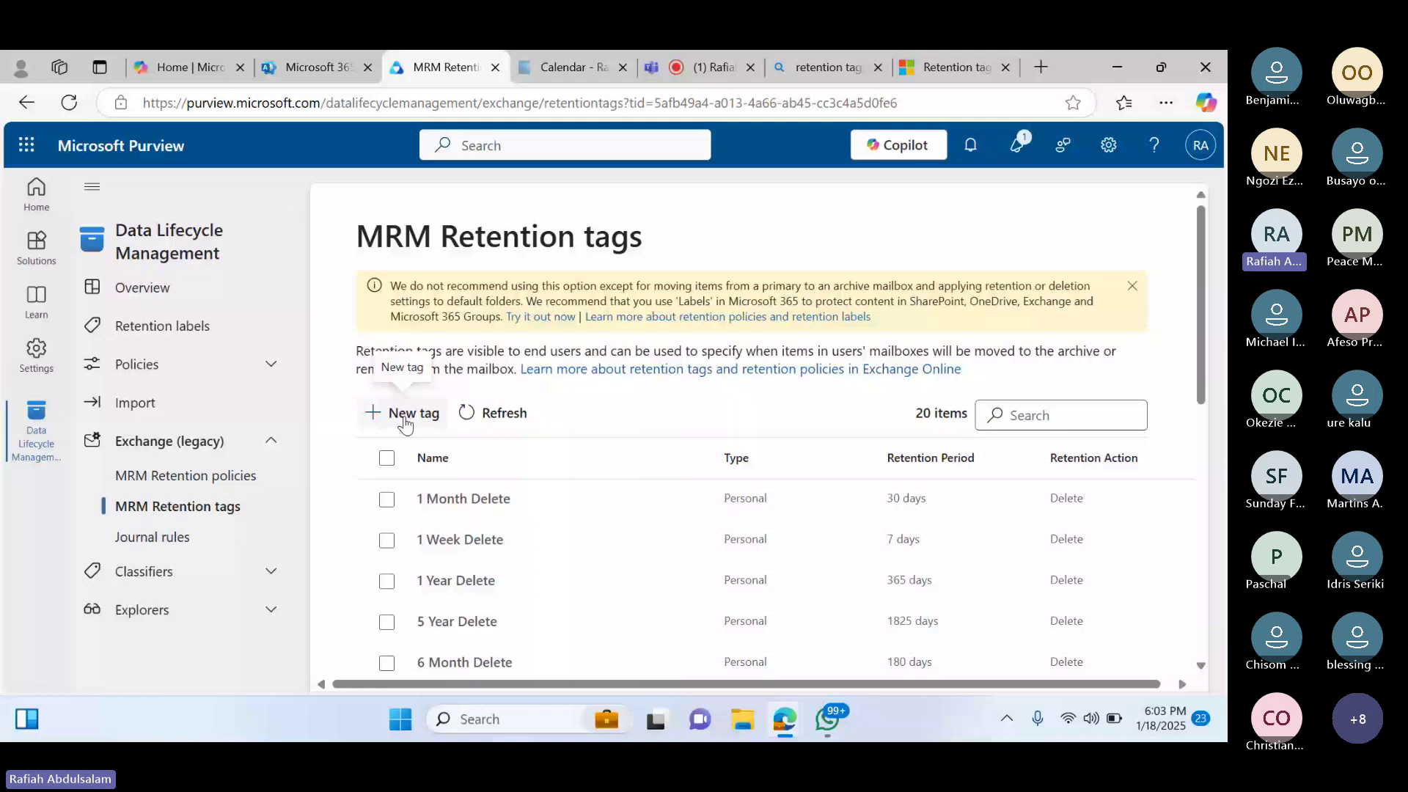
Start creating a new retention tag and enter a person's first name as the tag name
click(406, 415)
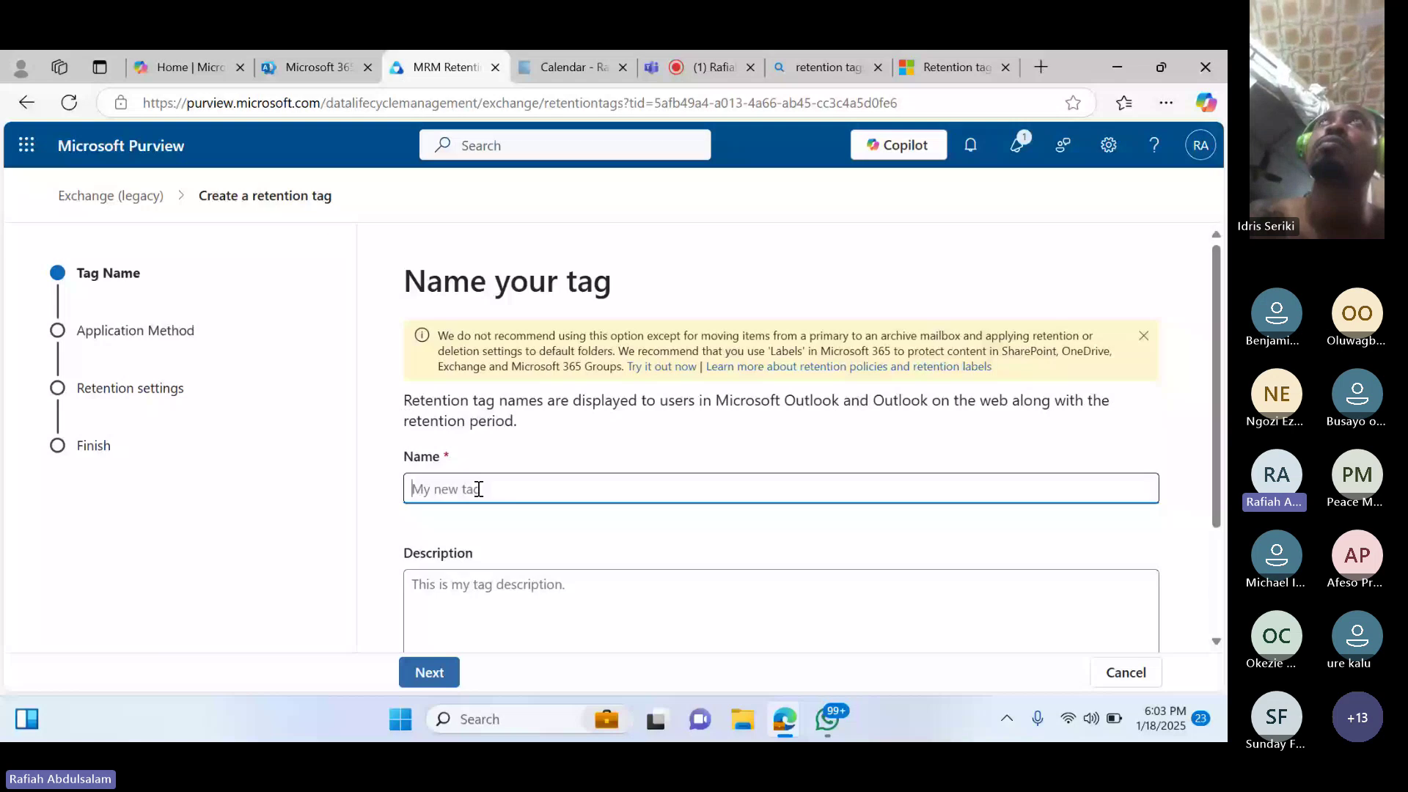
text(P)
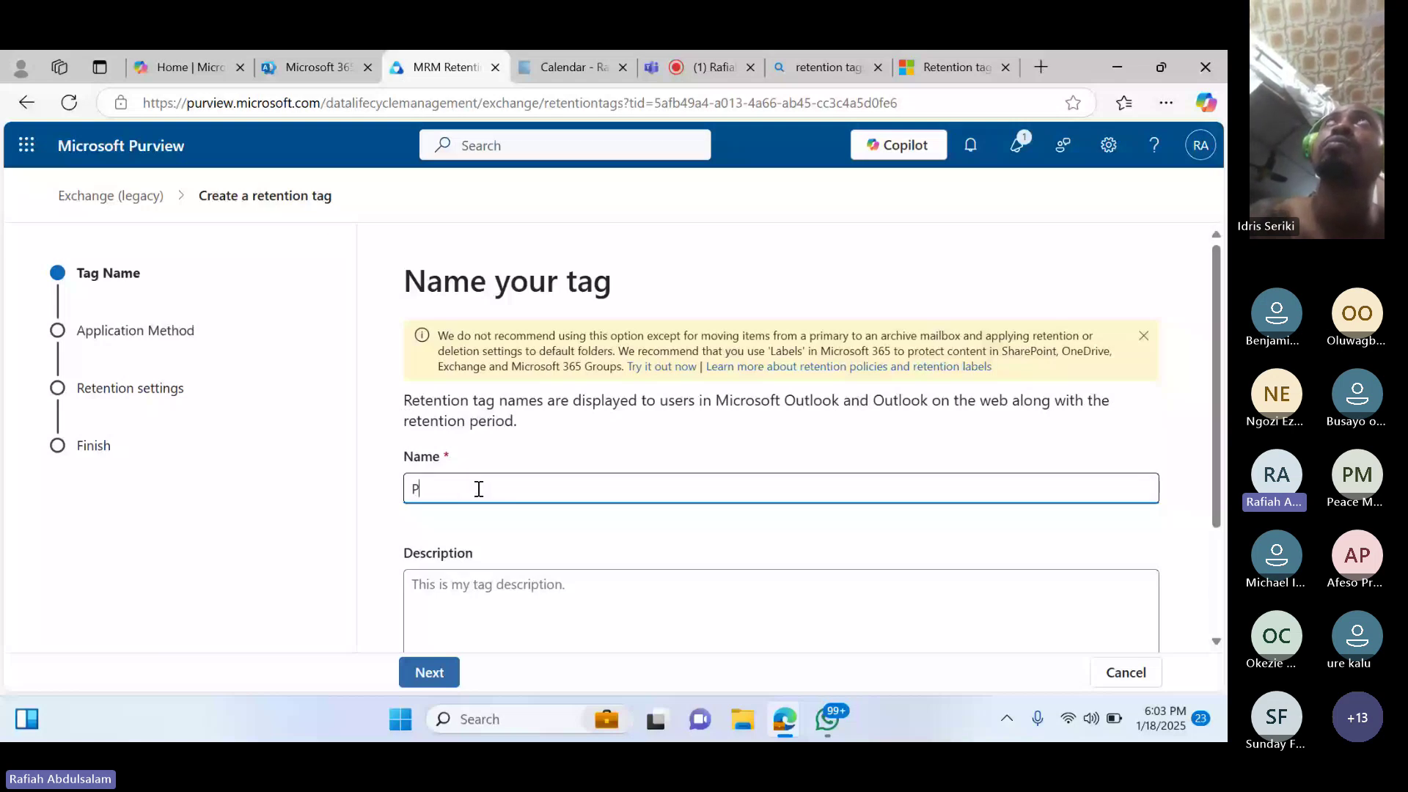
text(rosper)
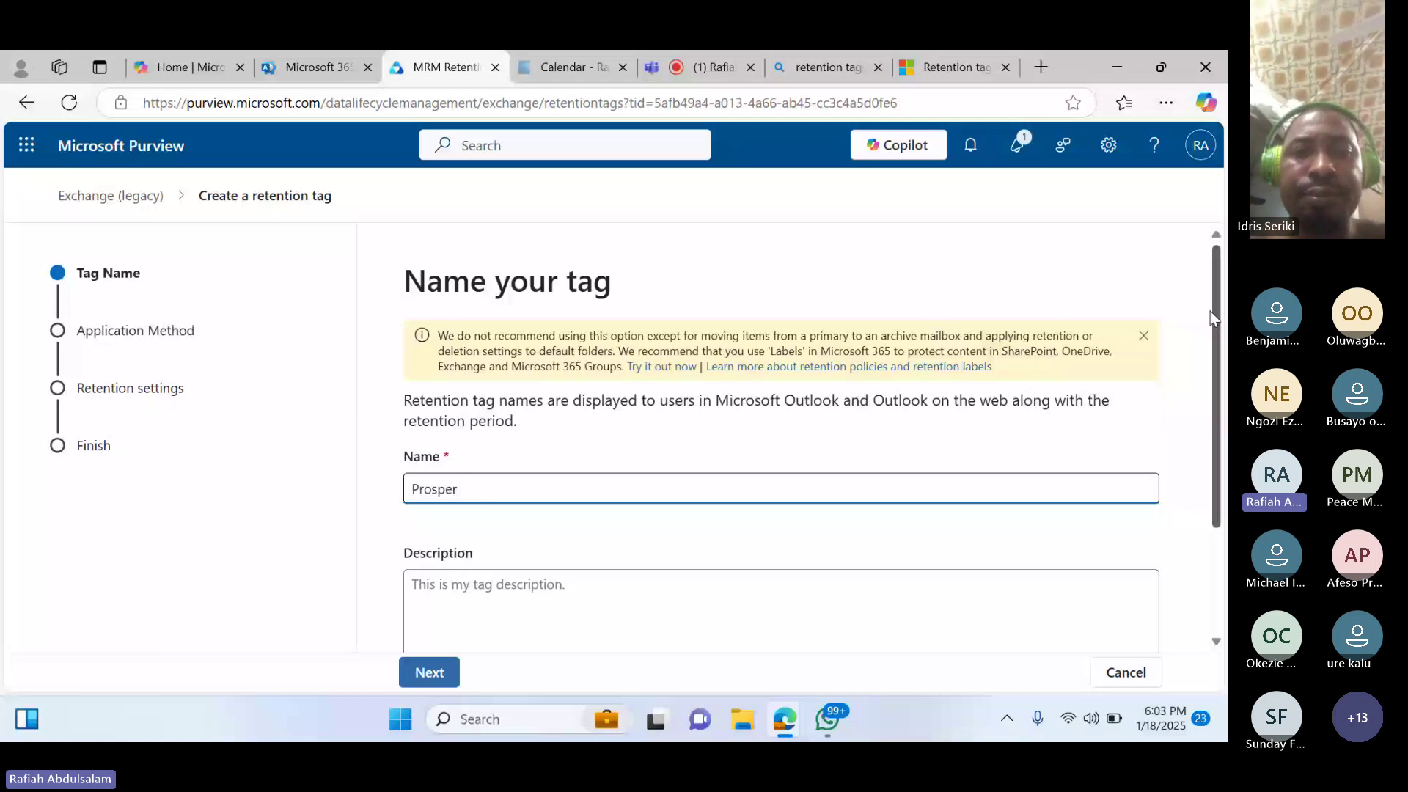
Enter "Retention tag" as the tag's description and continue to the application method
drag(1215, 315, 1215, 419)
click(456, 437)
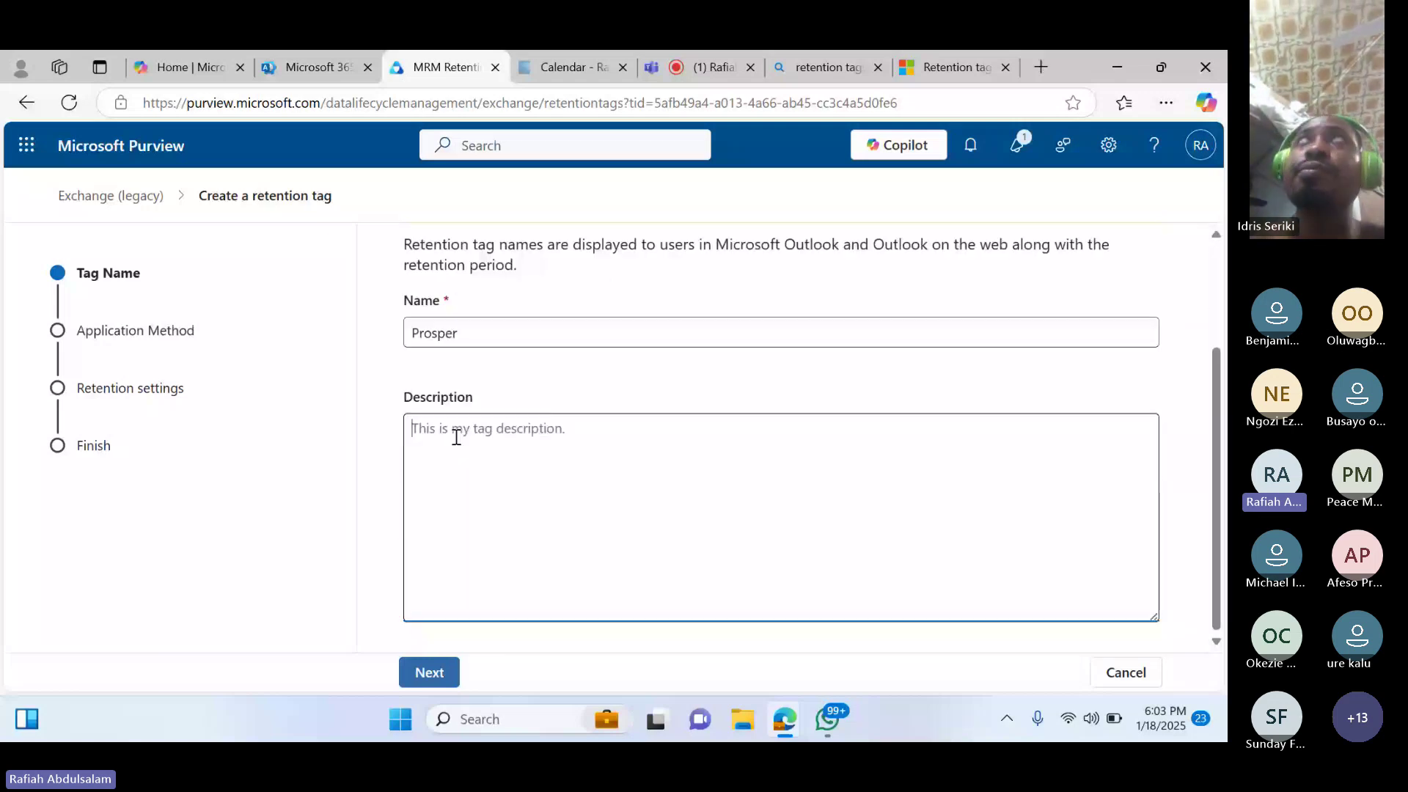
text(Rete)
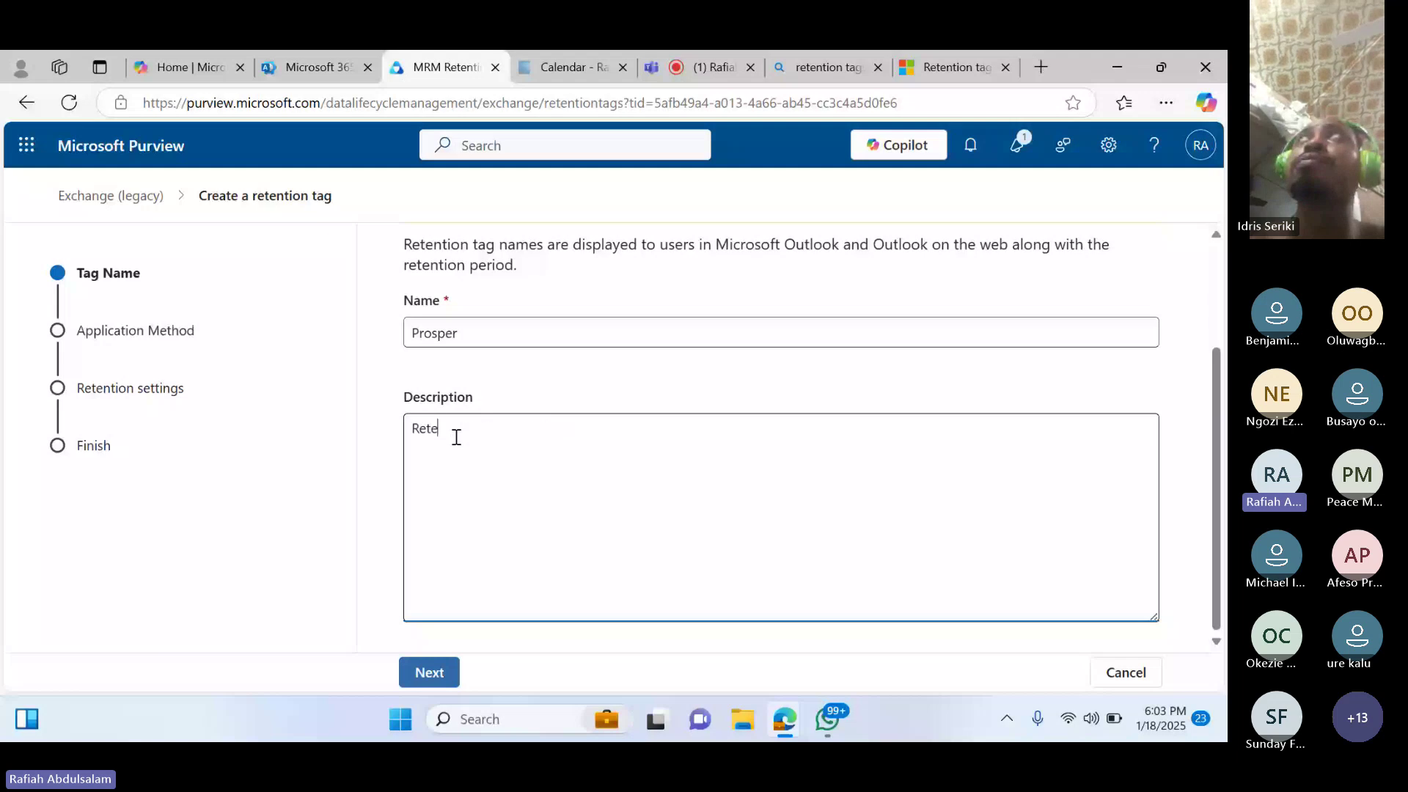
text(ntion)
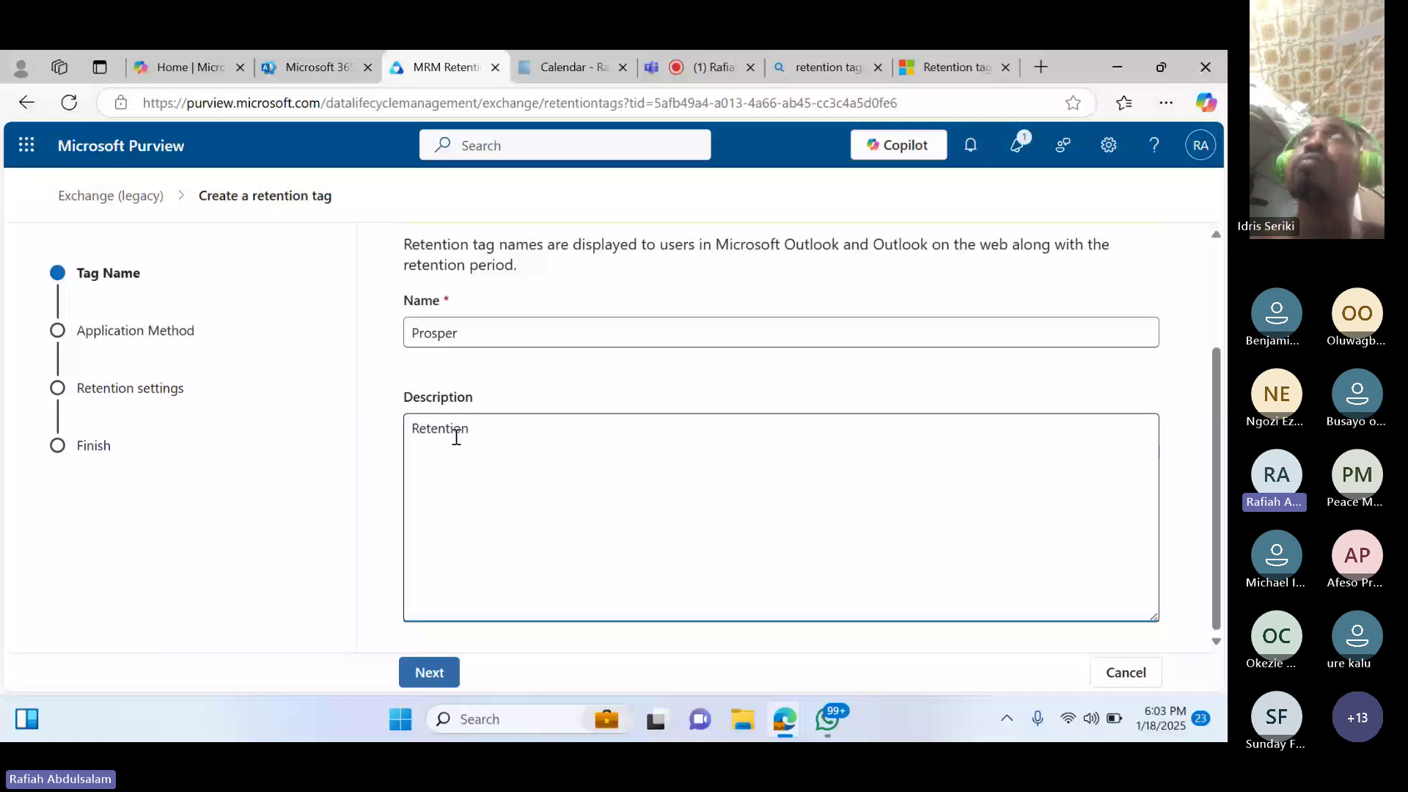
text(tag)
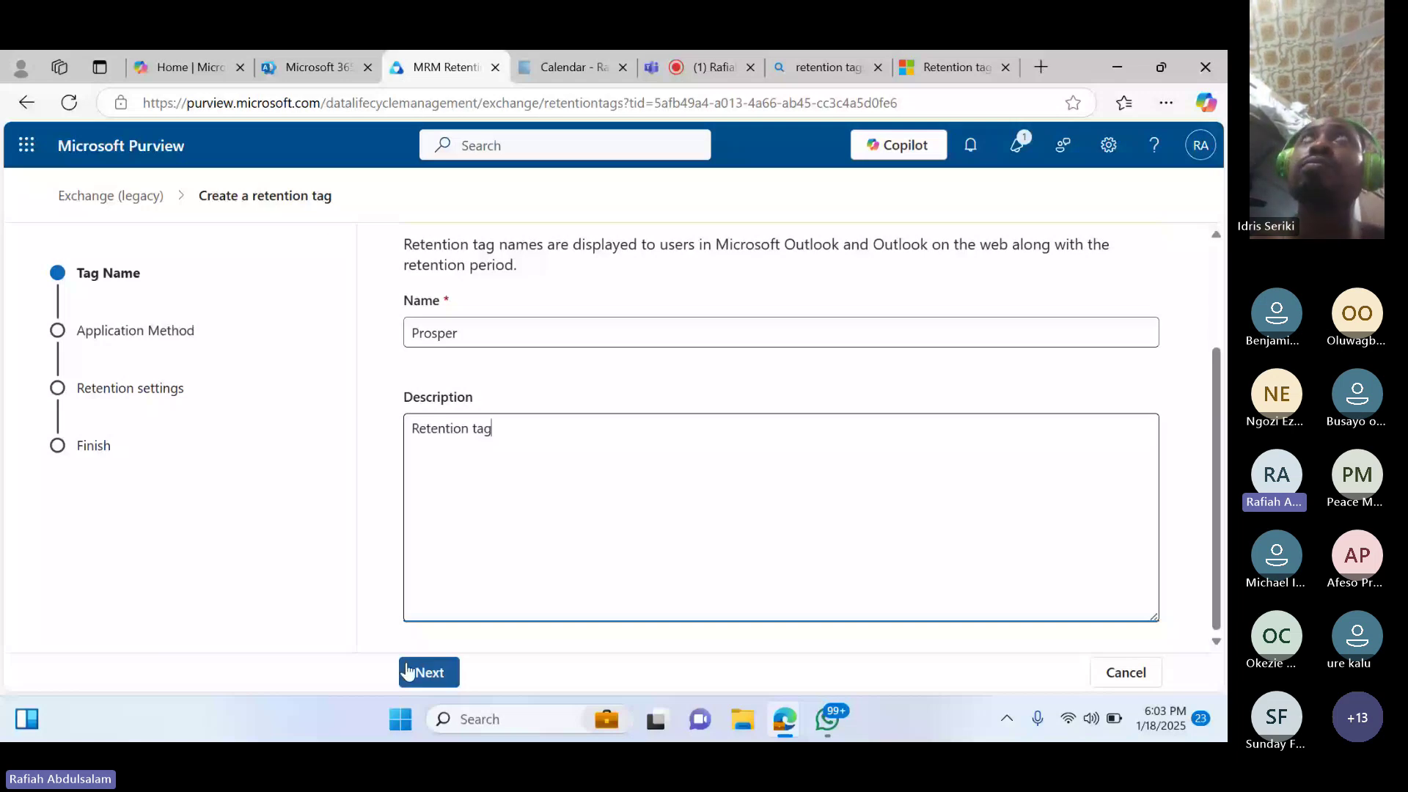
click(410, 672)
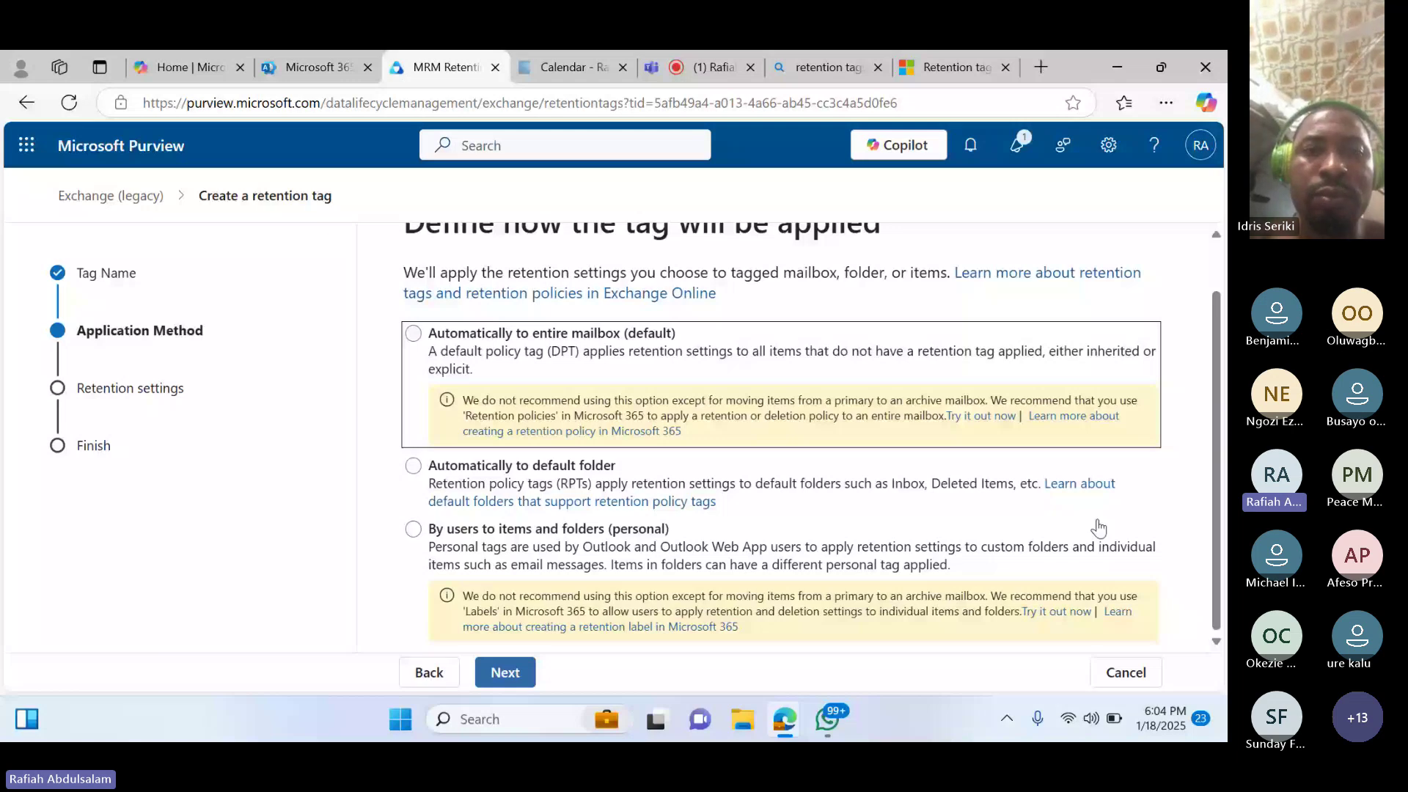
Set the tag to apply automatically to the entire mailbox (default) and continue to the retention settings
mouse_move(1217, 361)
mouse_down()
mouse_move(1217, 311)
mouse_move(1217, 366)
mouse_up()
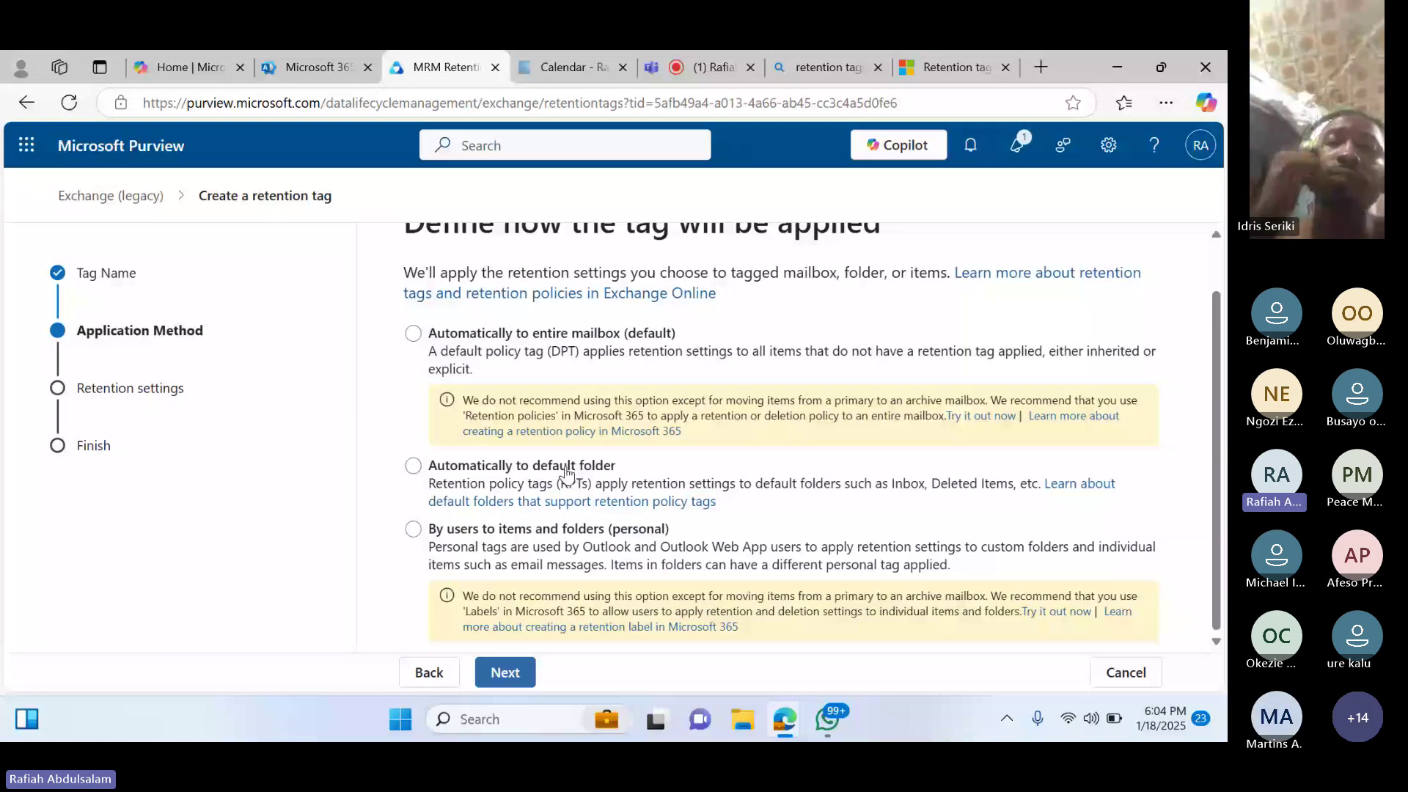
scroll(601, 481, up, 1)
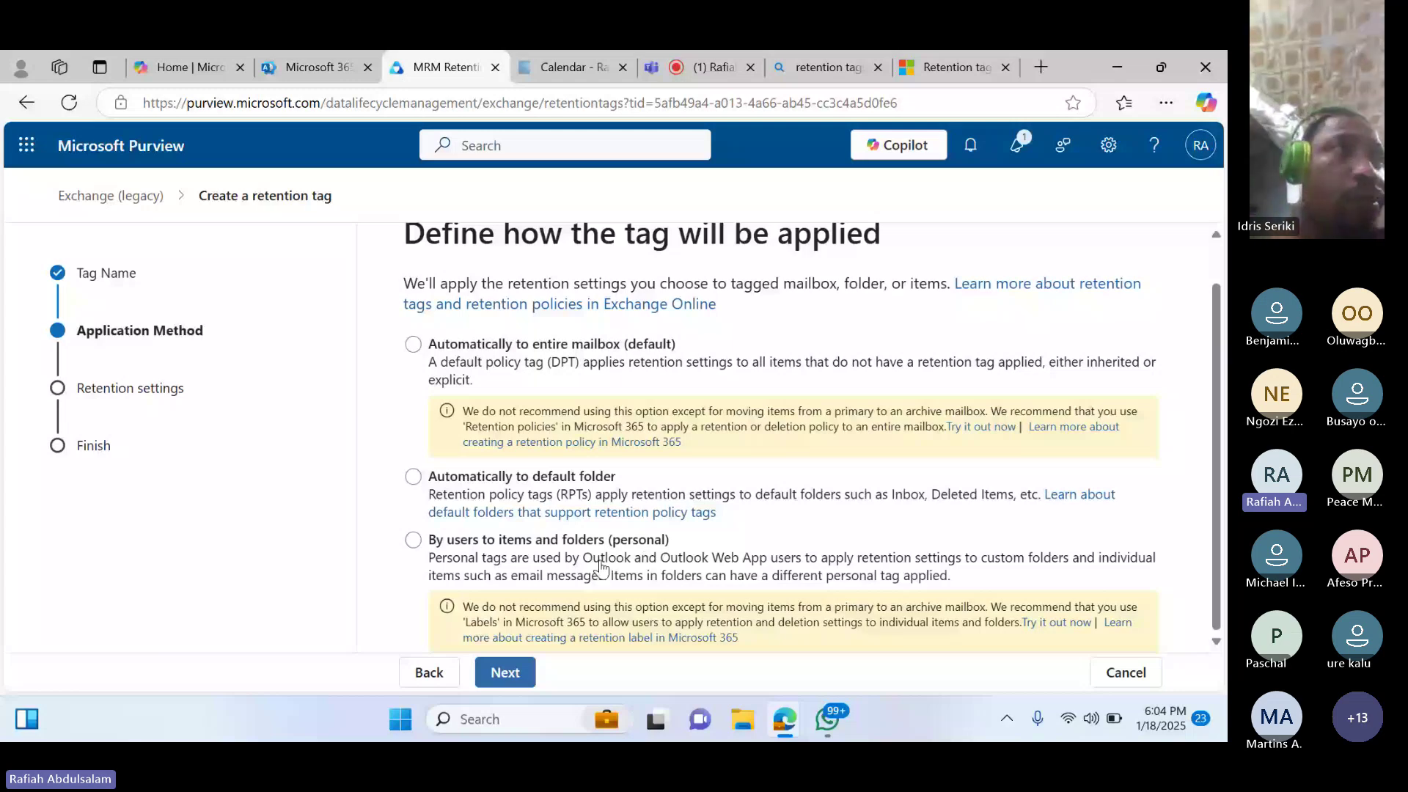
scroll(413, 339, down, 1)
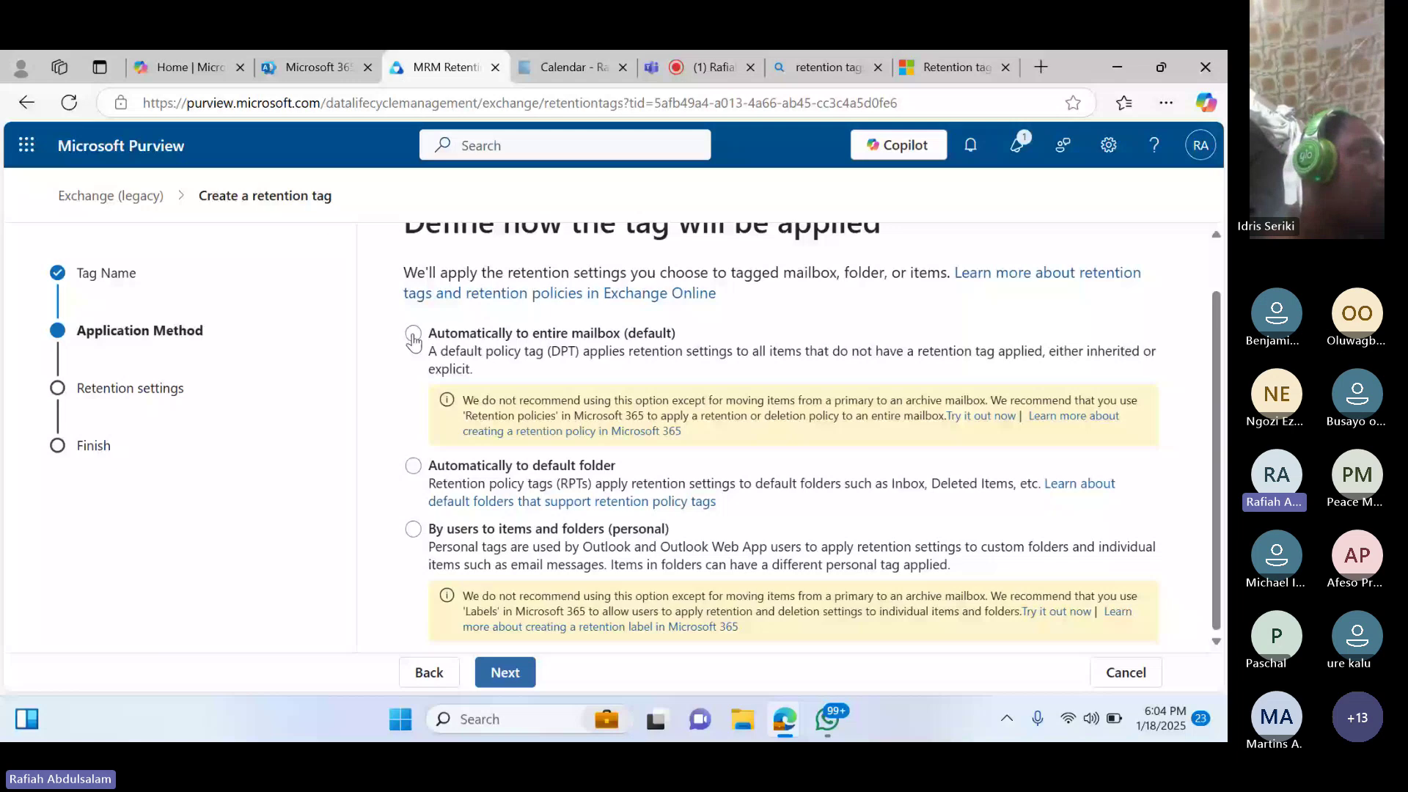
click(414, 335)
scroll(413, 331, up, 1)
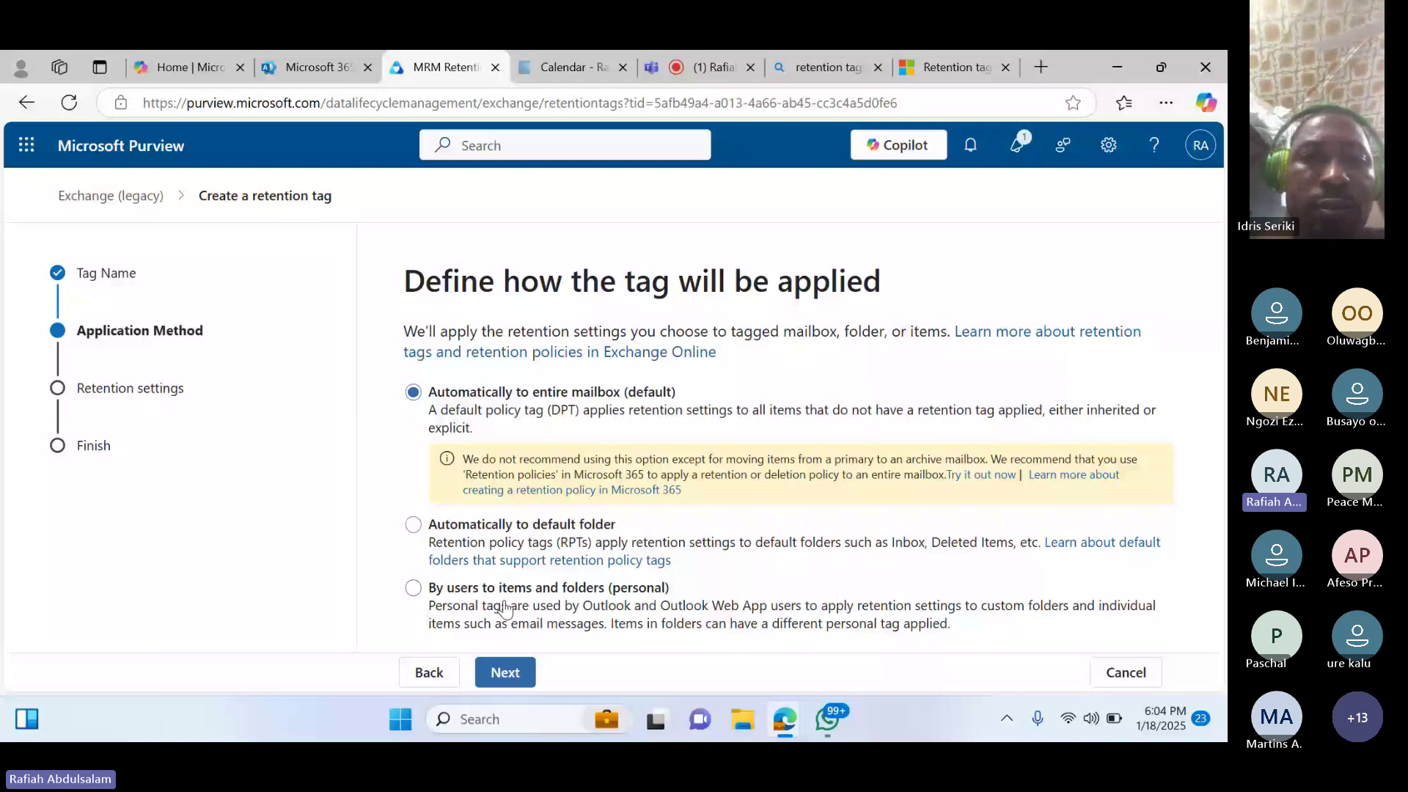
click(502, 675)
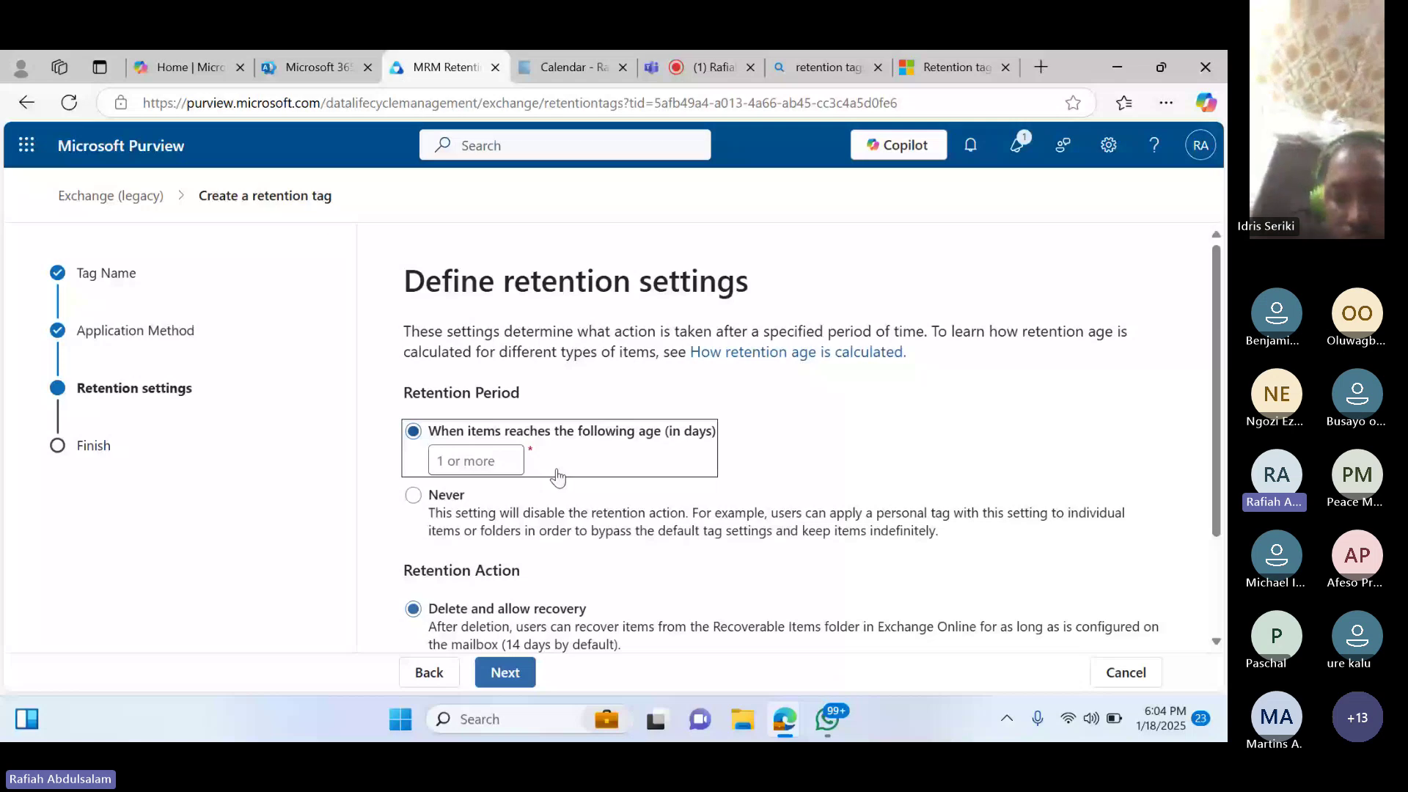
Set the retention period to 90 days with the action "Move item to archive" and submit the tag
click(479, 460)
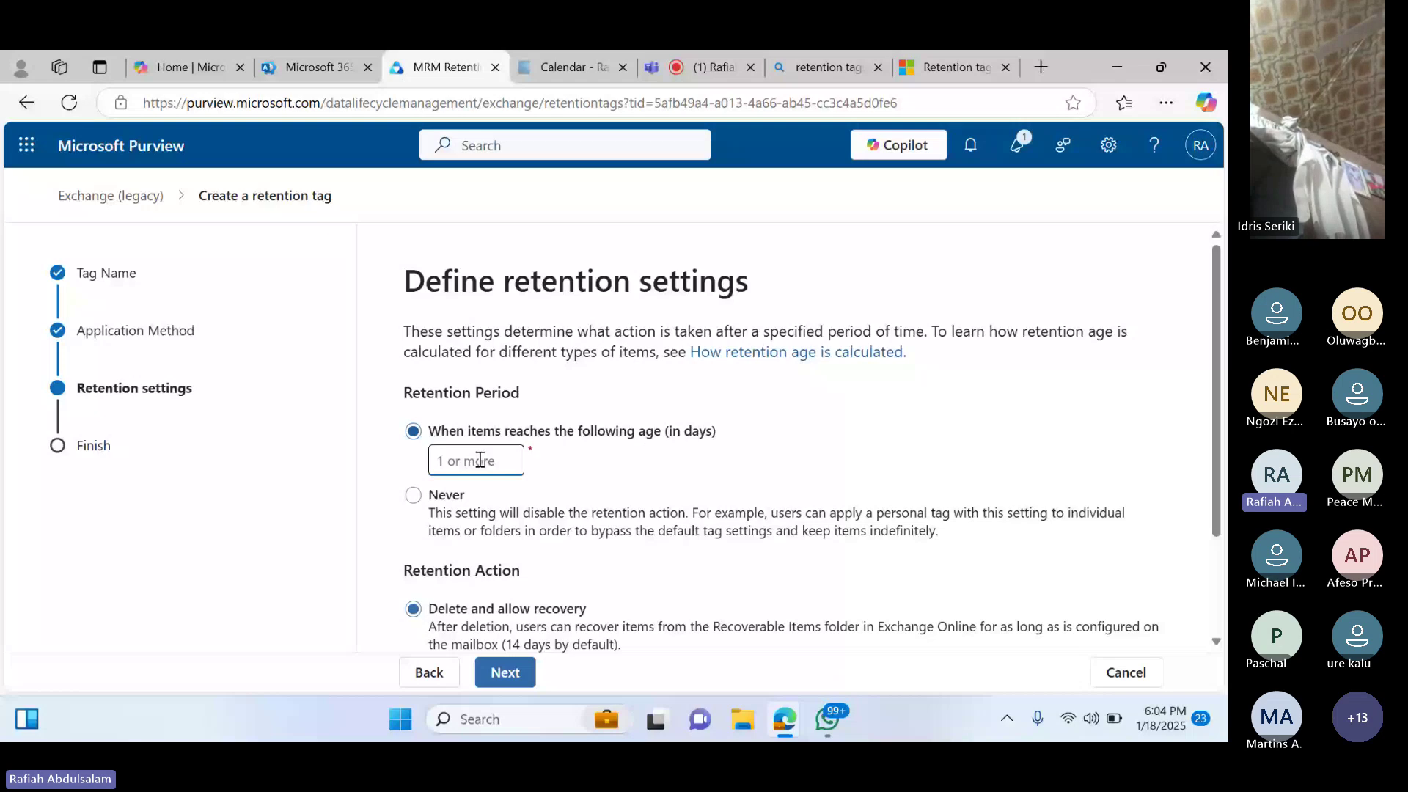
text(90)
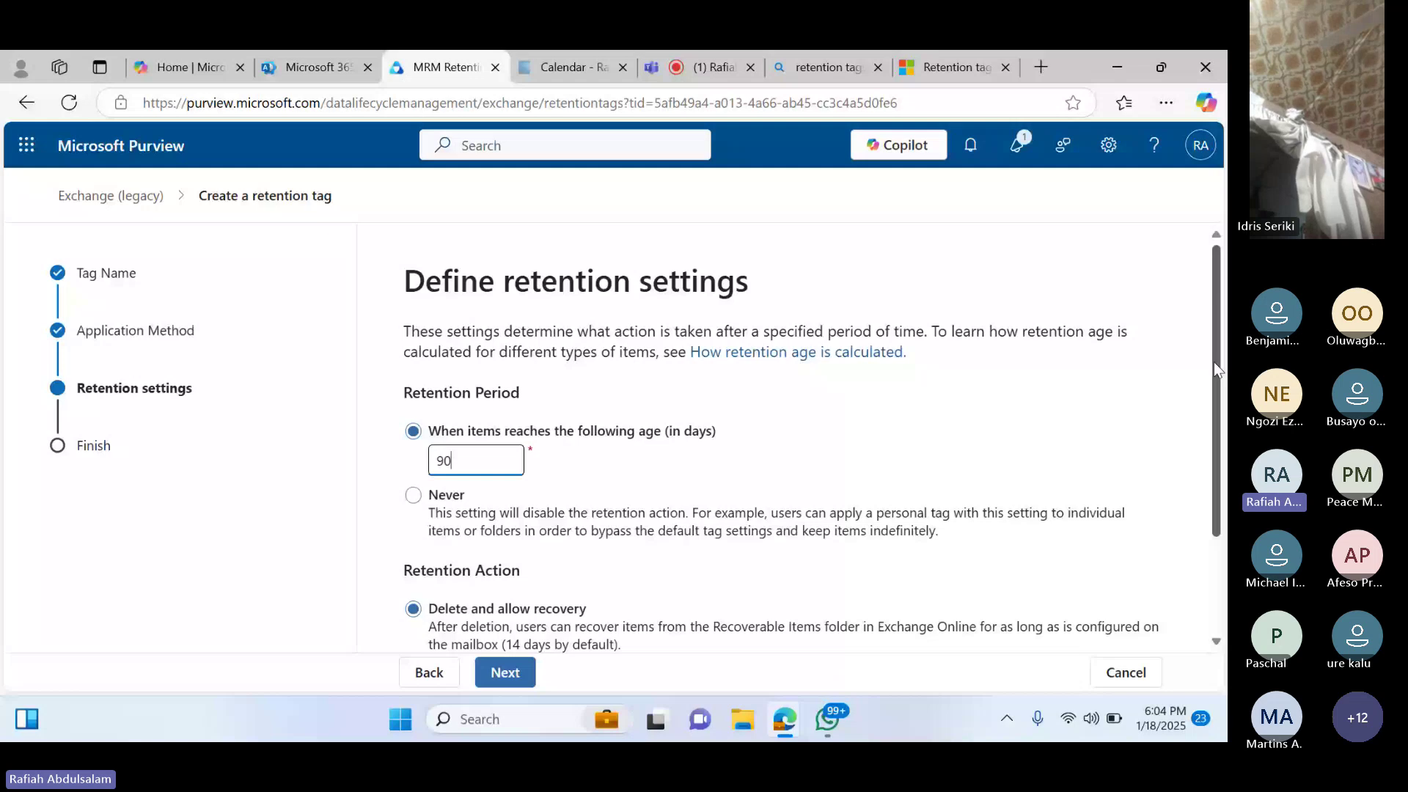
scroll(555, 496, down, 2)
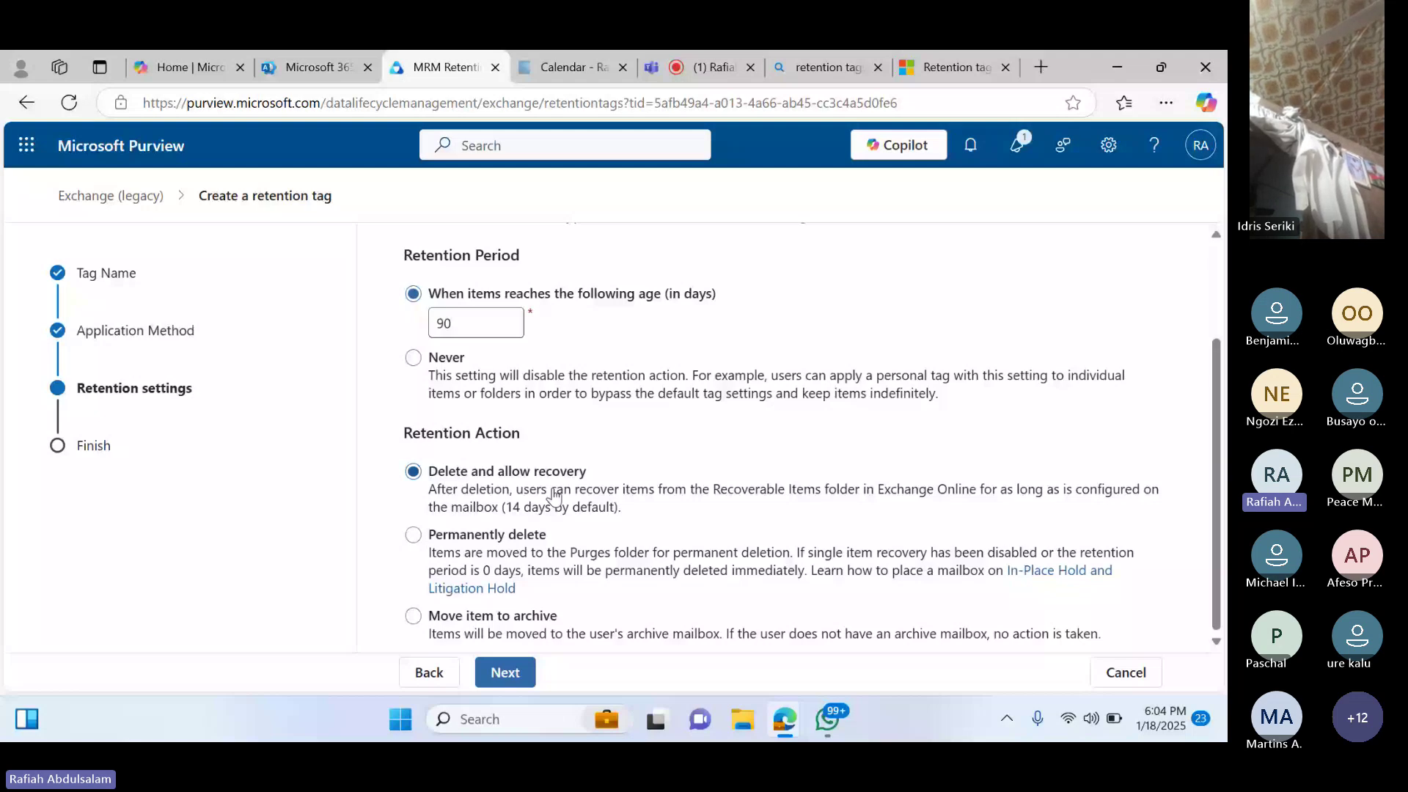
click(413, 616)
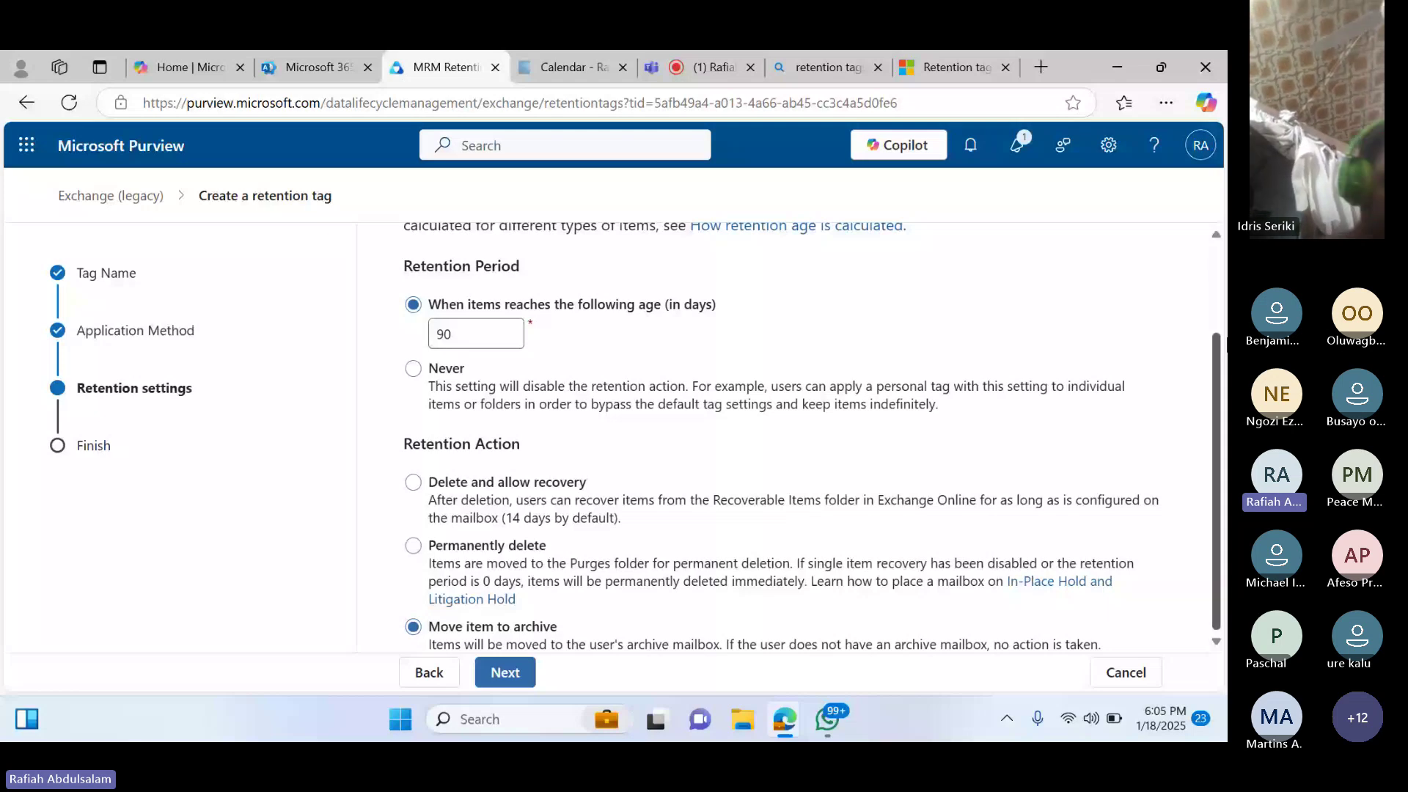
click(513, 675)
click(513, 675)
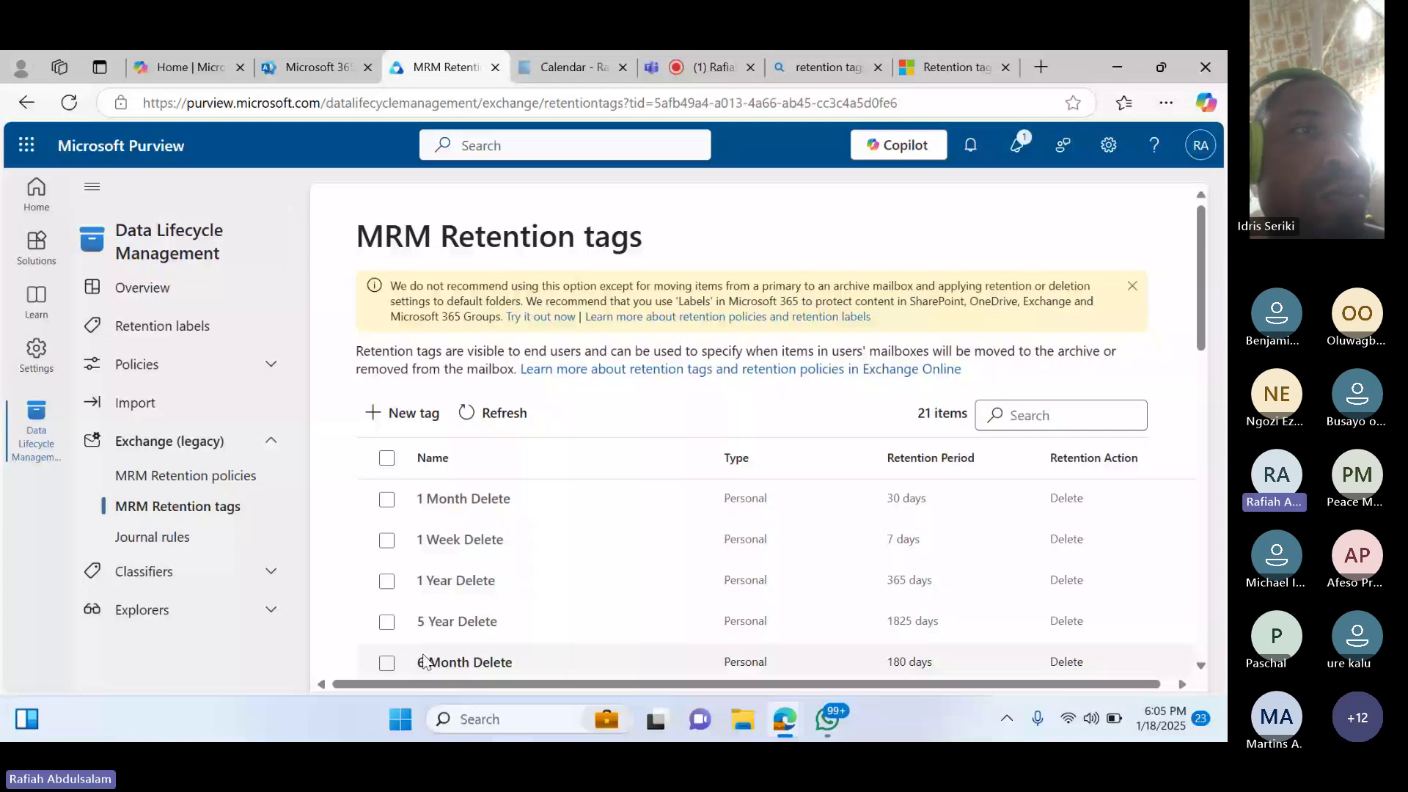
Start another new retention tag, enter a person's first name as its name and "Retention tag" as its description
drag(1201, 253, 1203, 396)
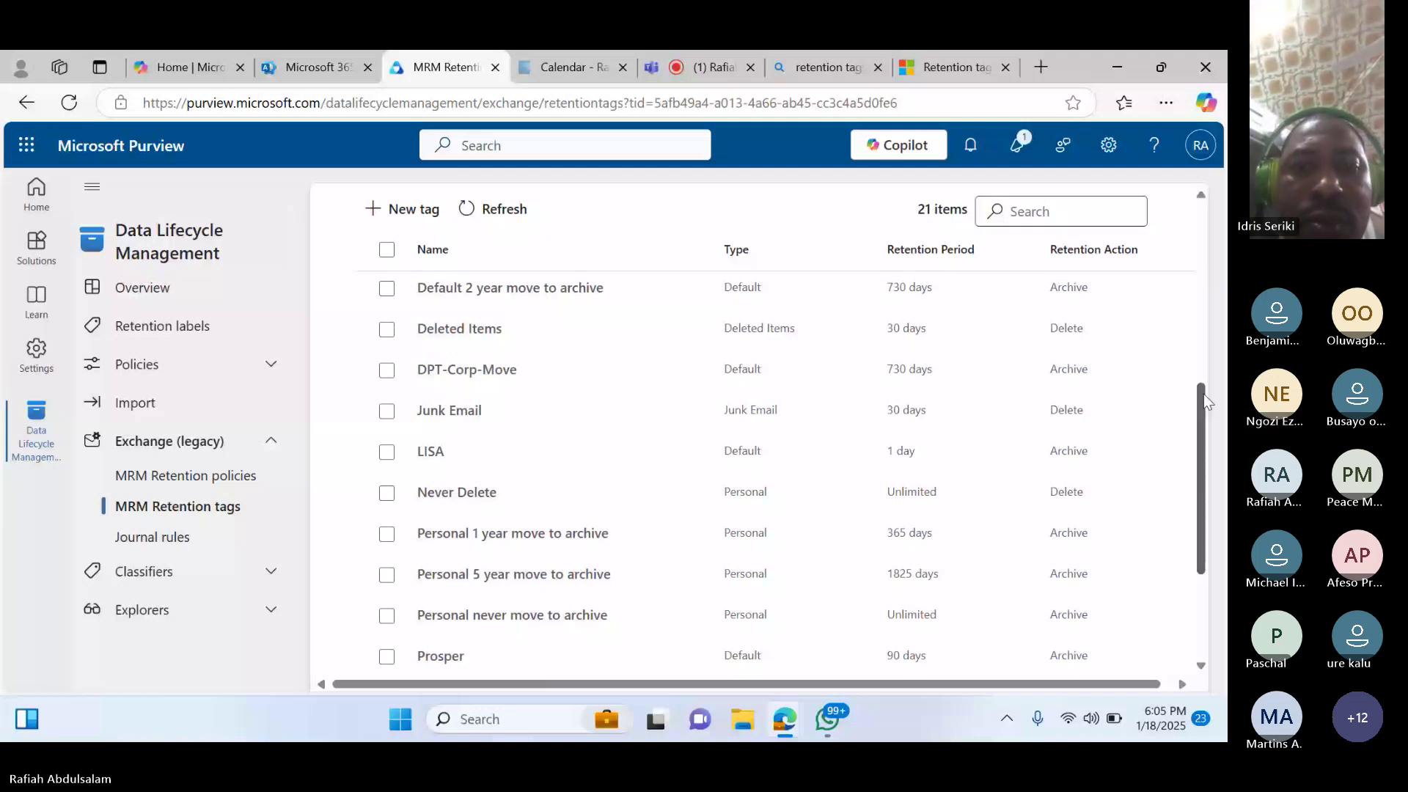
drag(1203, 394, 1201, 489)
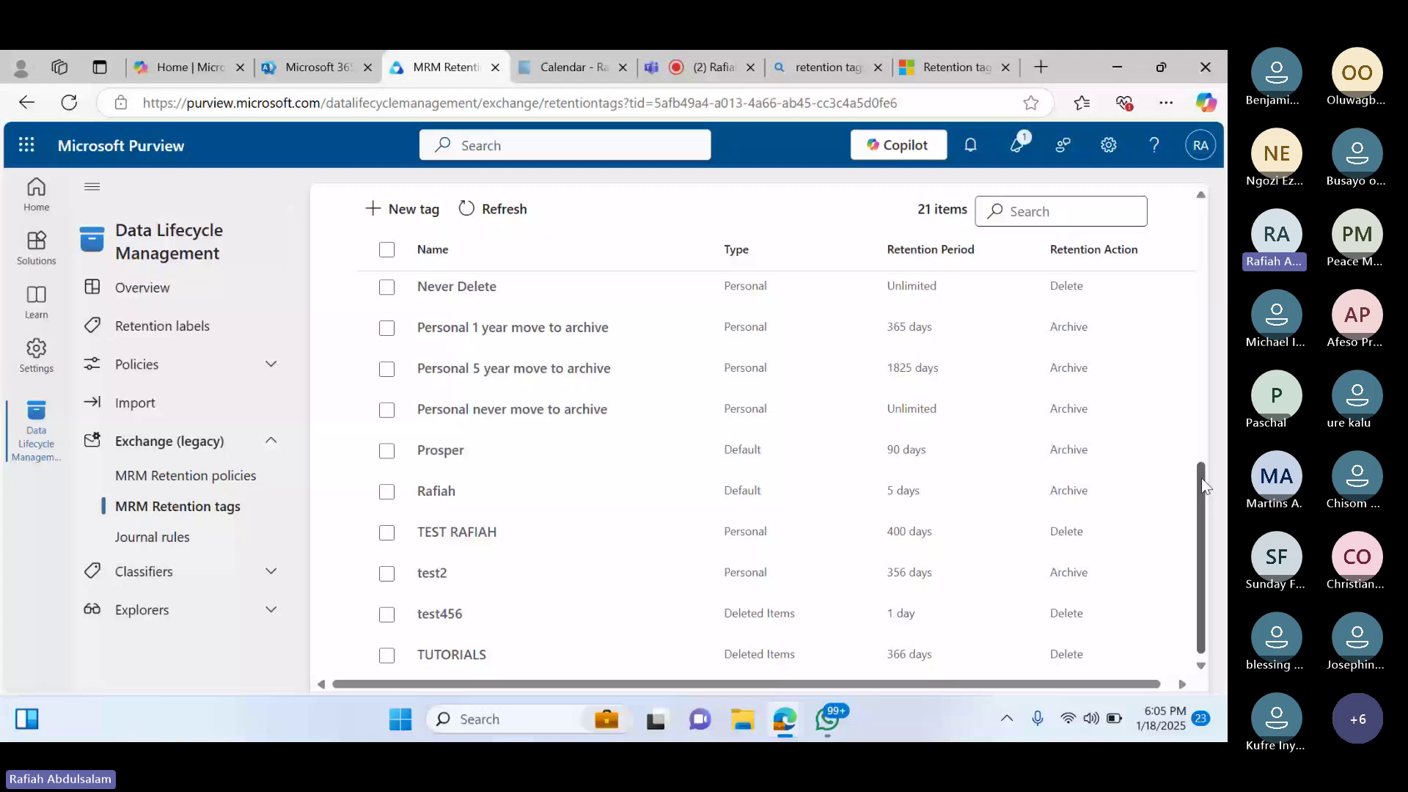
drag(1202, 487, 1203, 440)
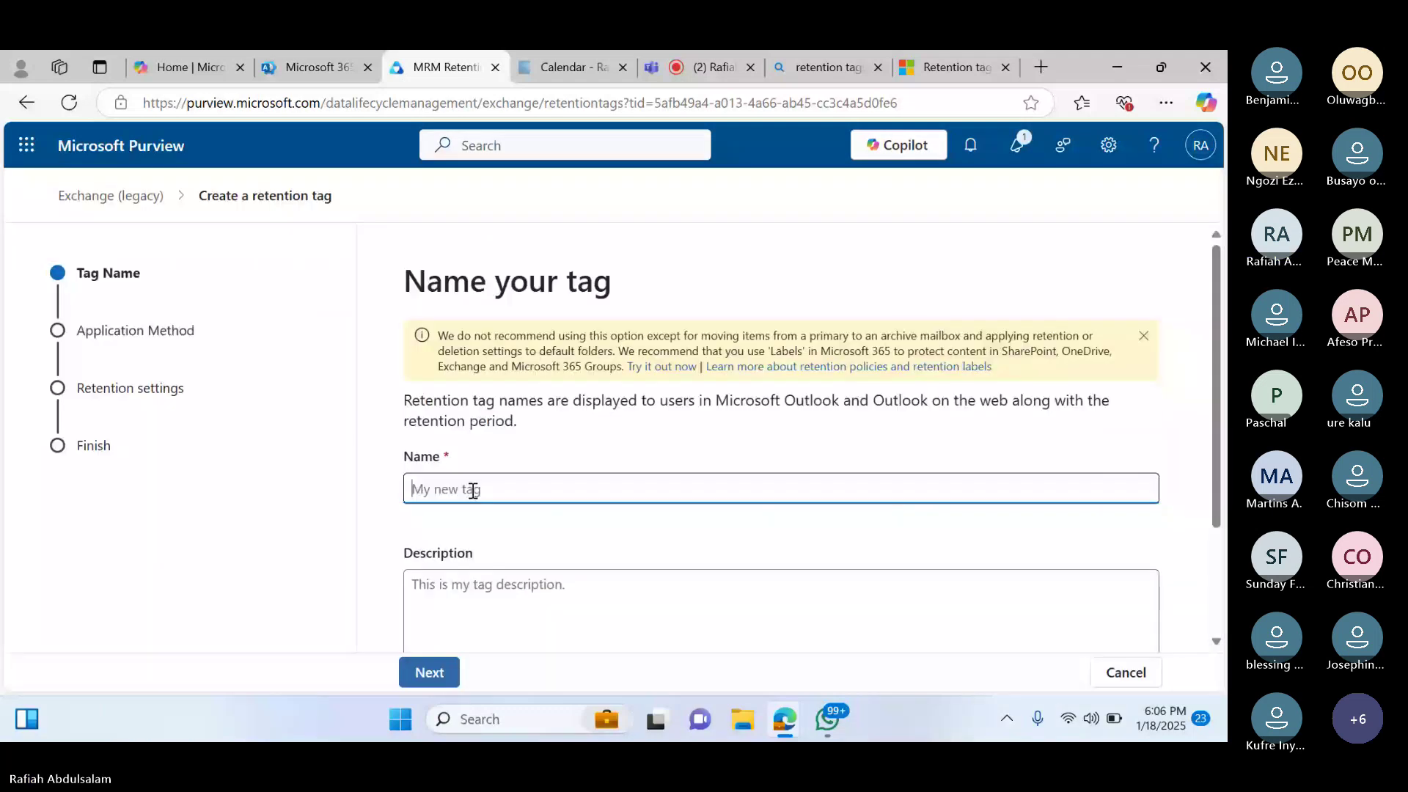
text(Id)
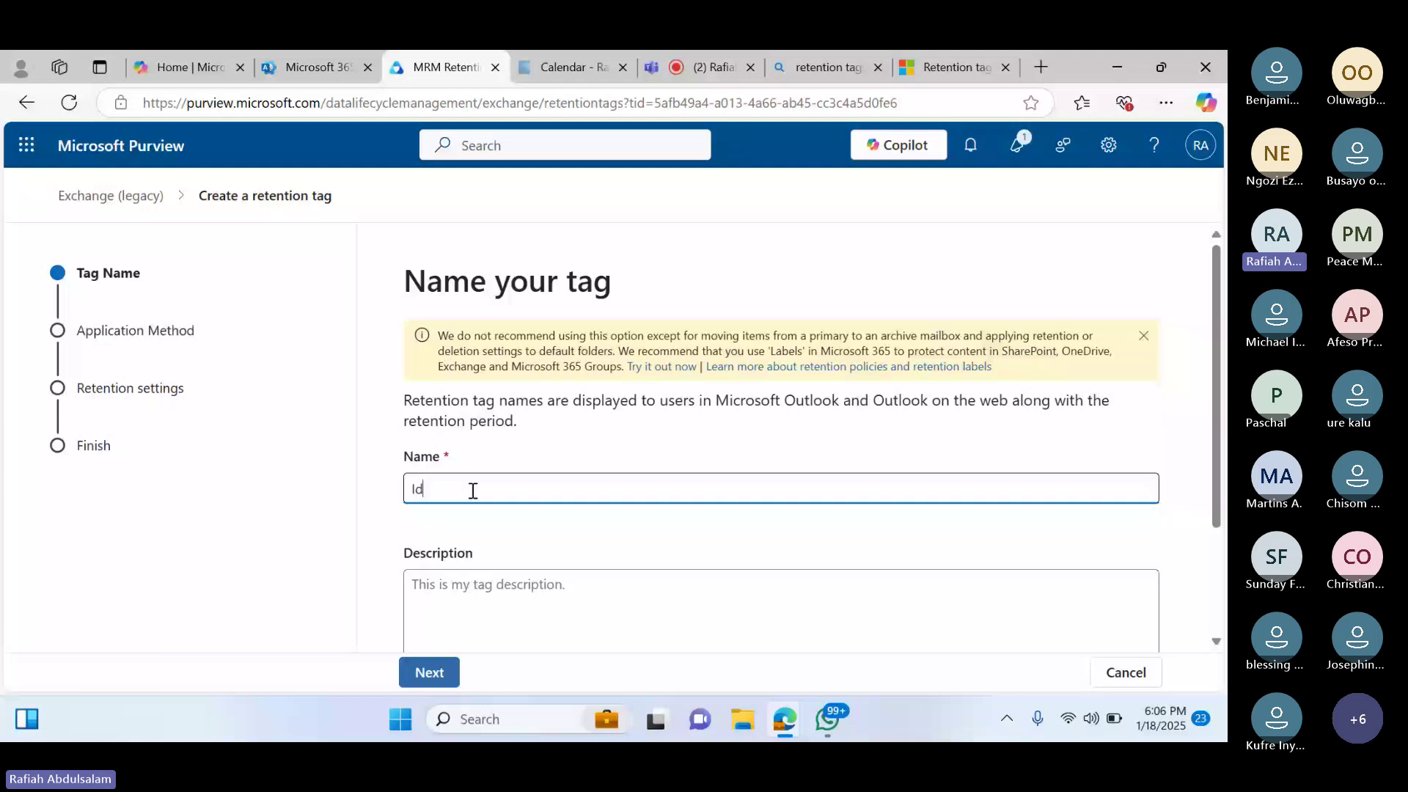
text(ris)
click(521, 588)
text(Retention tag)
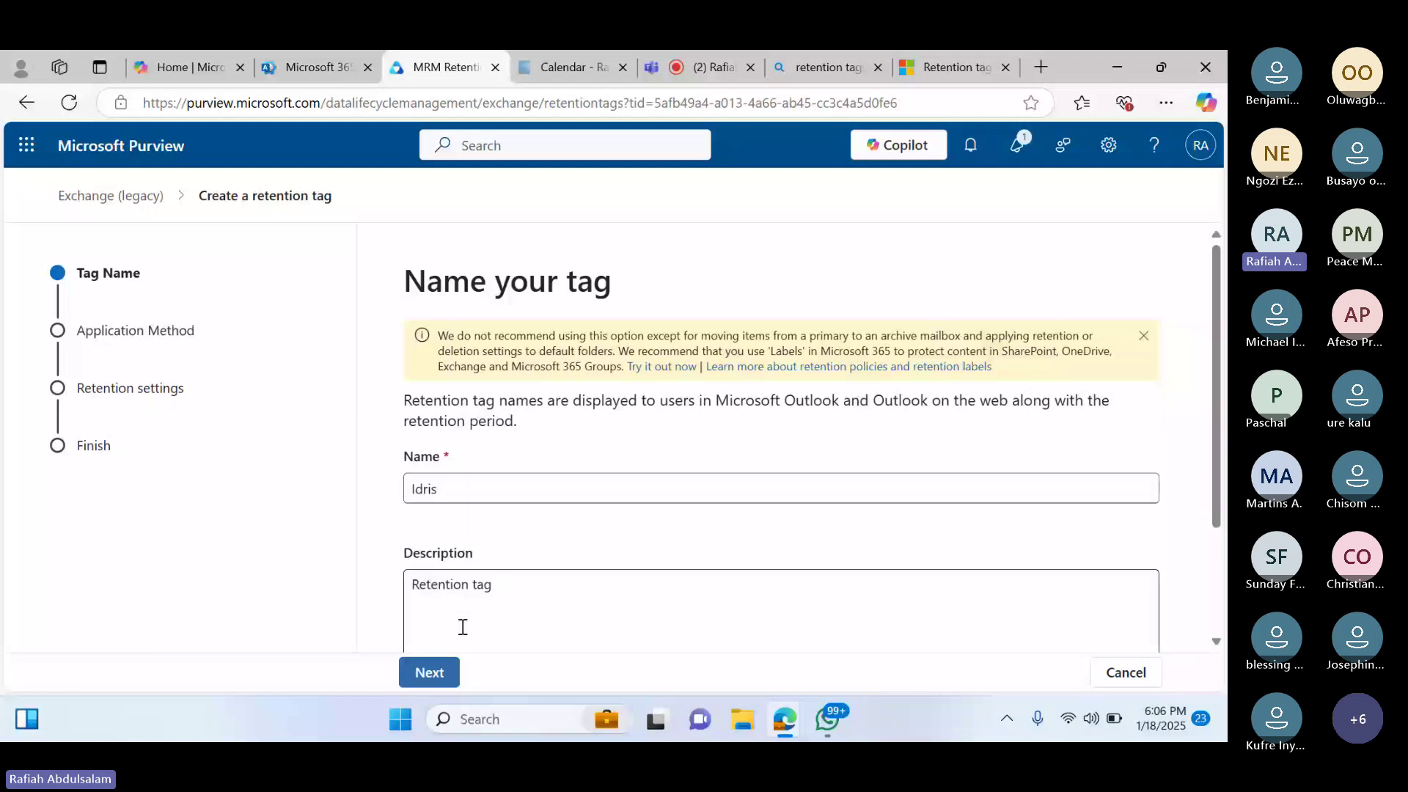
click(408, 675)
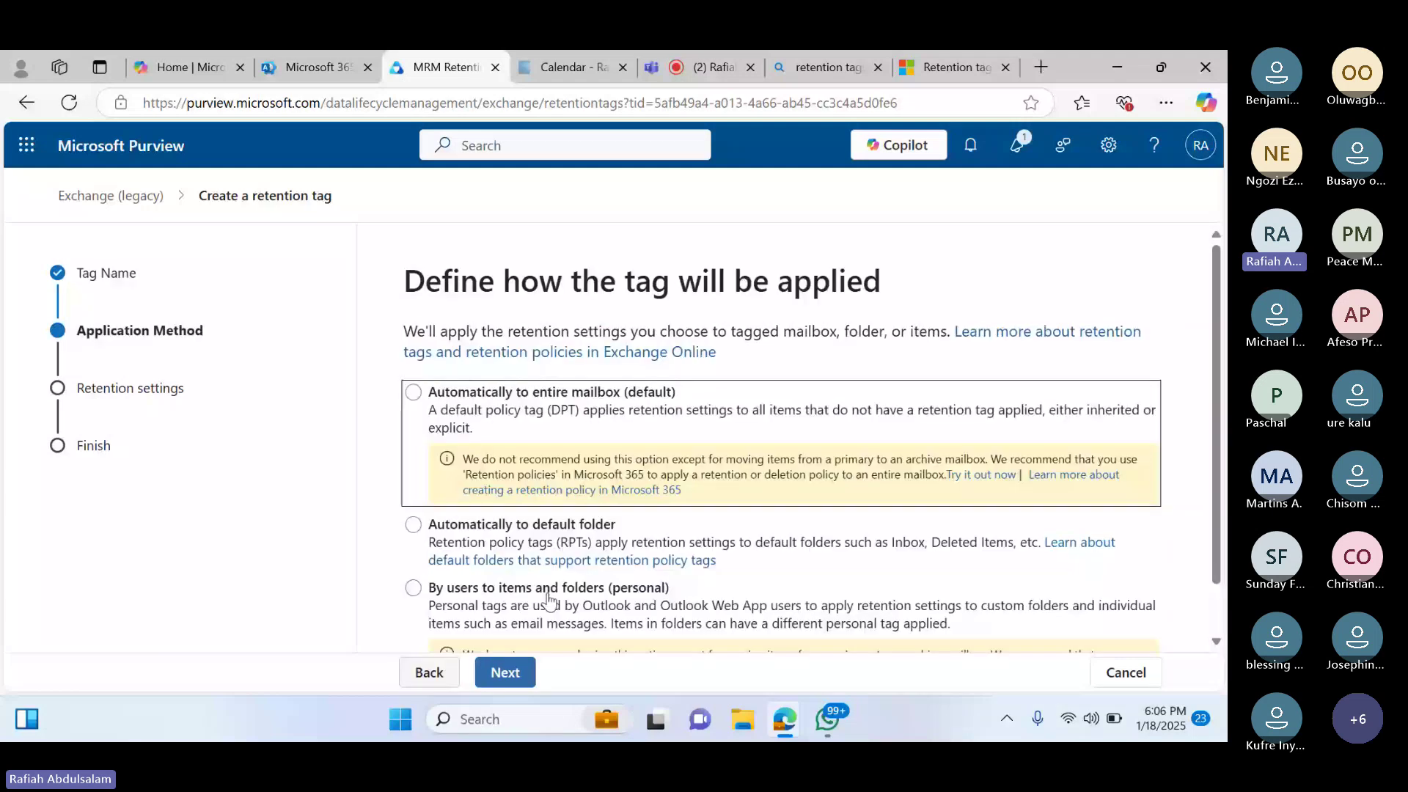
Set the second tag to apply automatically to the default folder Junk Email and continue to the retention settings
scroll(548, 599, down, 1)
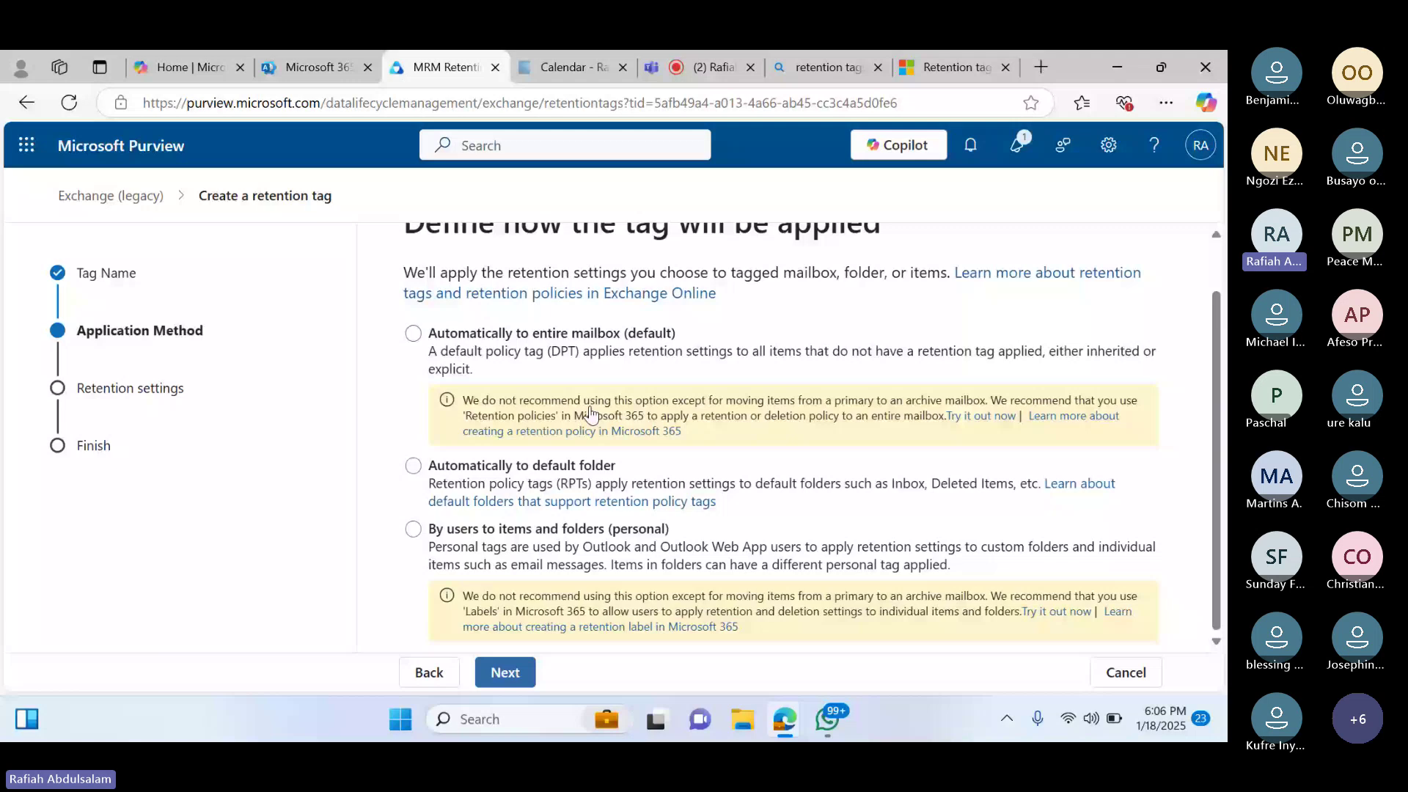
click(414, 467)
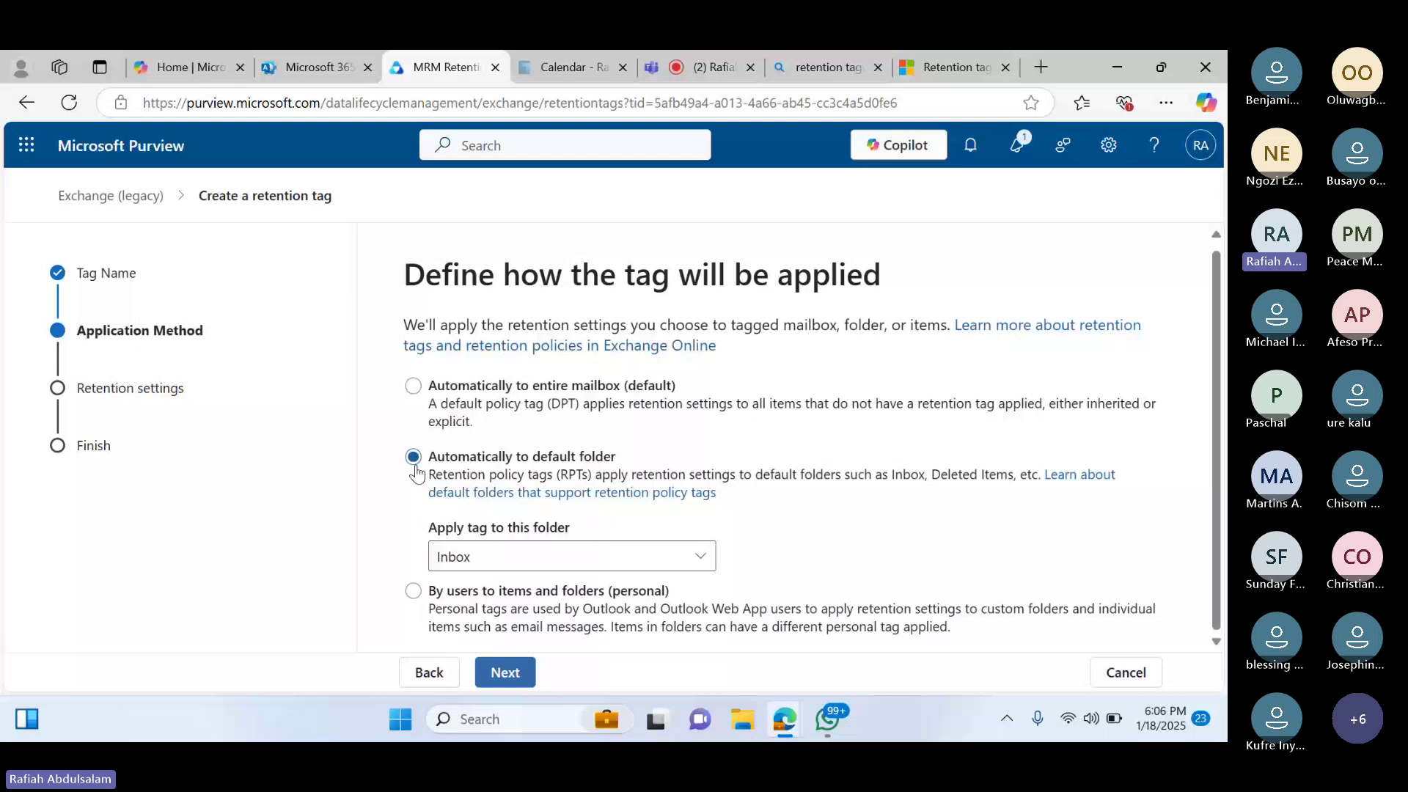
click(702, 556)
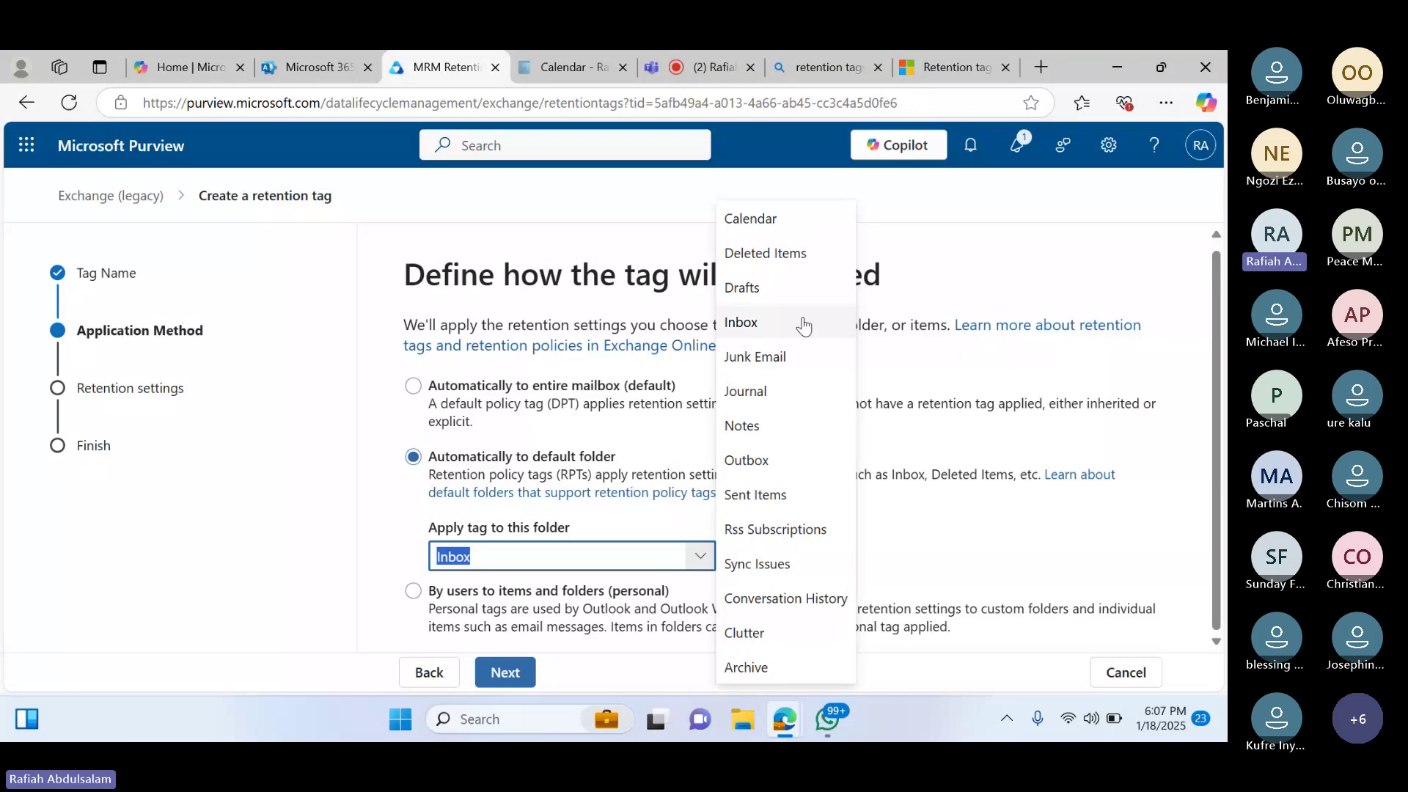
click(777, 359)
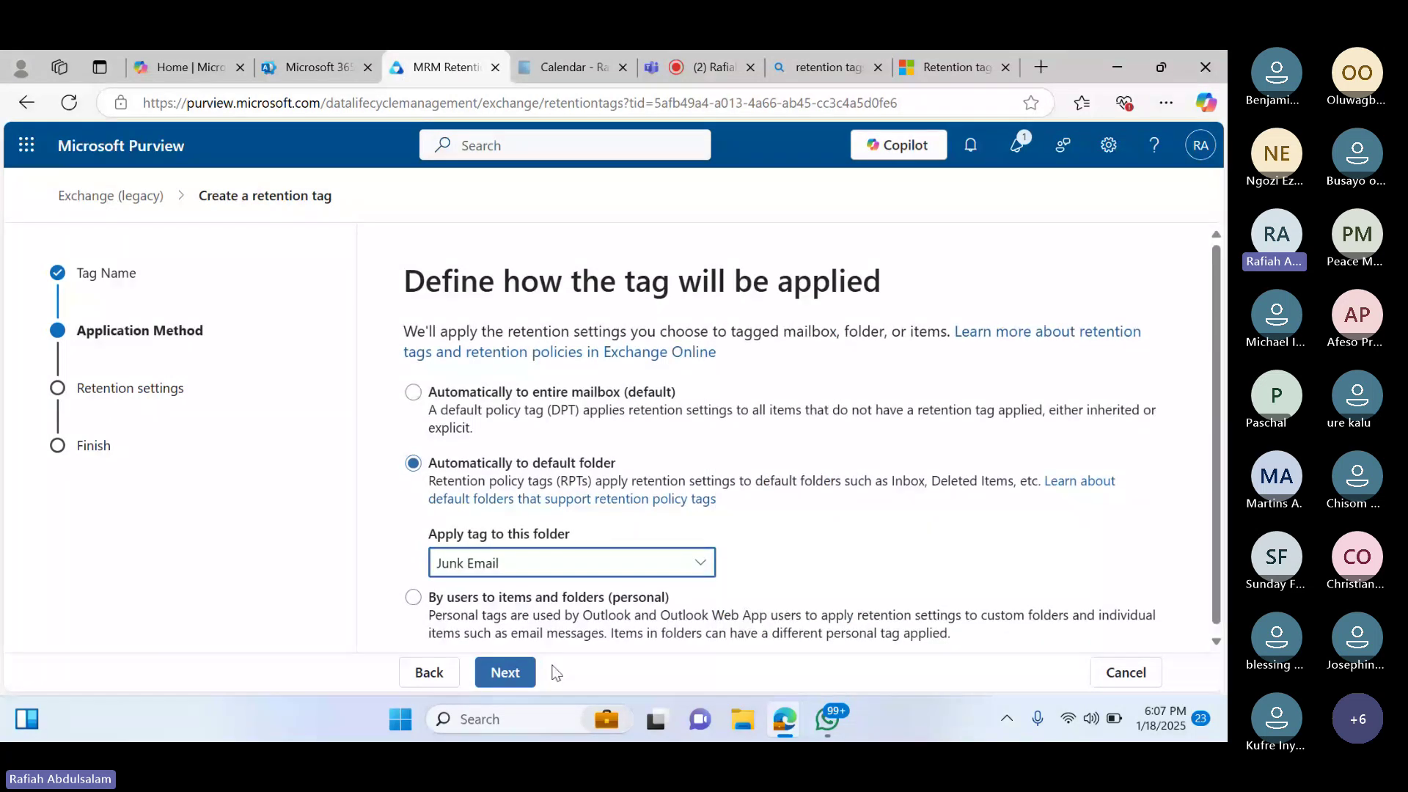
click(516, 679)
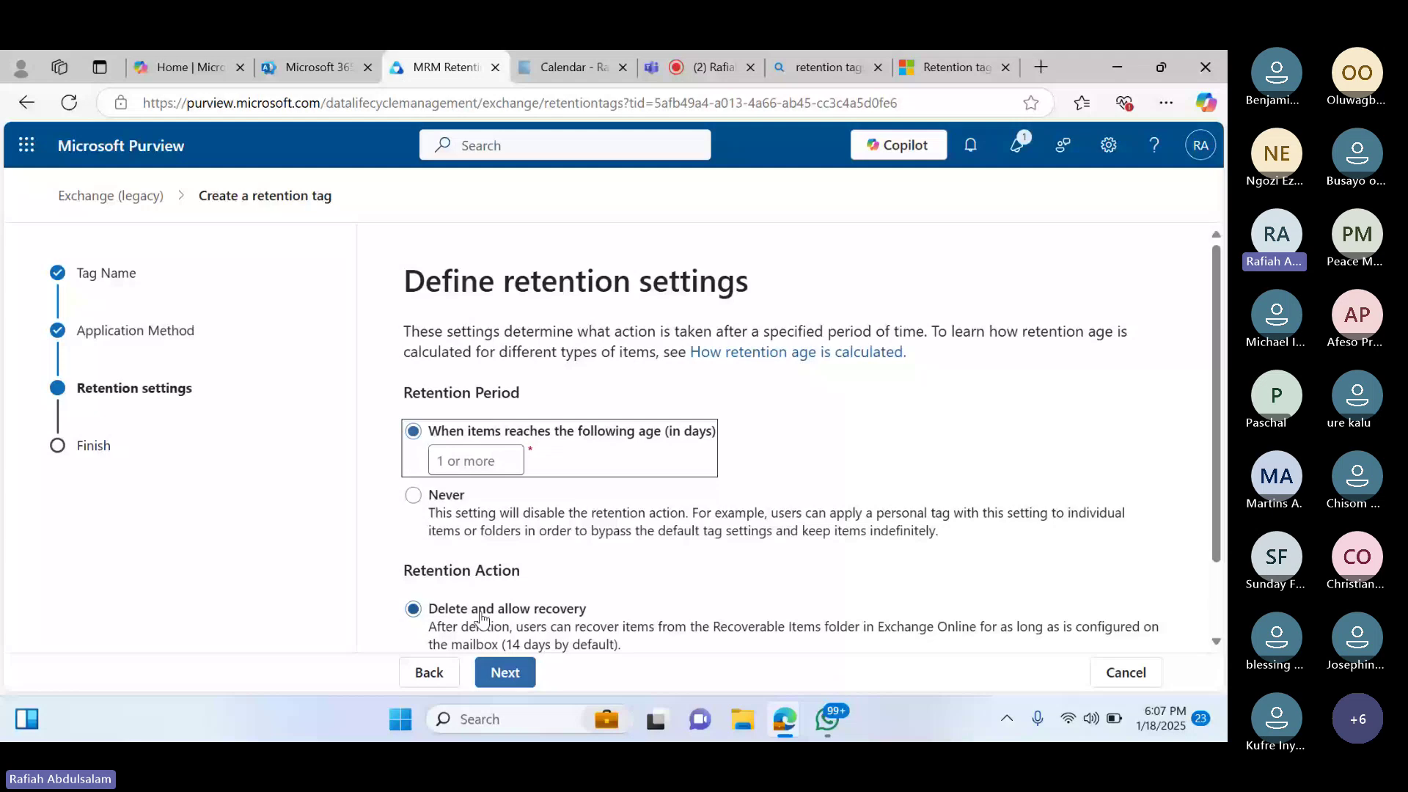
Set the retention period to 15 days, keep the "Delete and allow recovery" action, and submit the Junk Email tag
click(471, 459)
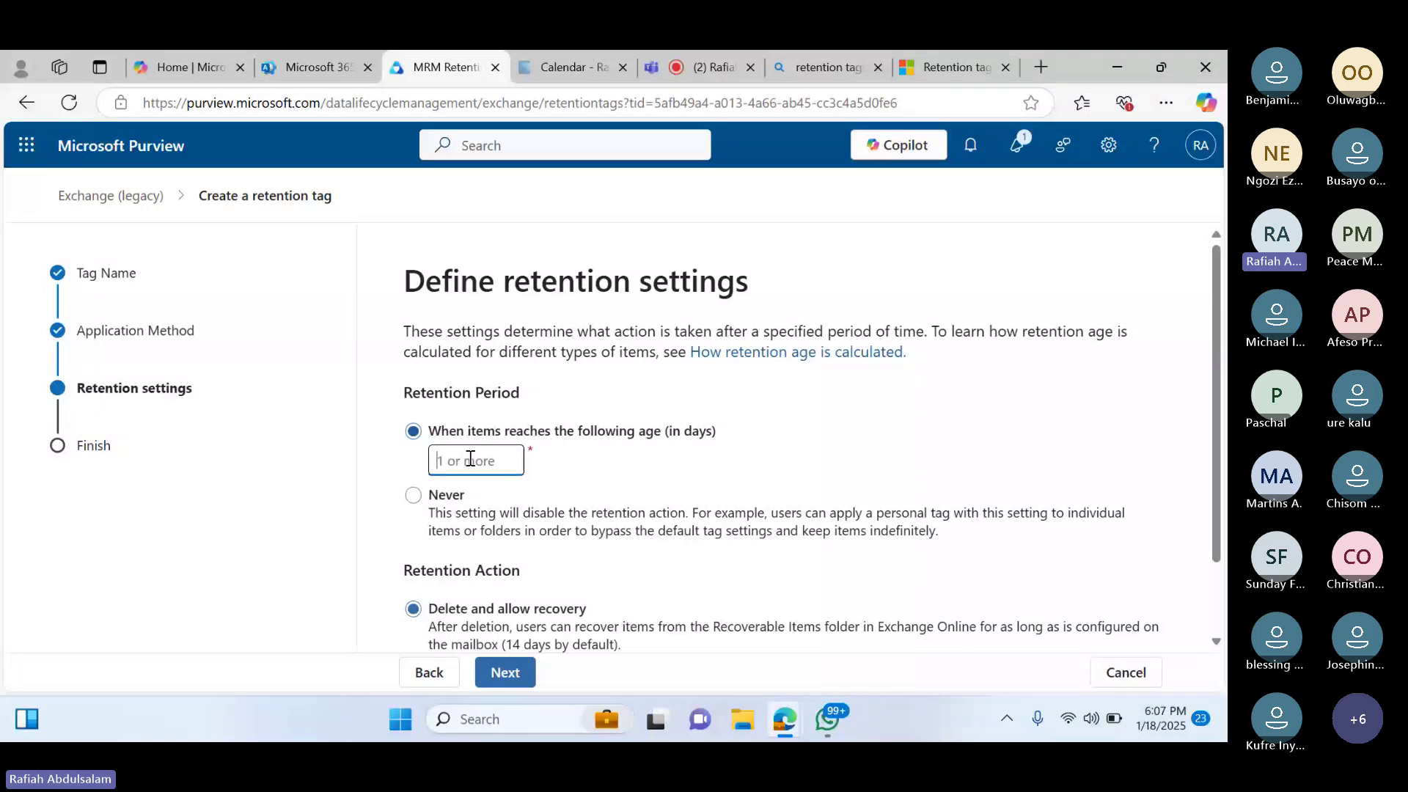
text(30)
key(BackSpace)
key(BackSpace)
text(15)
key(BackSpace)
key(BackSpace)
text(15)
click(503, 670)
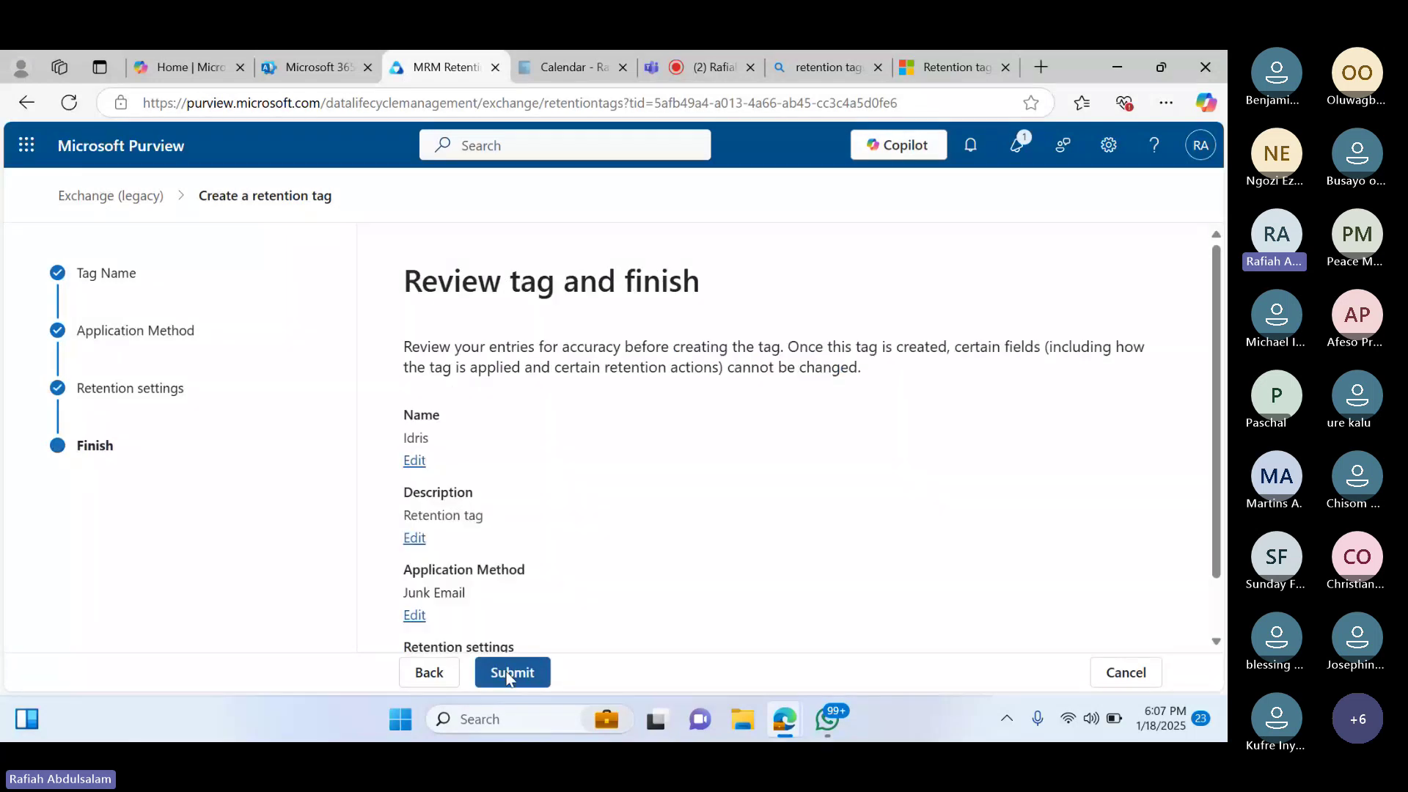
click(507, 674)
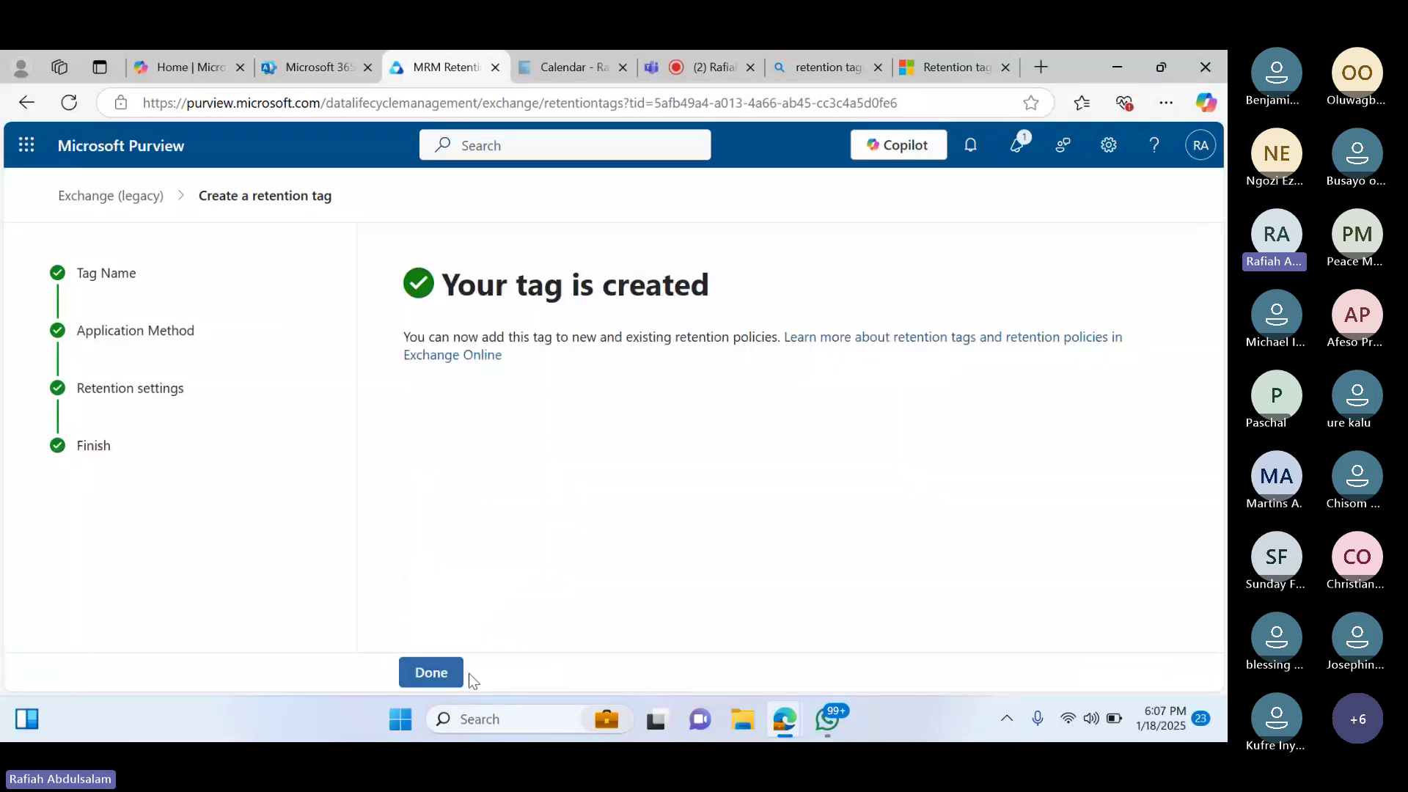
click(440, 671)
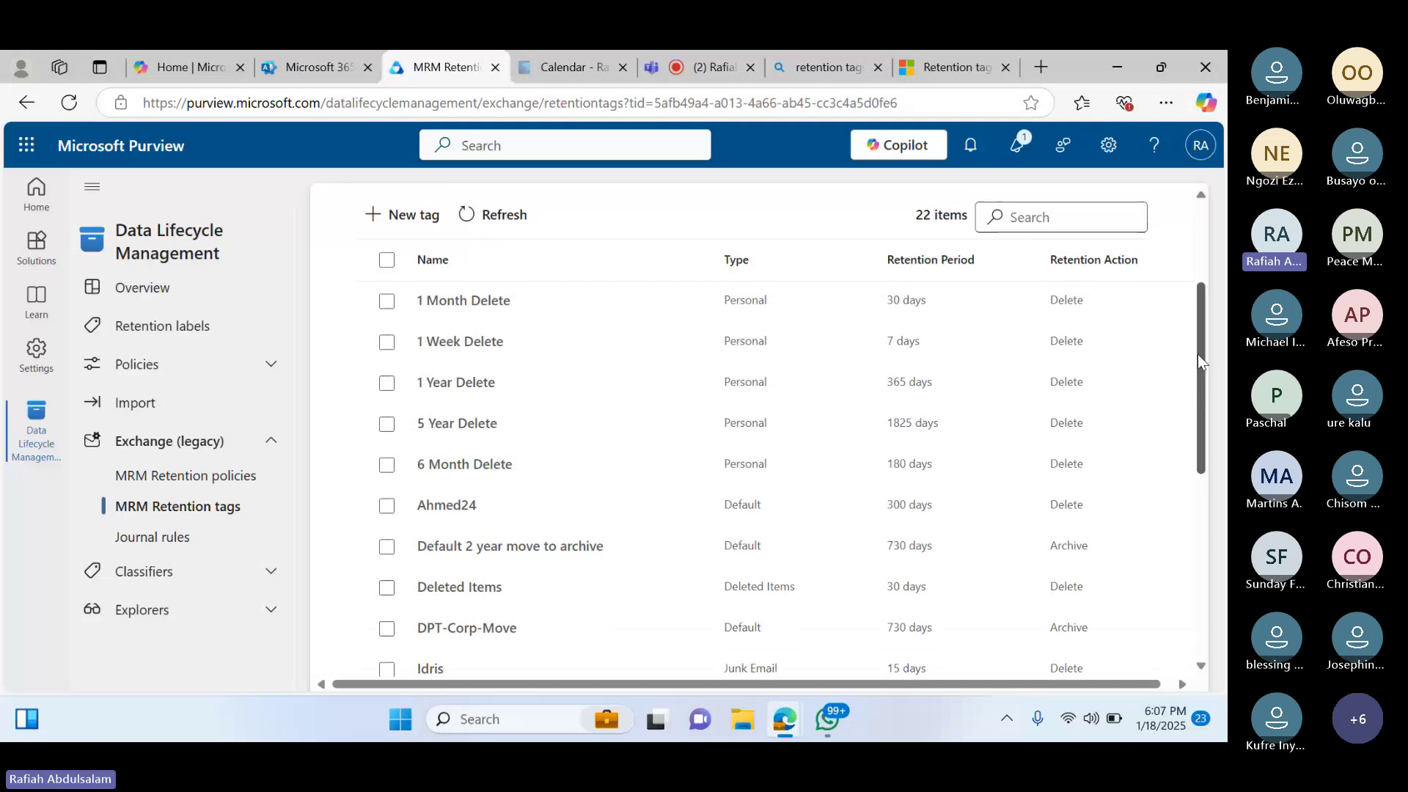
Start a new policy in MRM Retention policies and enter a person's first name as the policy name
drag(1198, 354, 1198, 270)
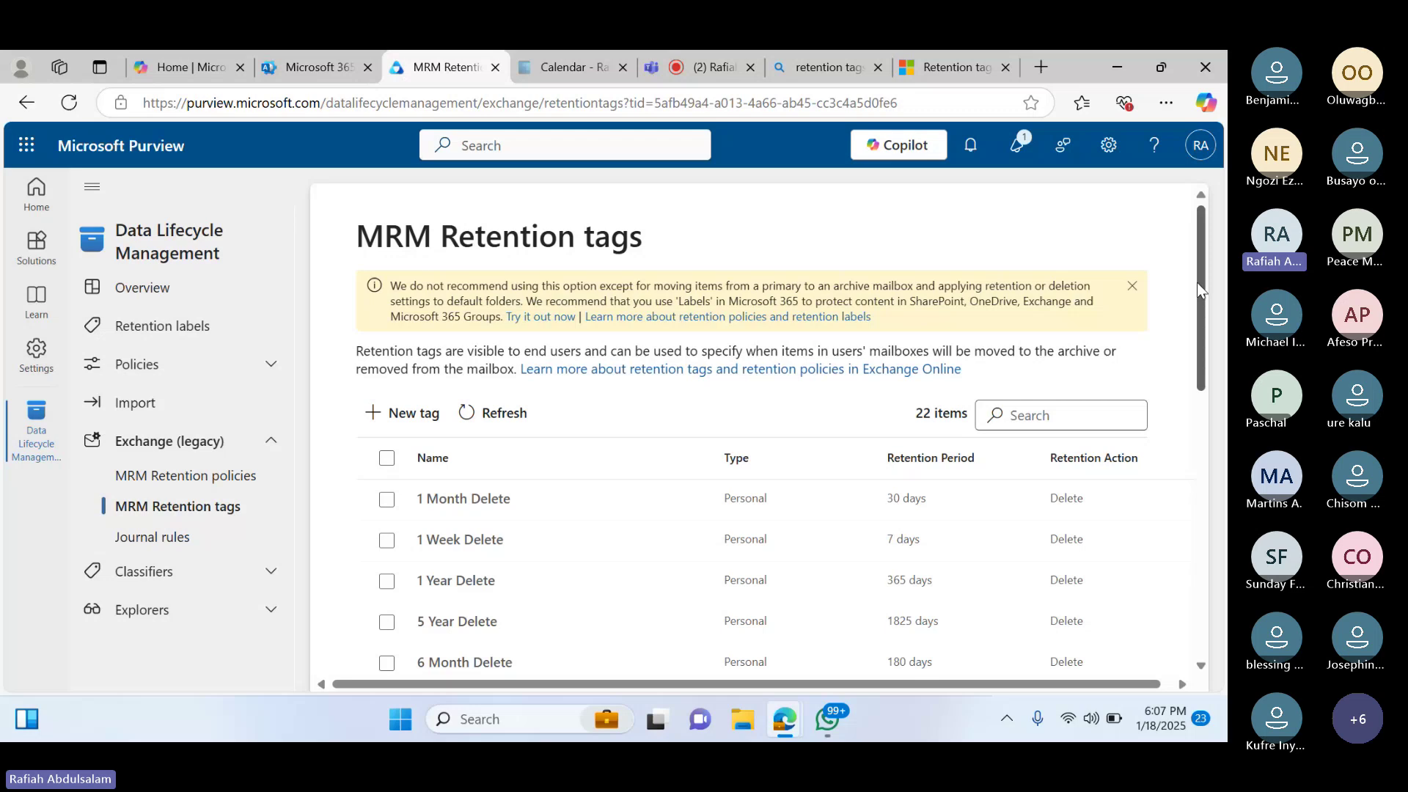
click(220, 481)
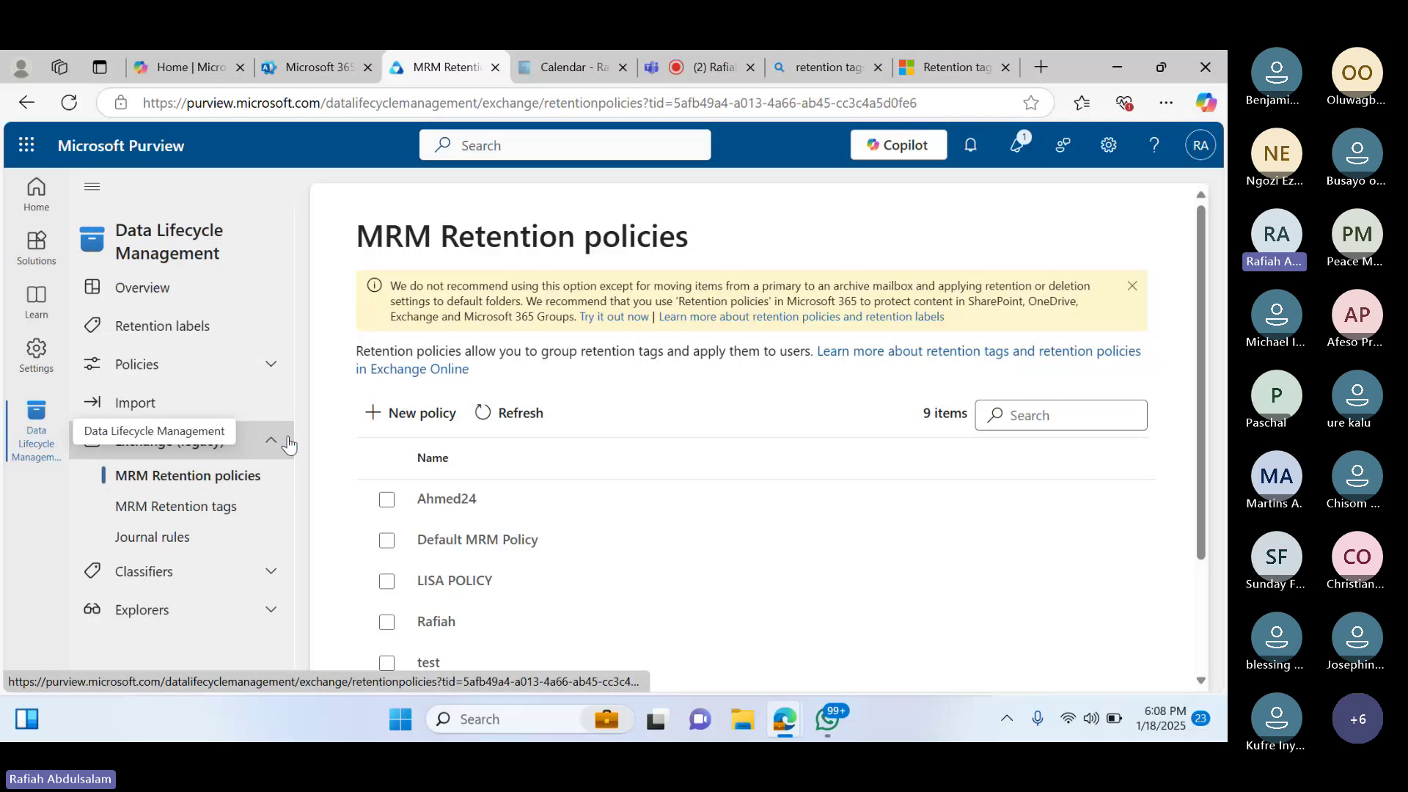
click(396, 420)
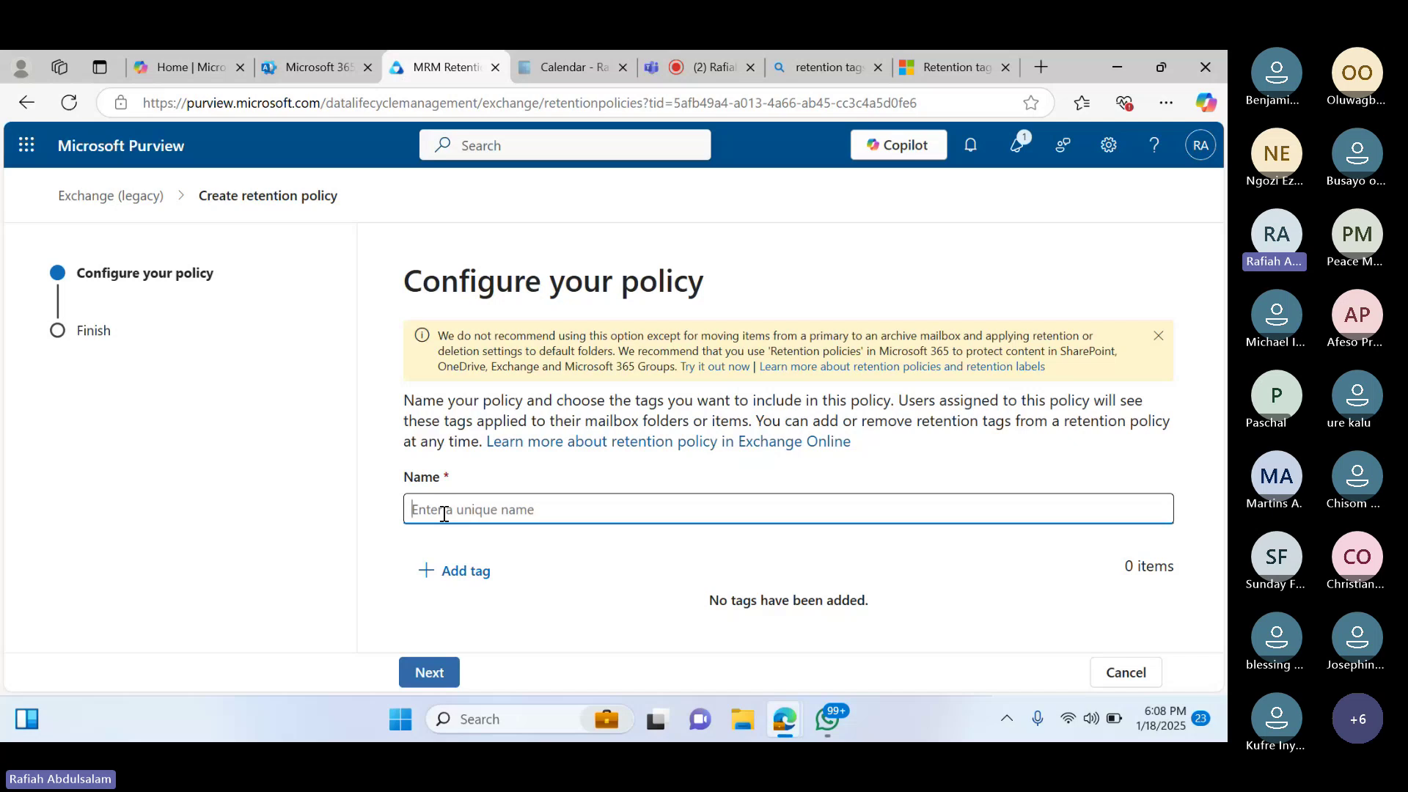
text(Prosper)
Add the 90-day Default tag with the Archive action to the new retention policy
click(466, 571)
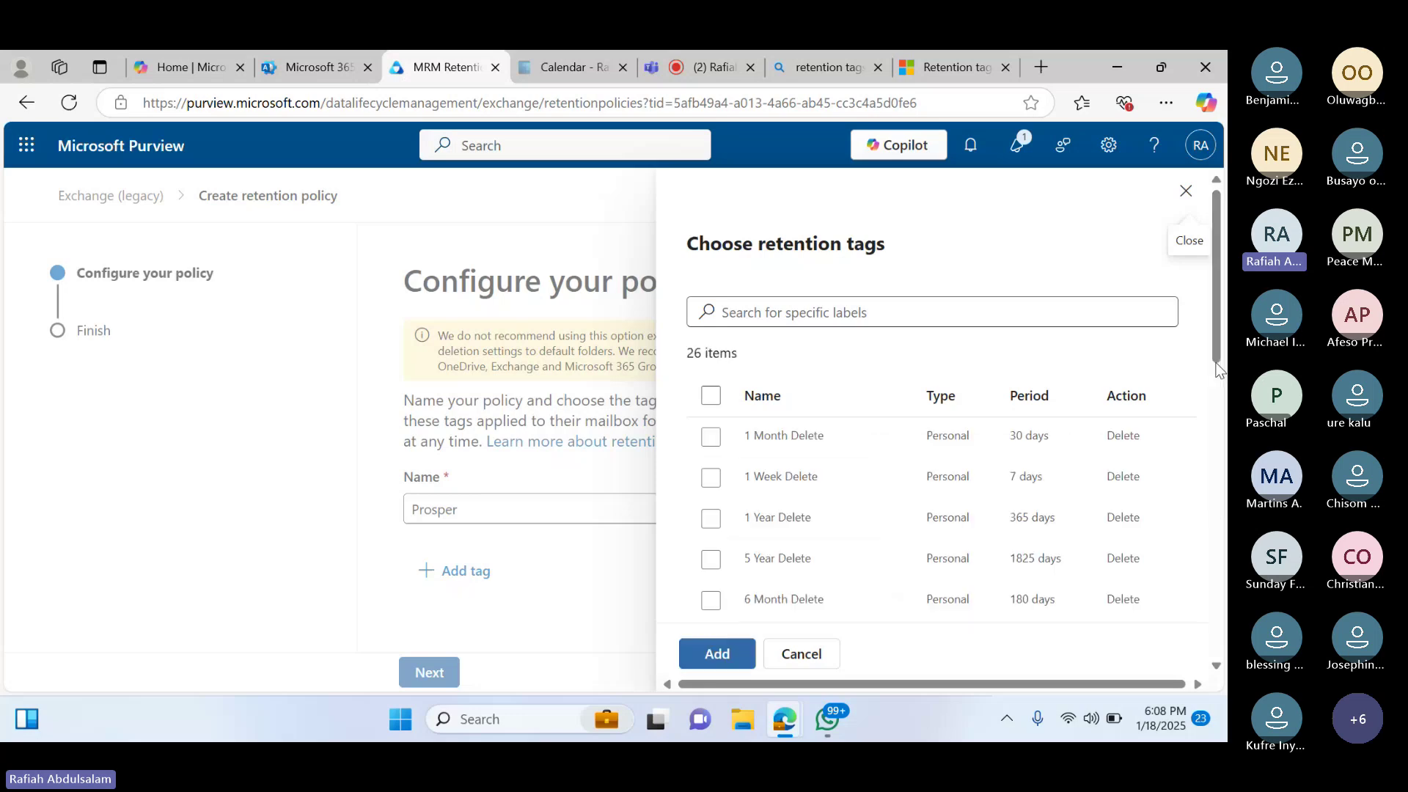
scroll(1216, 344, down, 1)
drag(1216, 340, 1207, 462)
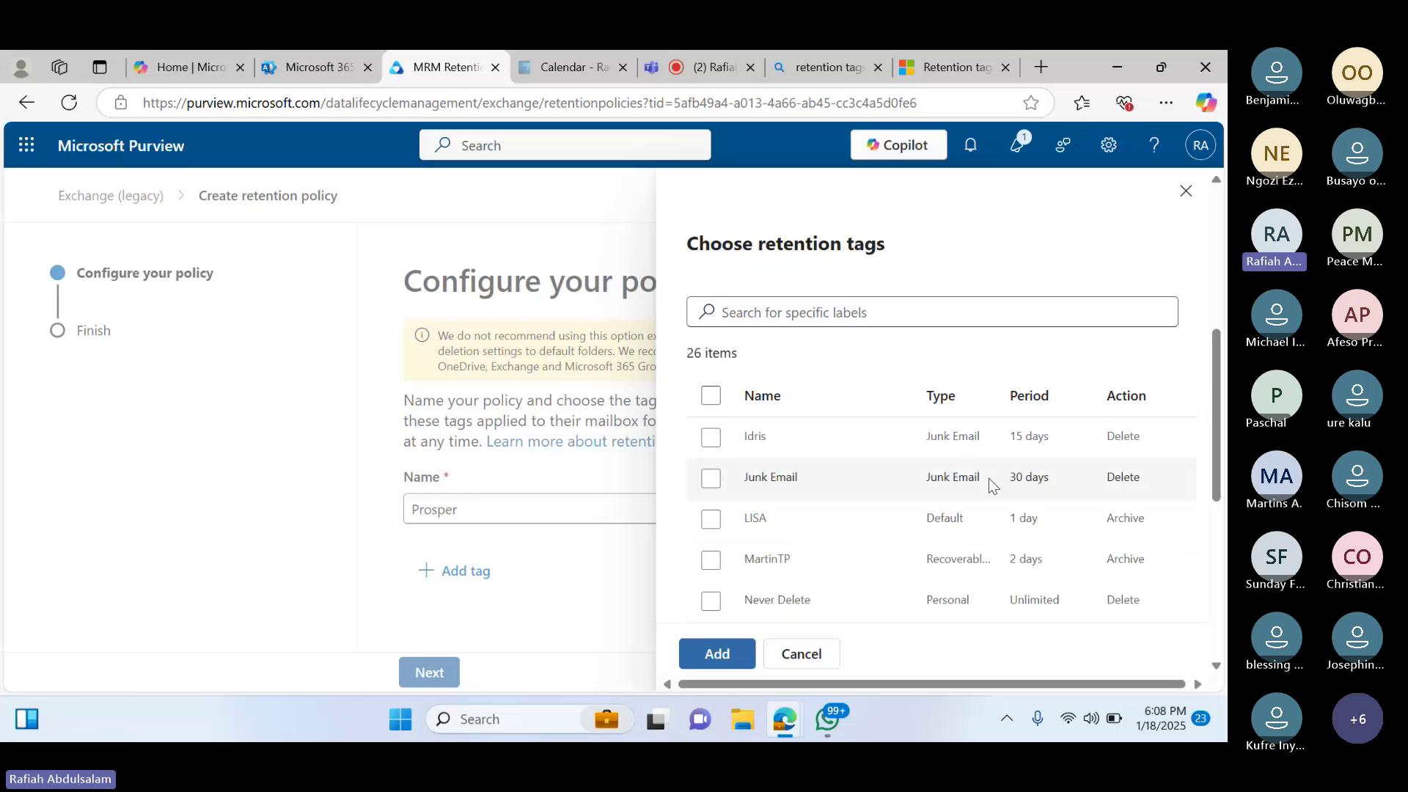
scroll(989, 478, down, 2)
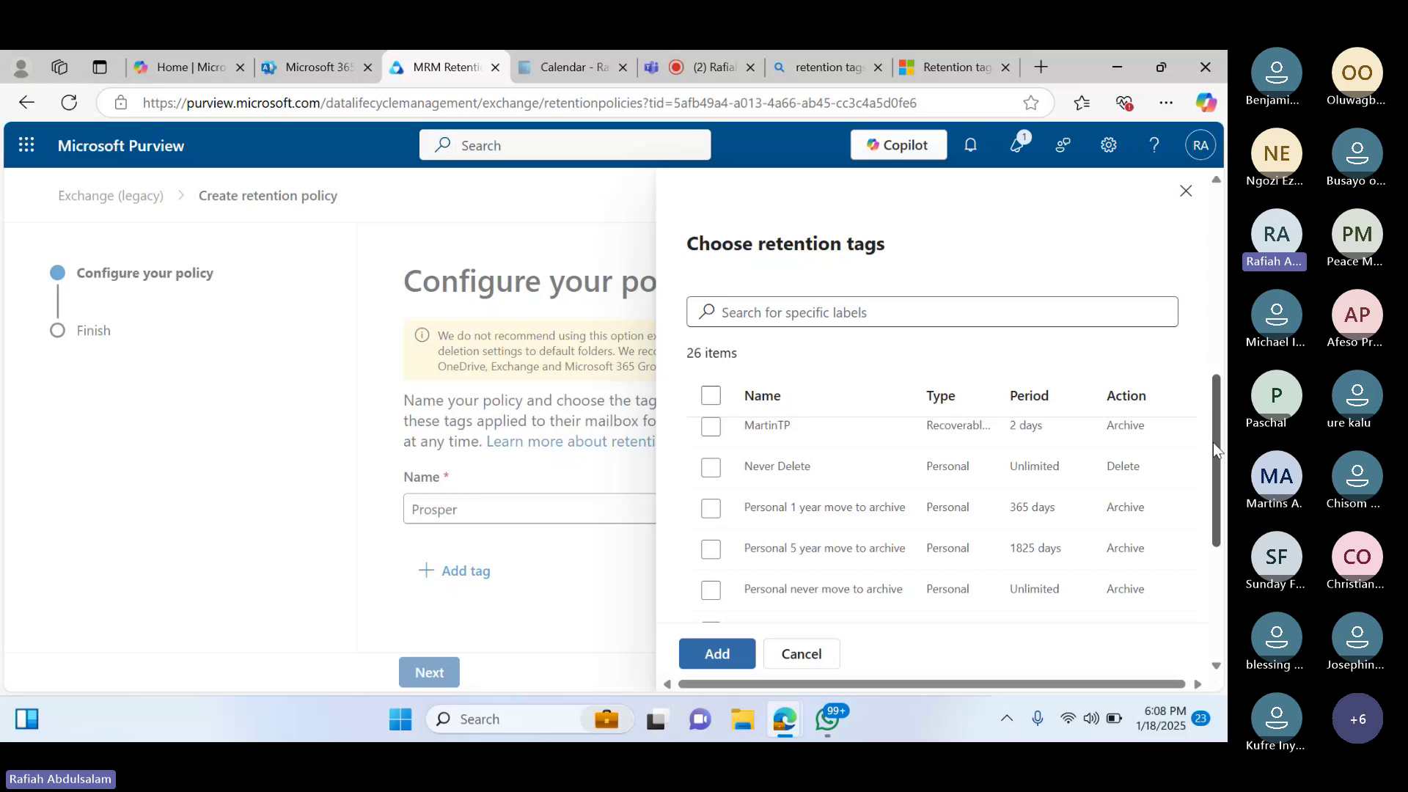
scroll(861, 511, down, 2)
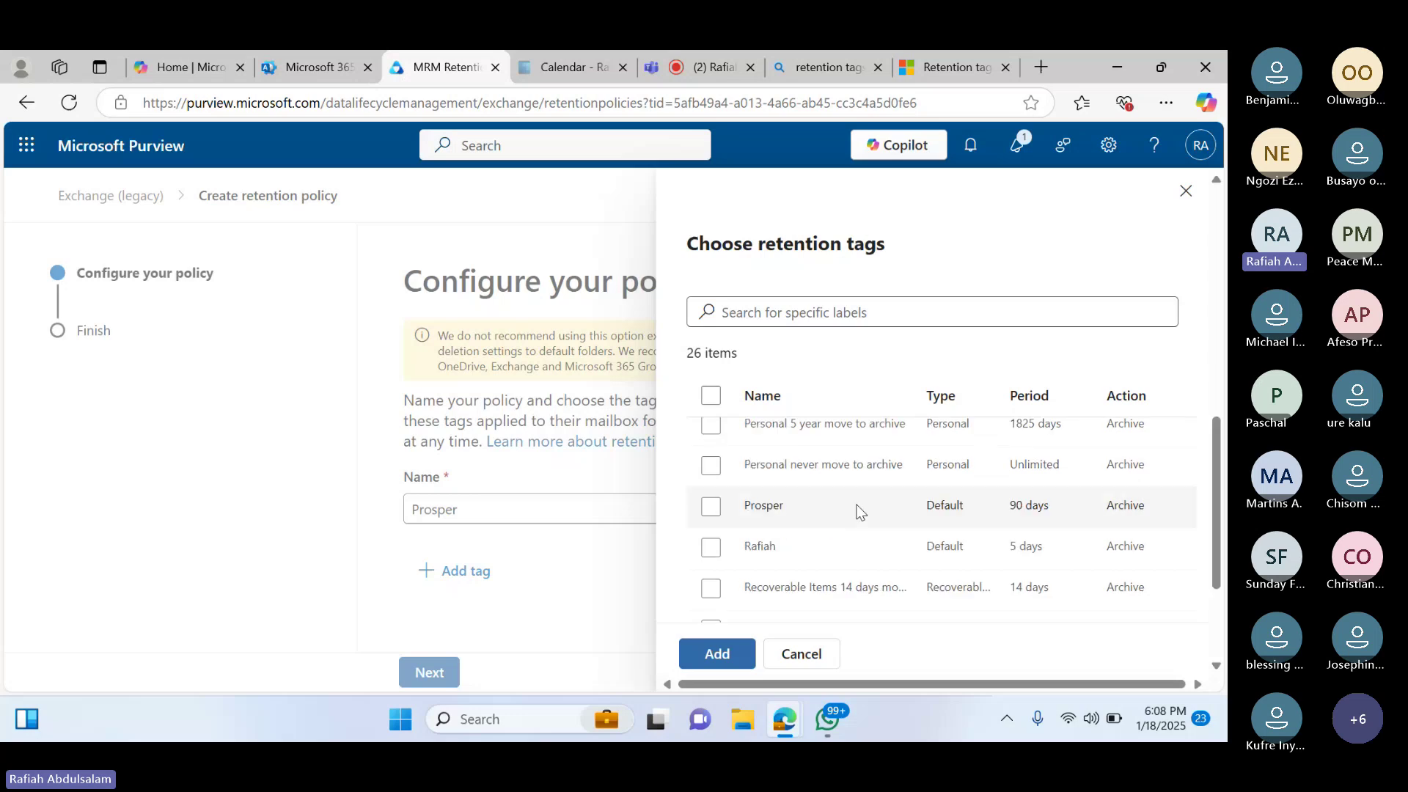
click(710, 509)
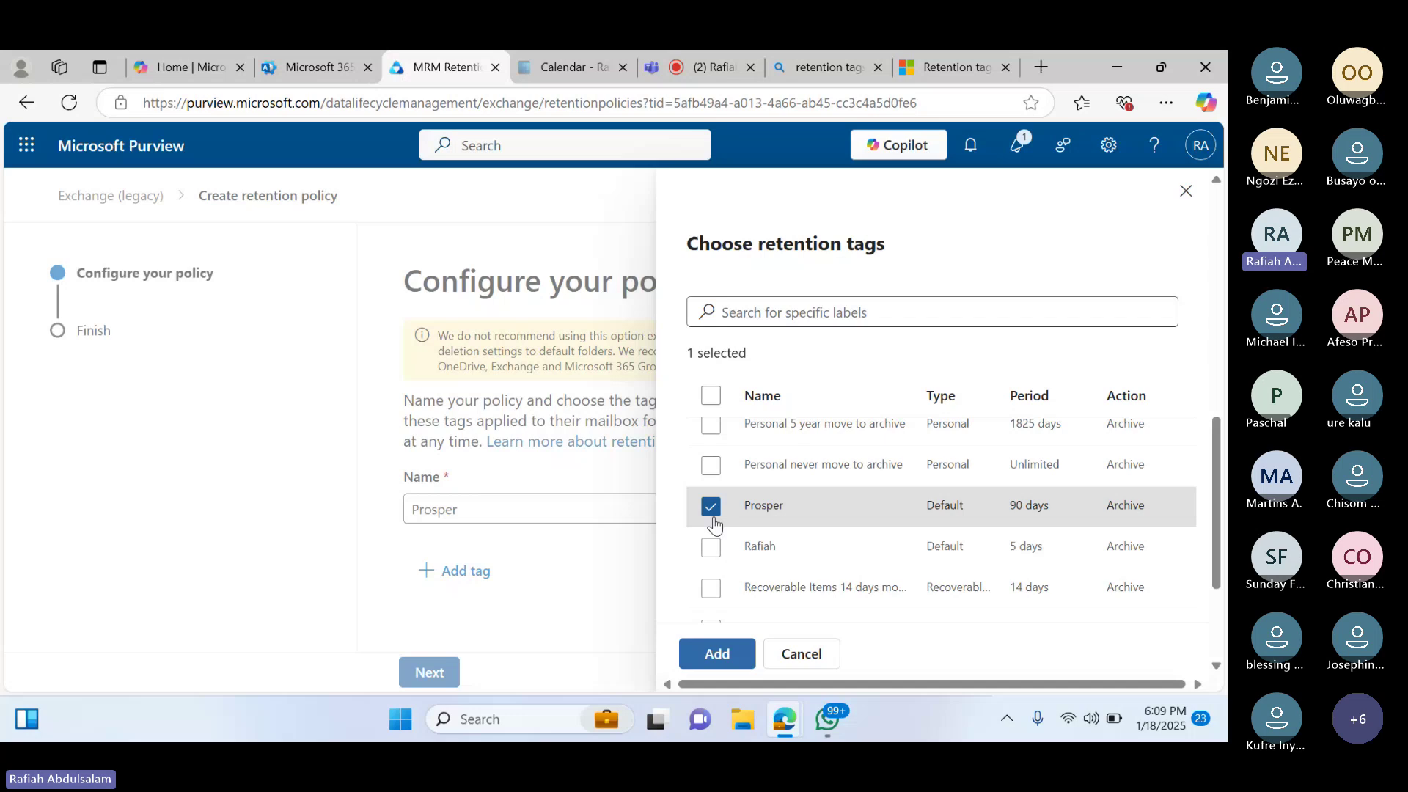
click(723, 652)
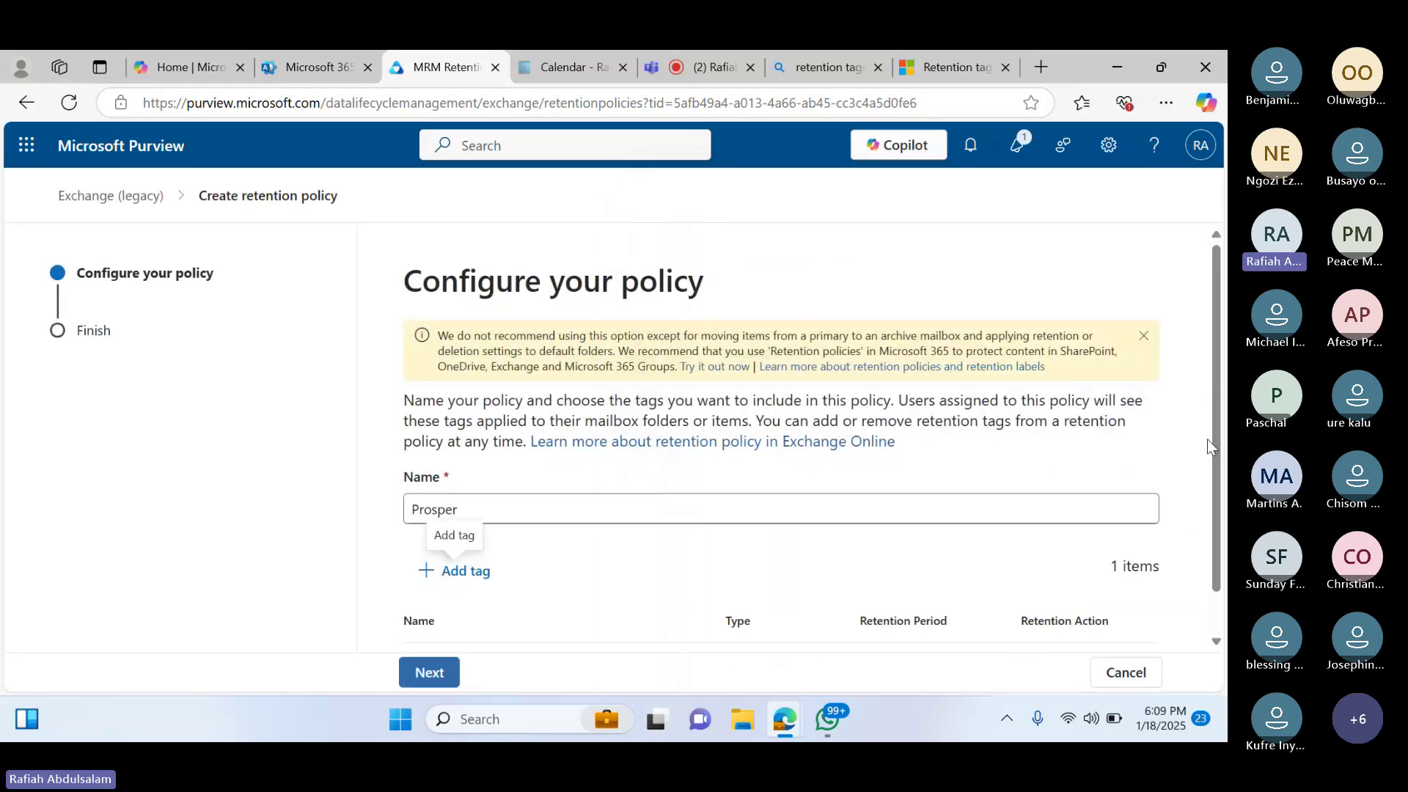
Submit the new retention policy with its single tag and return to the MRM Retention policies list
scroll(1207, 438, down, 2)
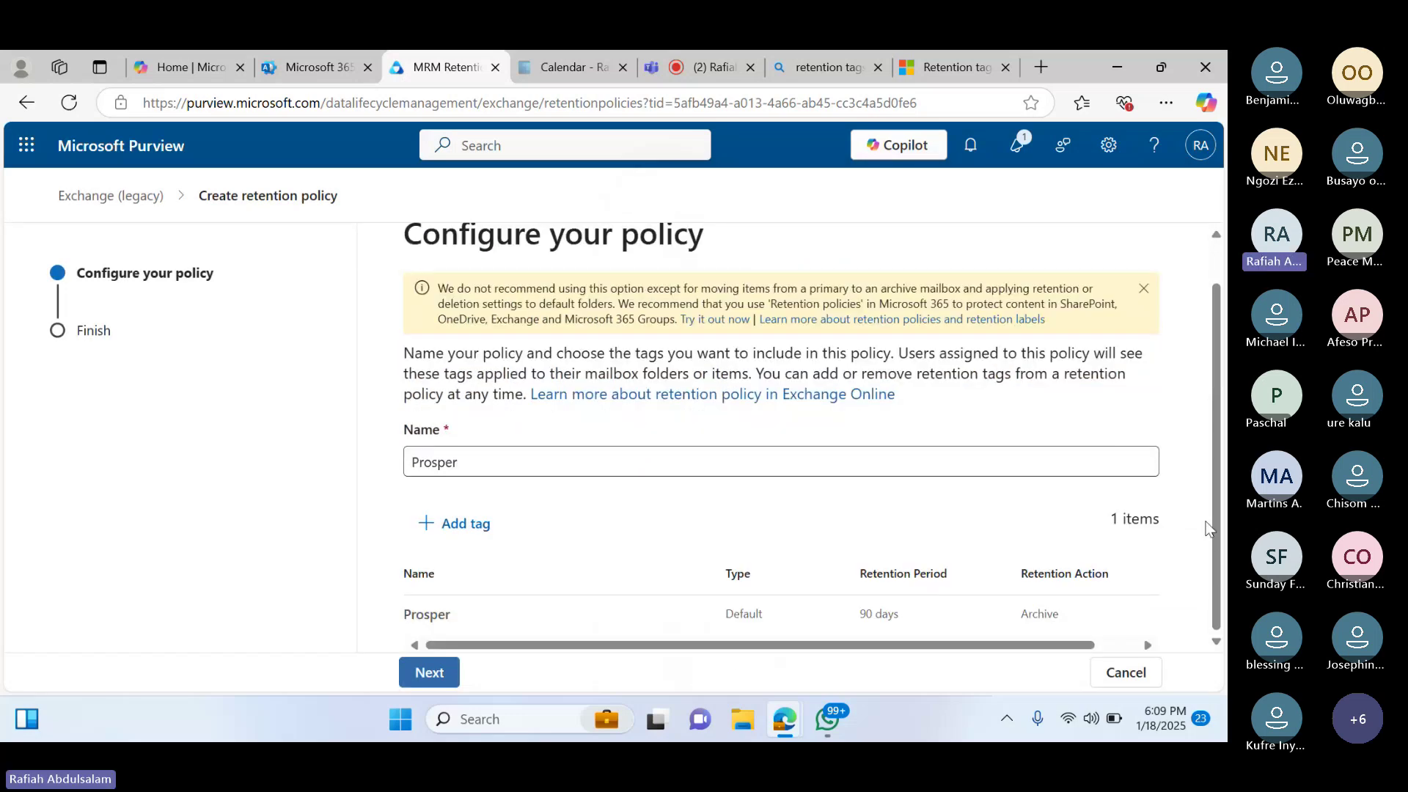
click(431, 678)
click(522, 674)
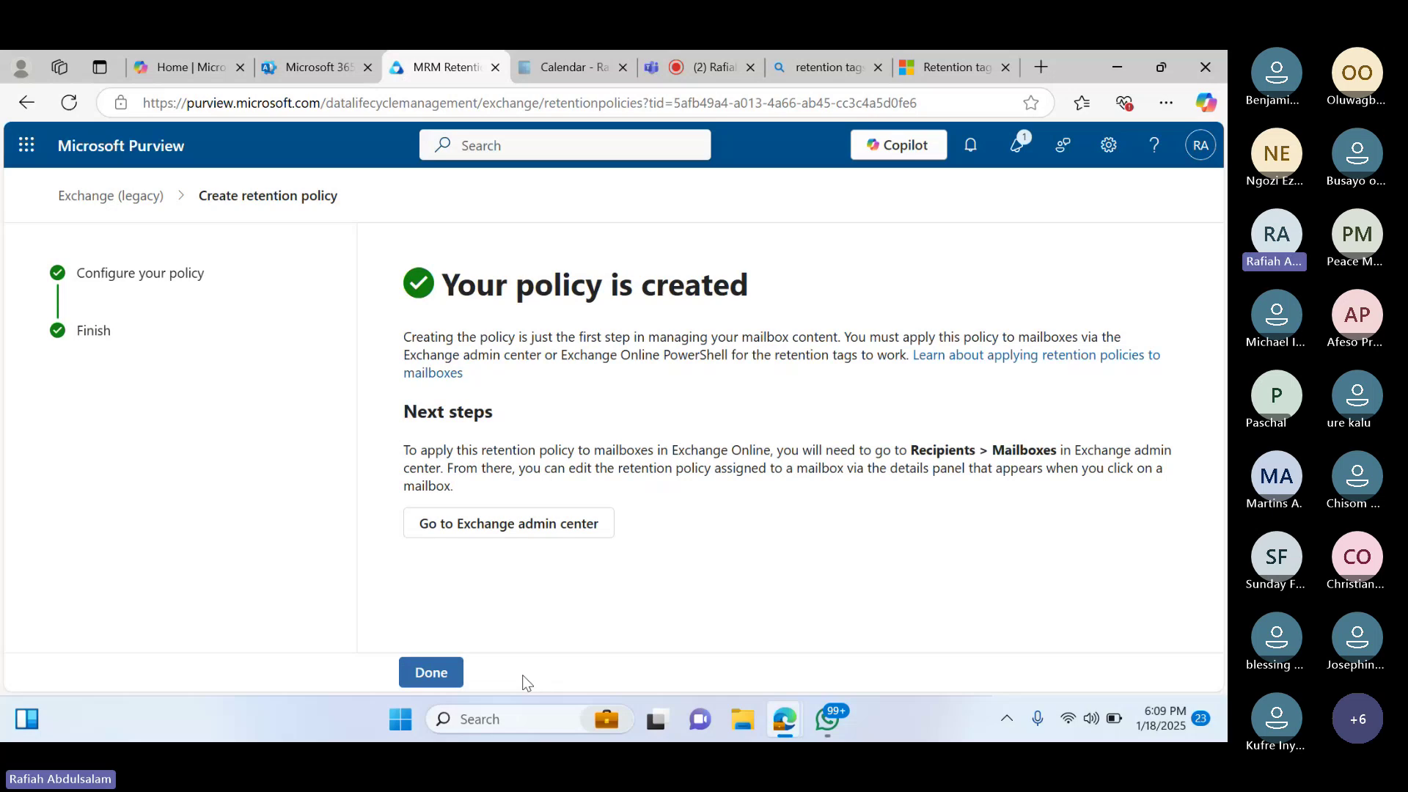
click(431, 673)
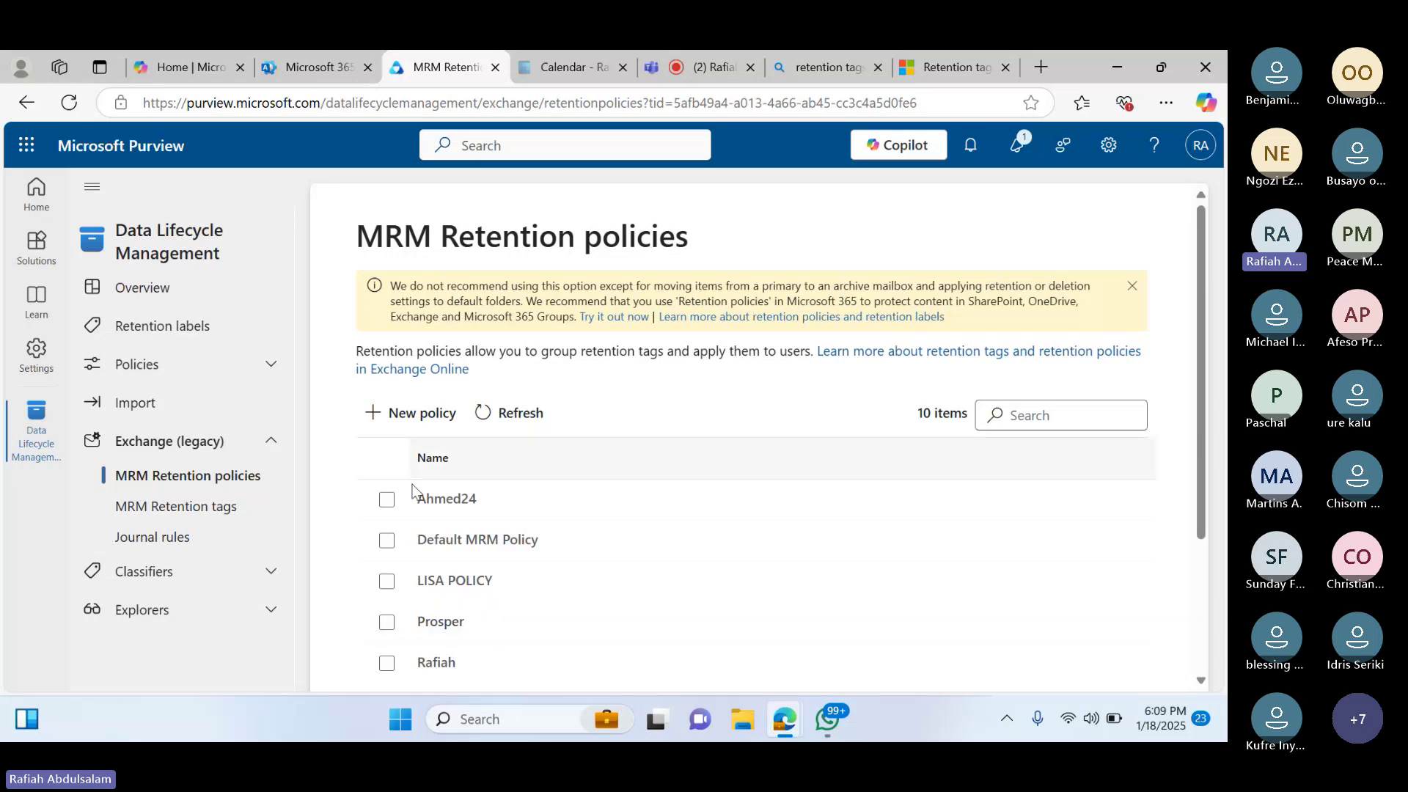
Check which retention tags the newly created policy contains and open the policy for editing
click(434, 622)
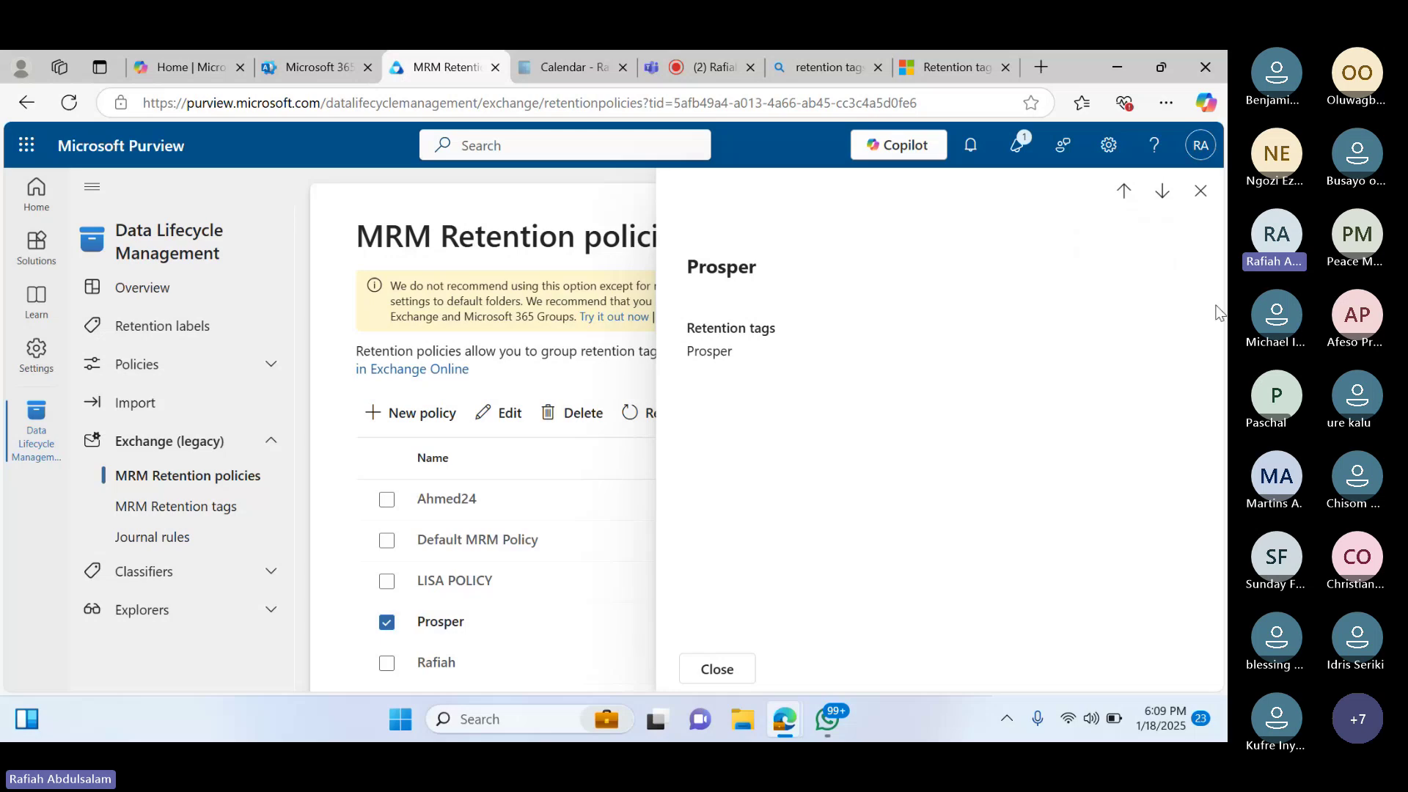
click(583, 630)
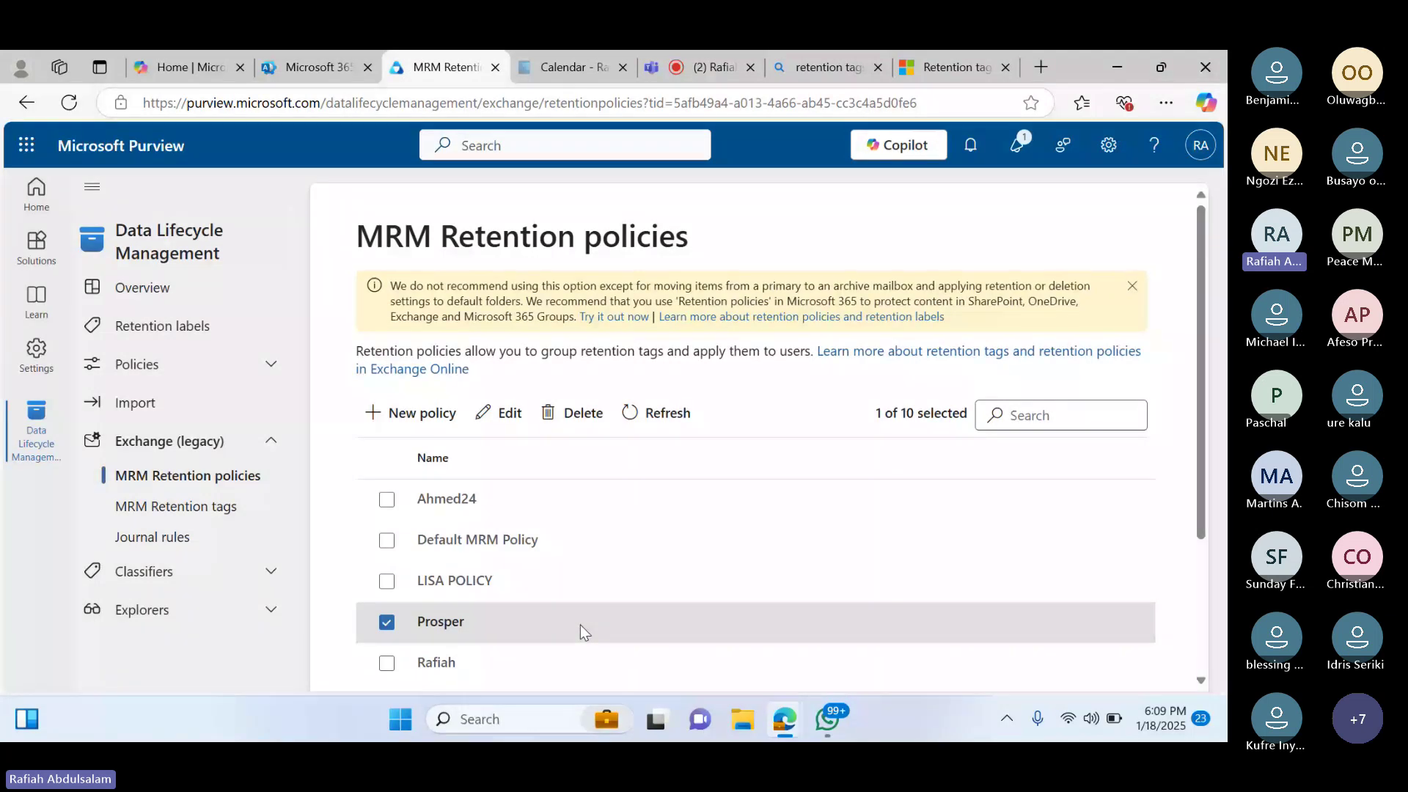
click(490, 416)
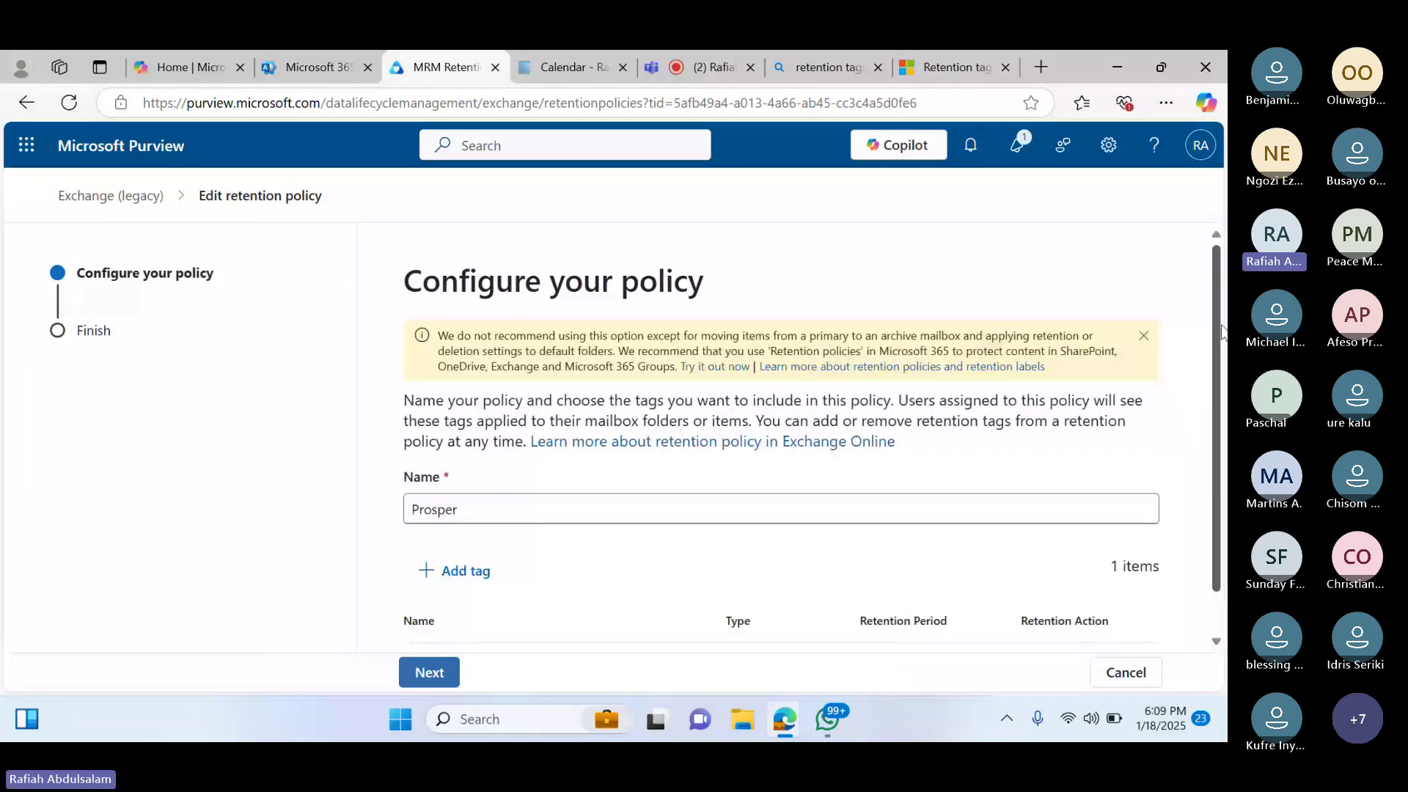
scroll(729, 603, down, 1)
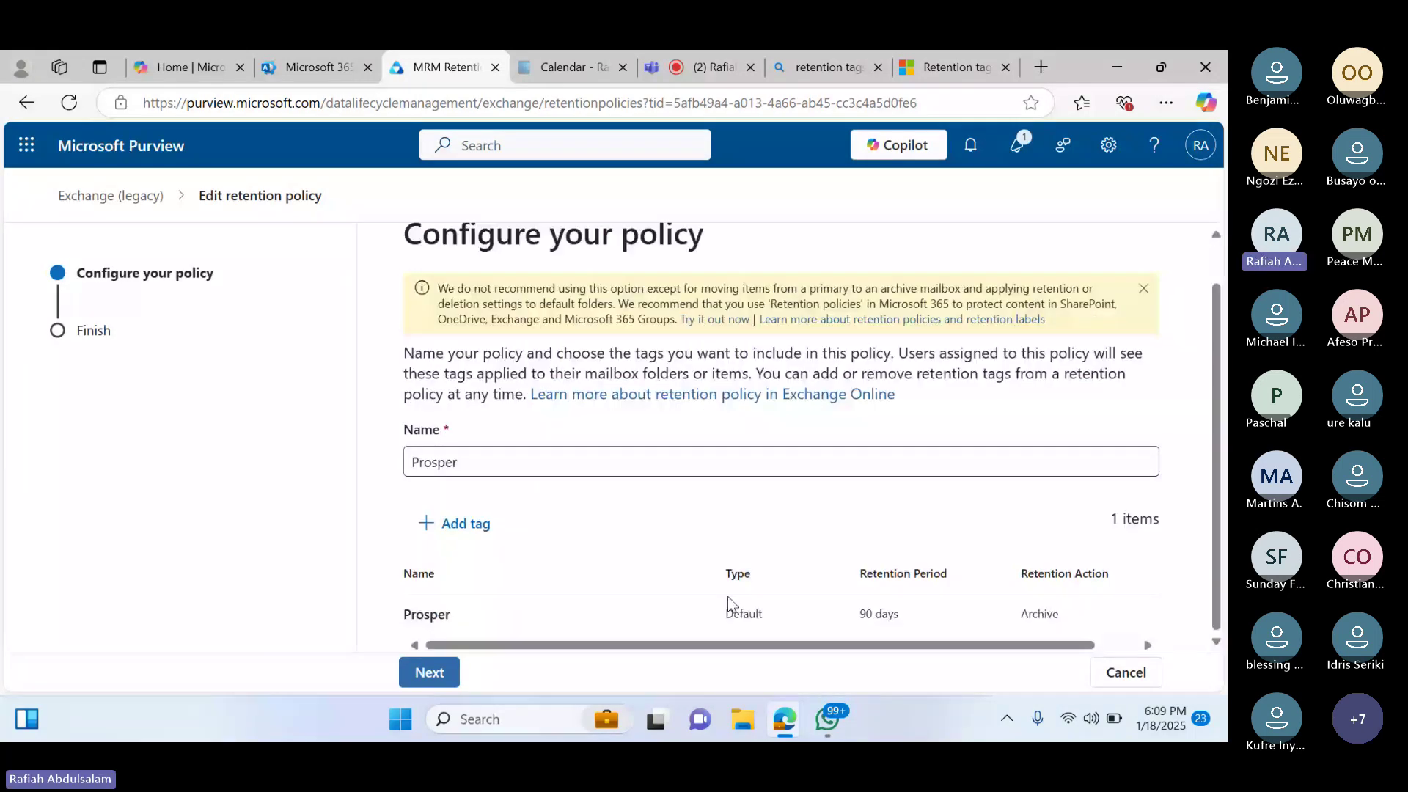
Add the 15-day Junk Email tag with the Delete action to the policy alongside its existing tag
click(459, 536)
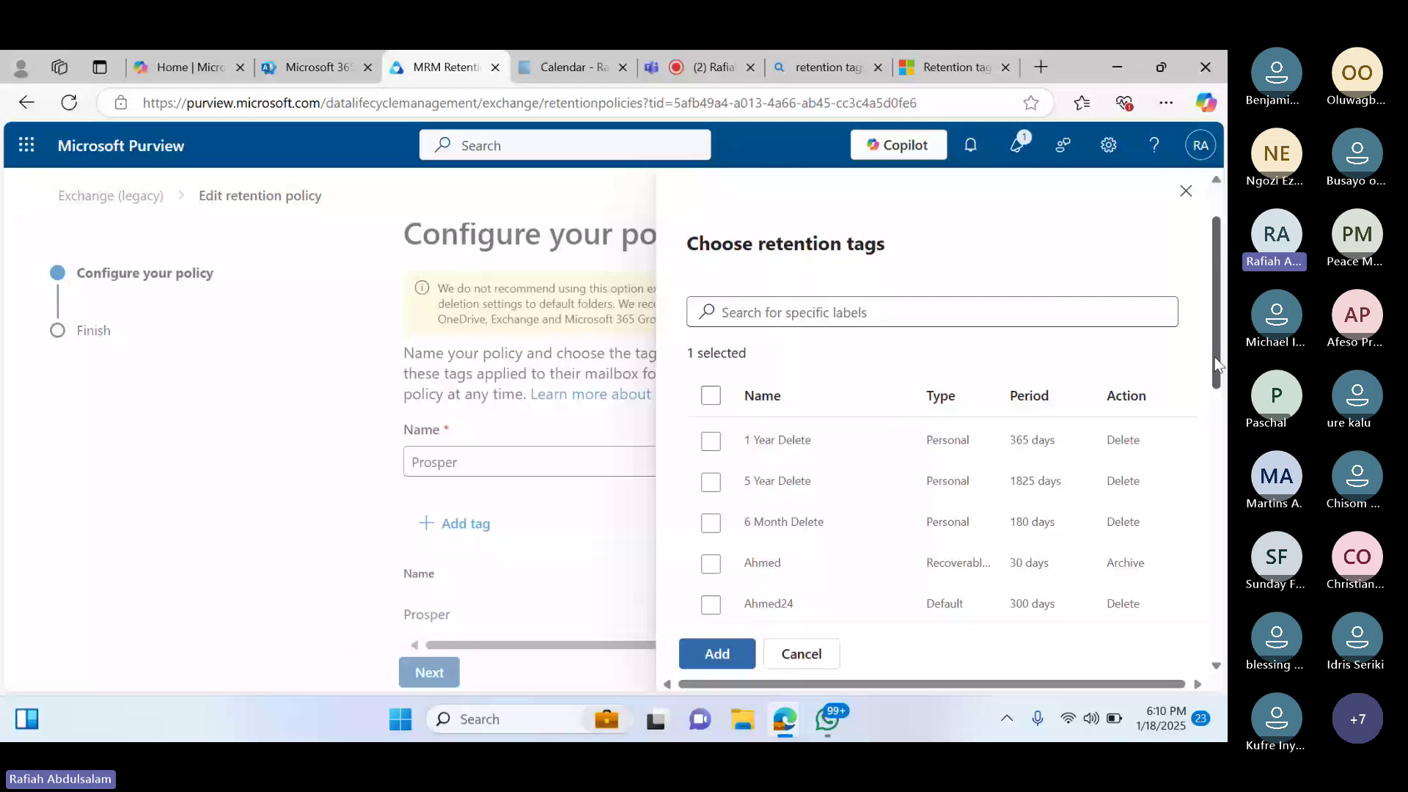
drag(1217, 366, 1217, 470)
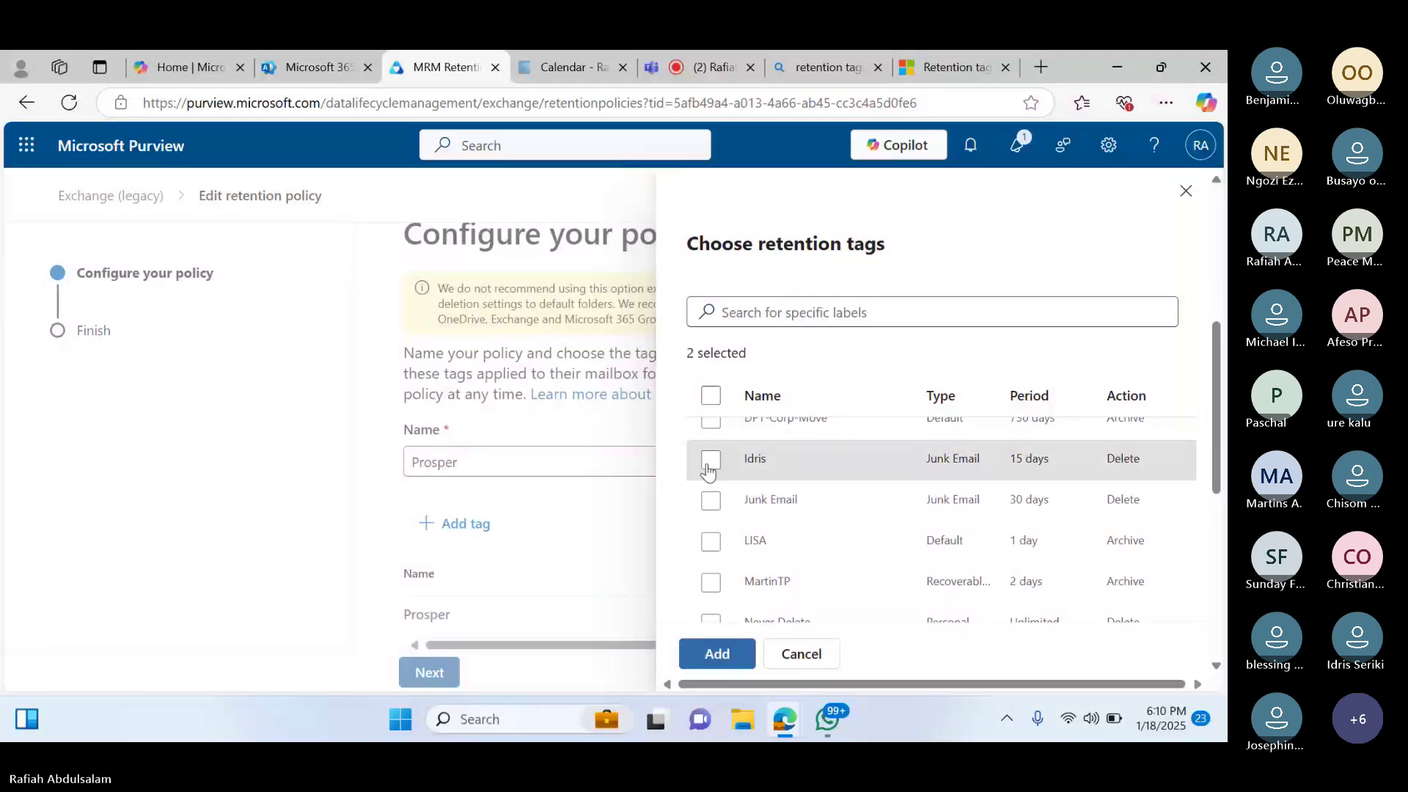
click(712, 461)
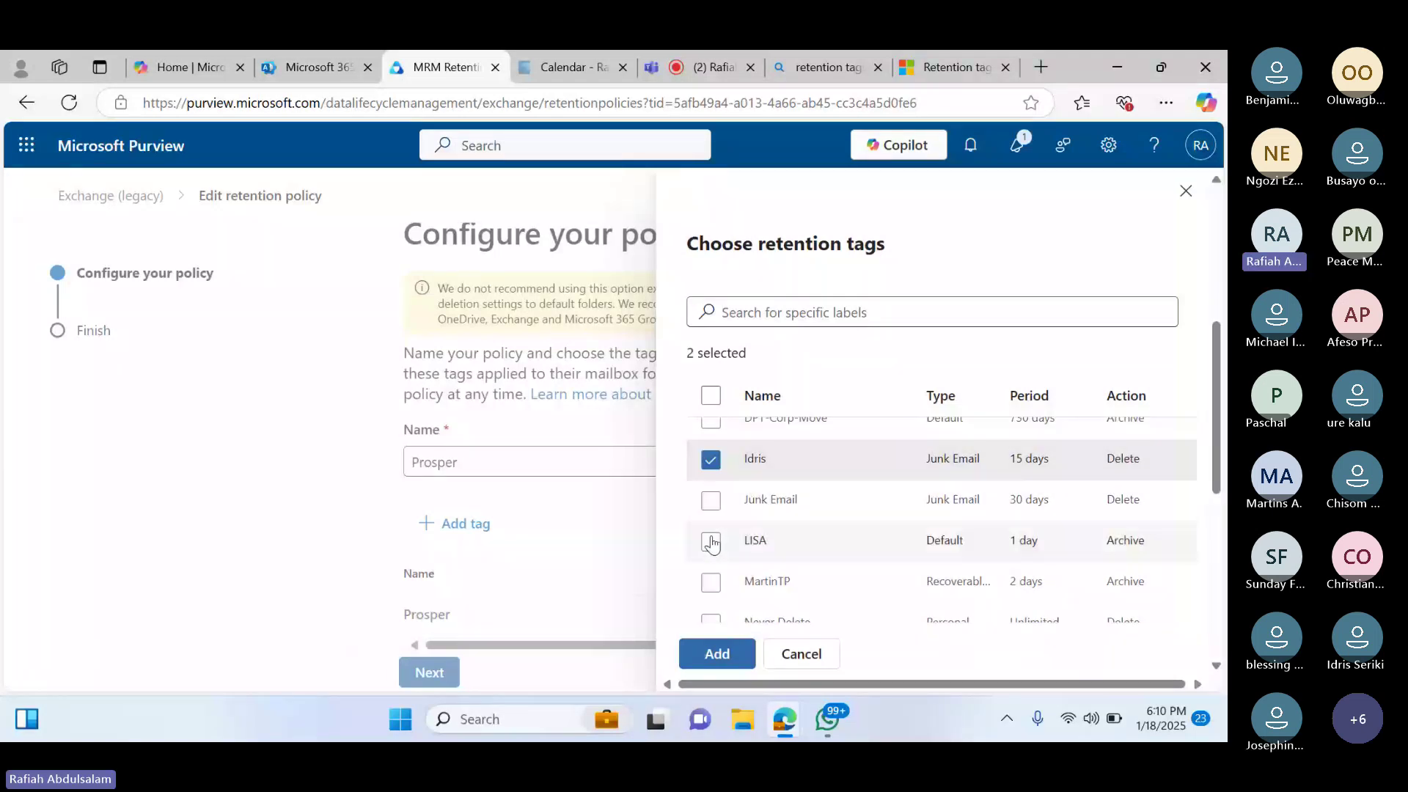
click(711, 544)
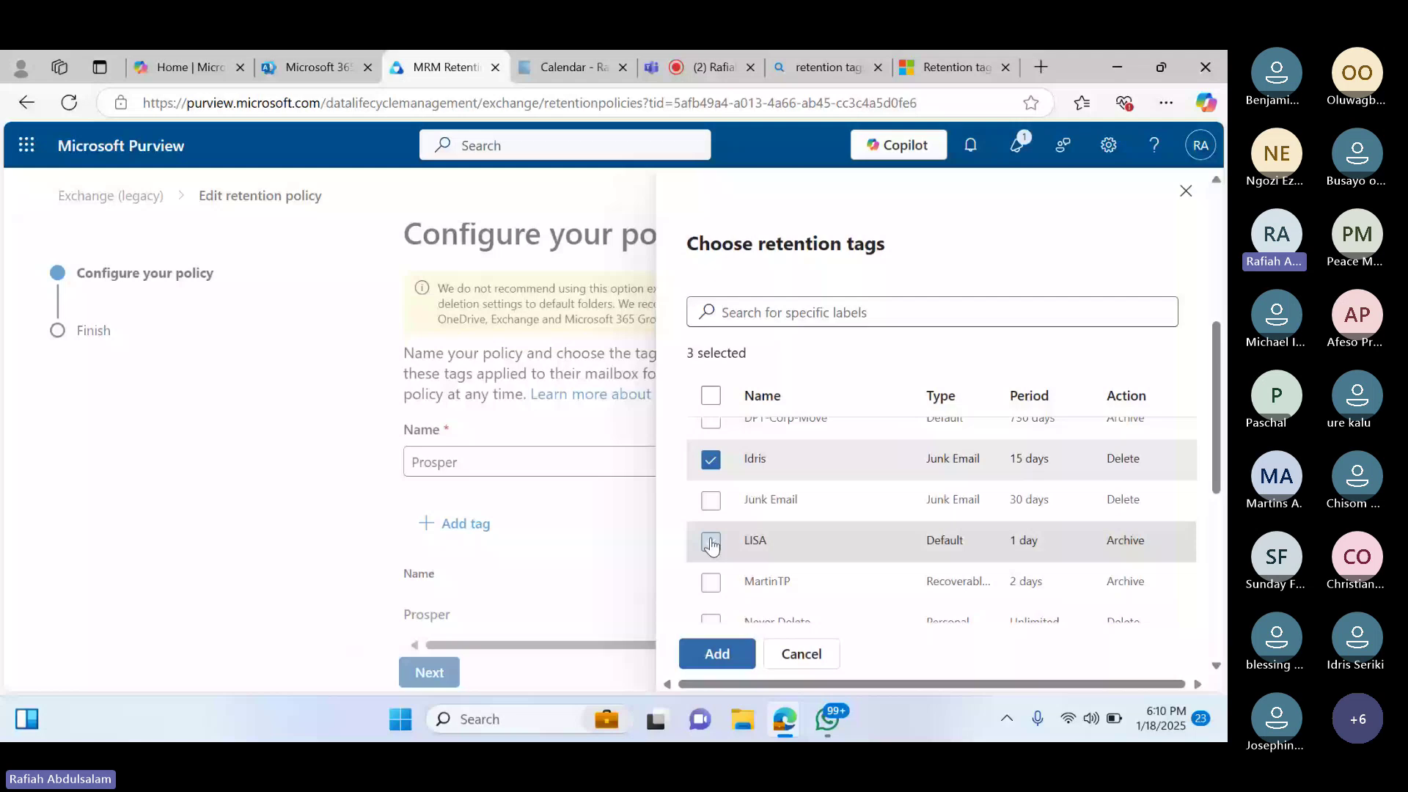
click(709, 544)
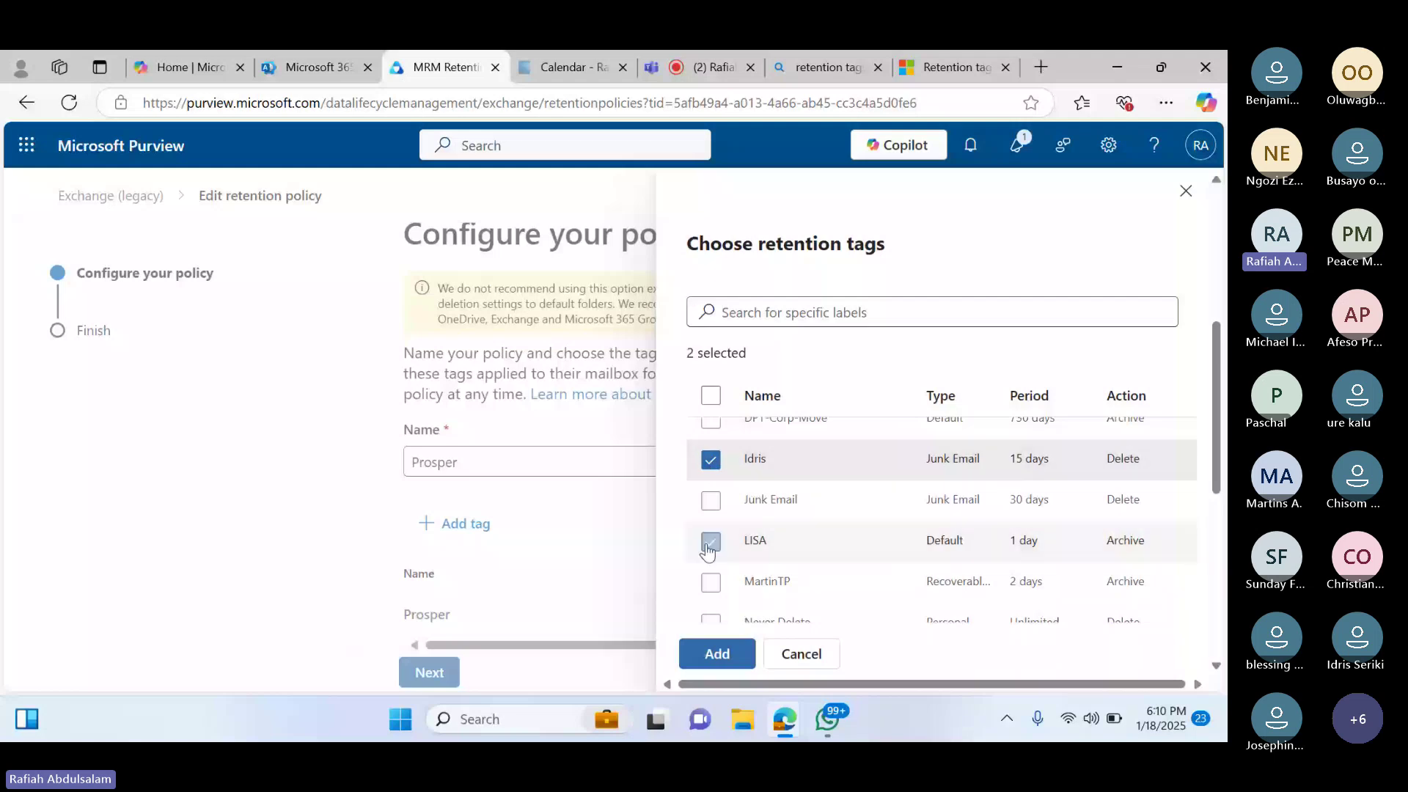
click(717, 653)
Submit the edited retention policy and return to the MRM Retention policies list
click(429, 672)
click(512, 673)
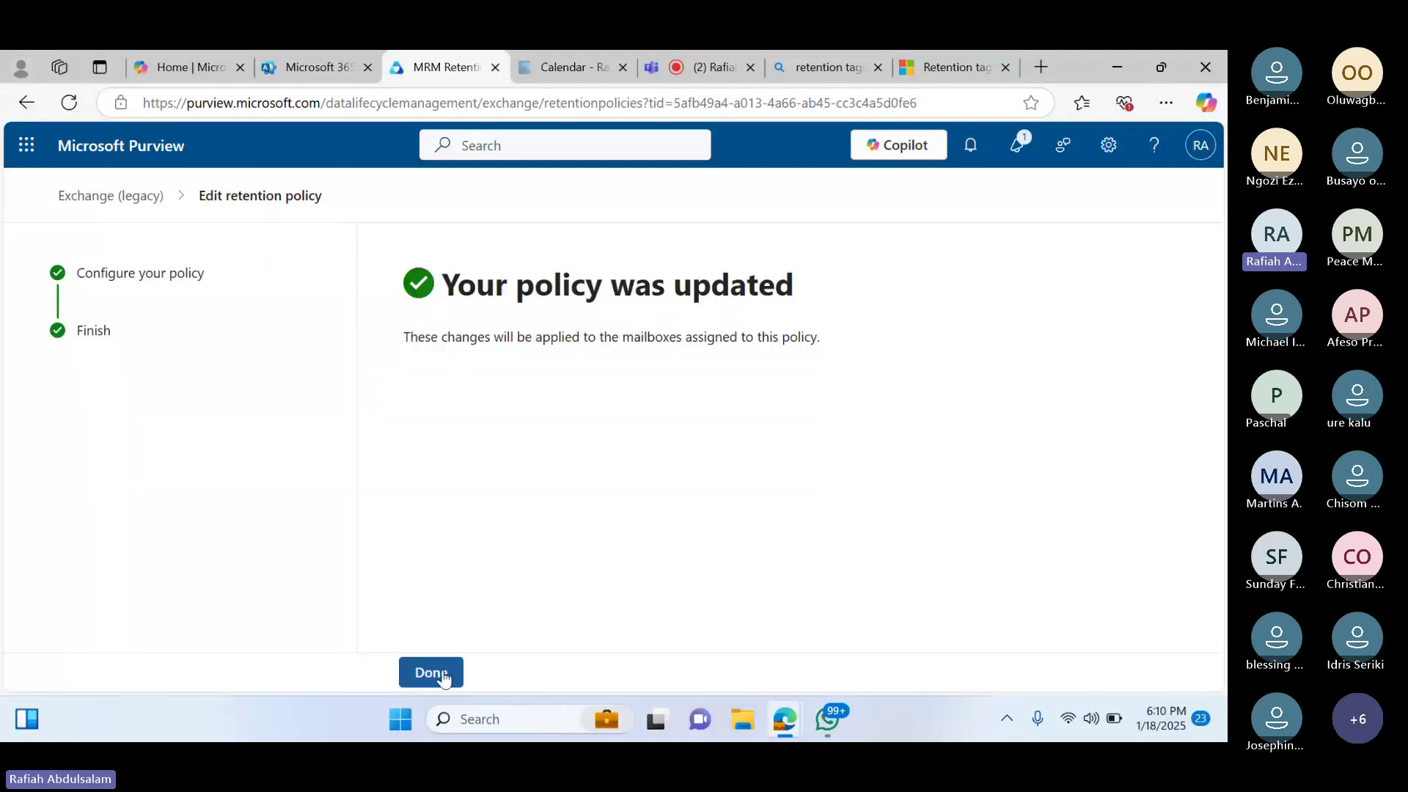
click(431, 673)
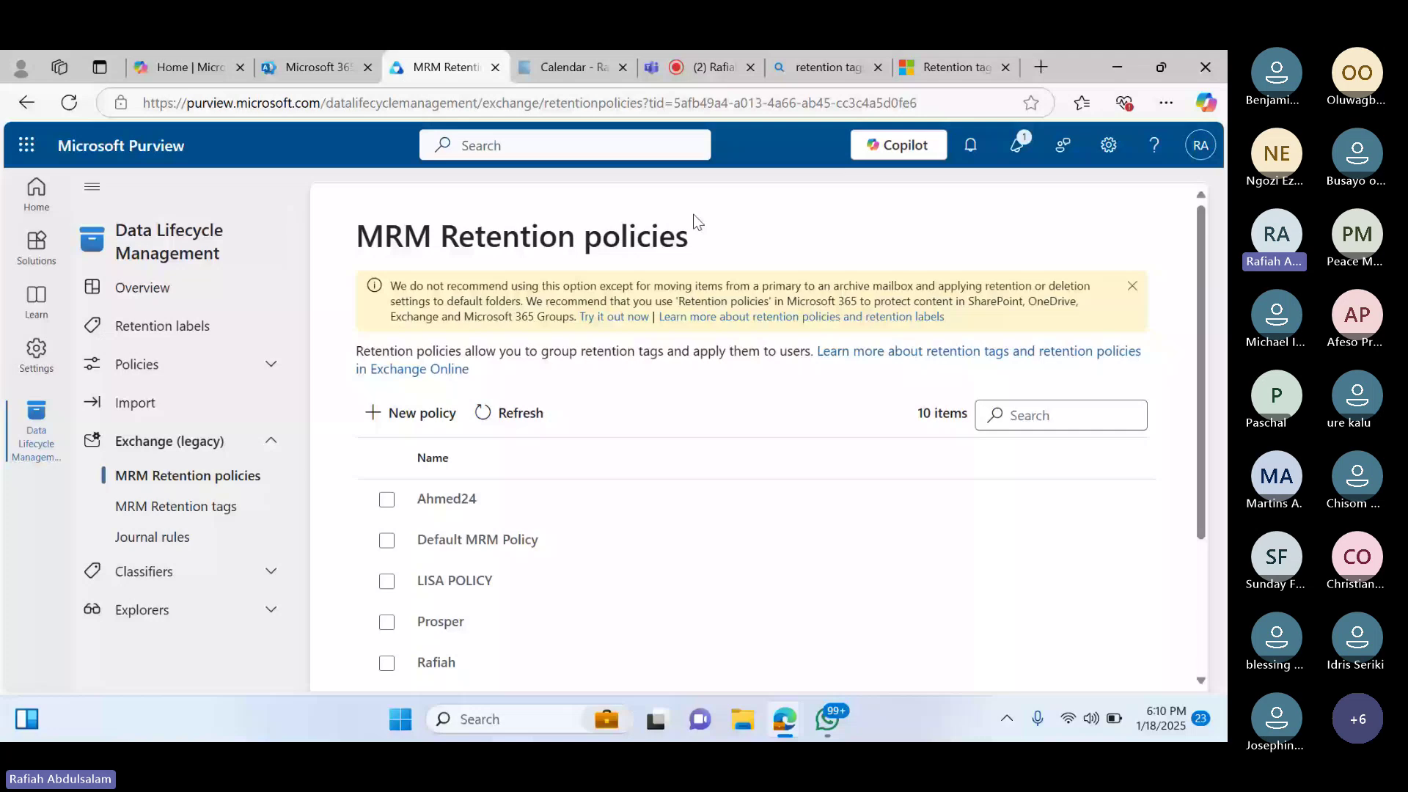
drag(1199, 265, 1197, 265)
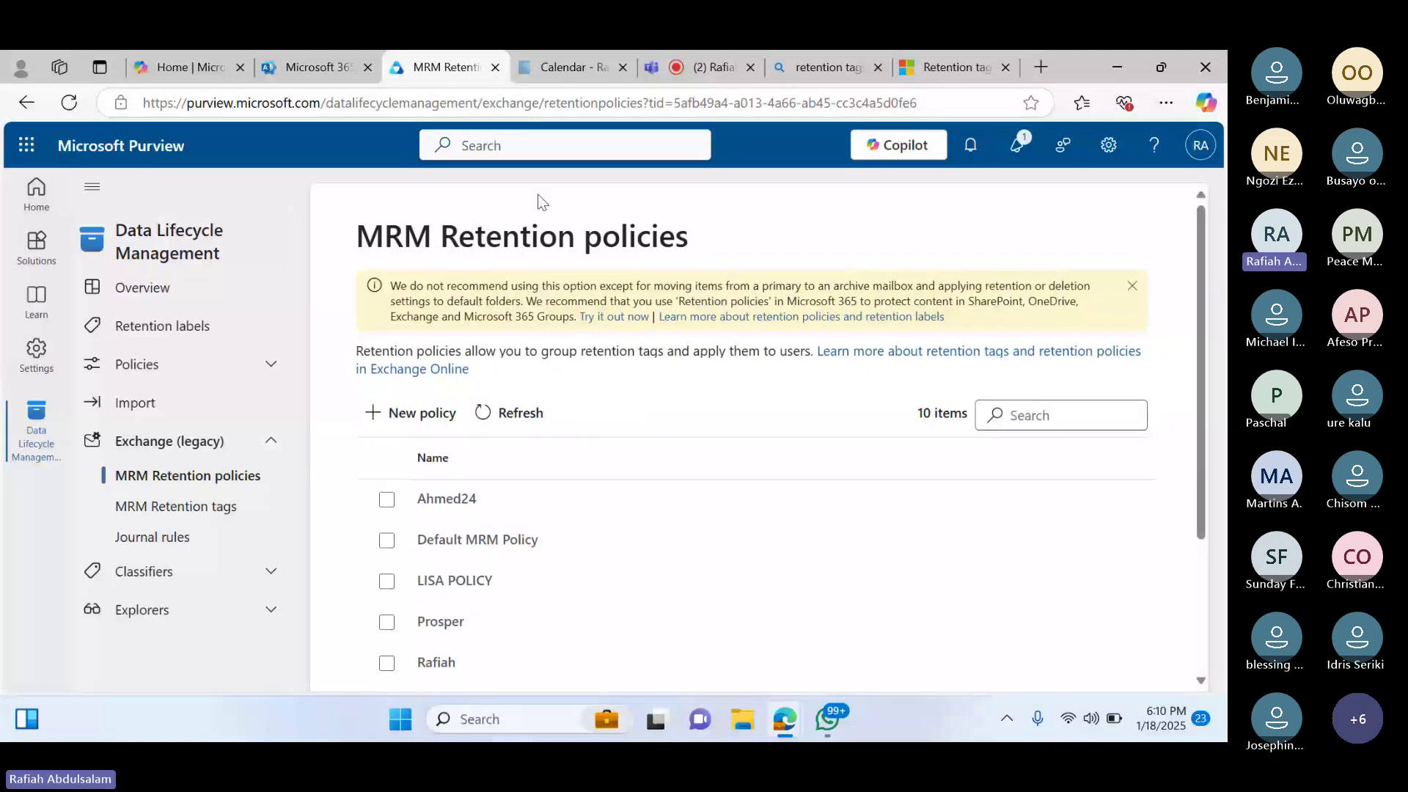
Switch to the Microsoft 365 admin center and open the Exchange admin center, signing in with the administrator account
click(316, 66)
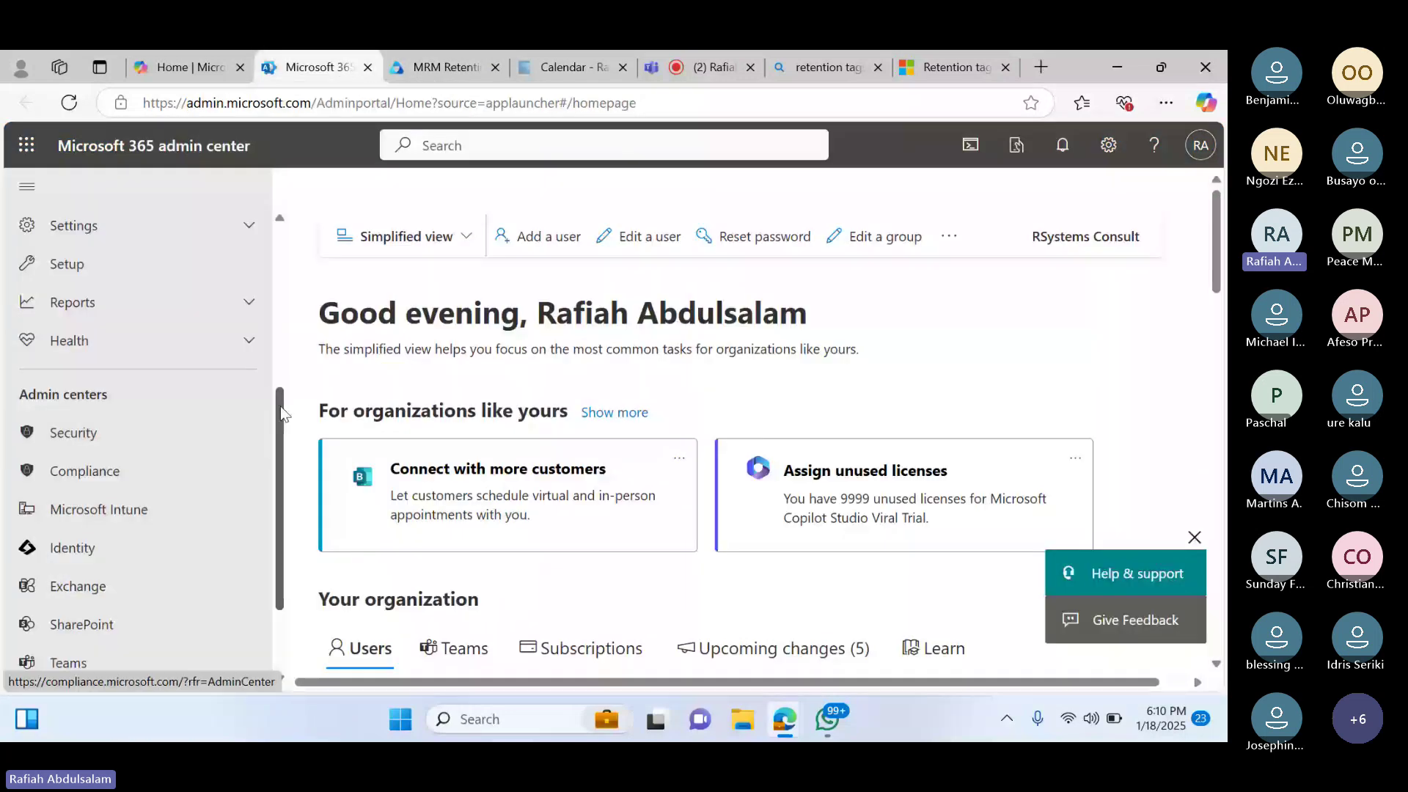
mouse_move(281, 412)
mouse_down()
mouse_move(277, 480)
mouse_move(270, 408)
mouse_up()
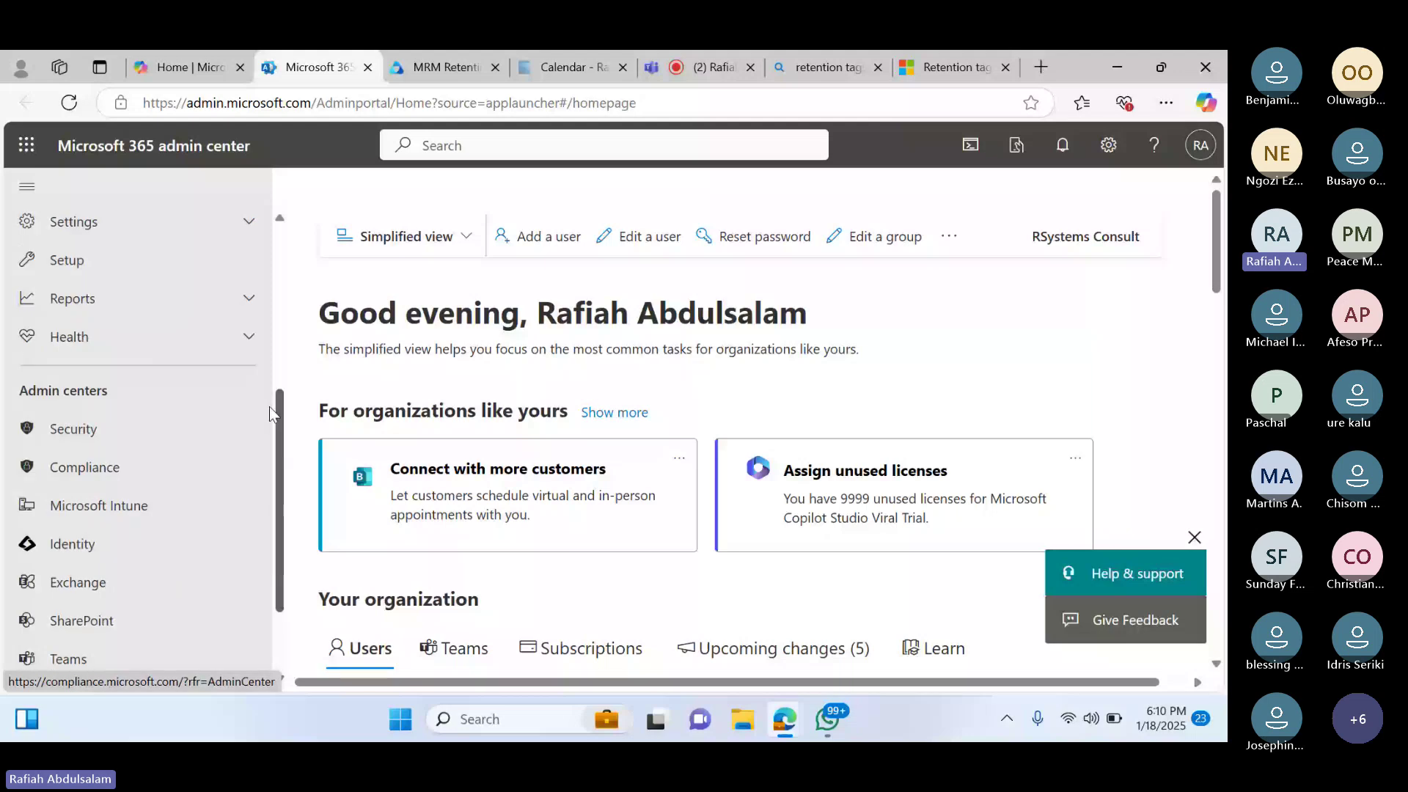
click(96, 468)
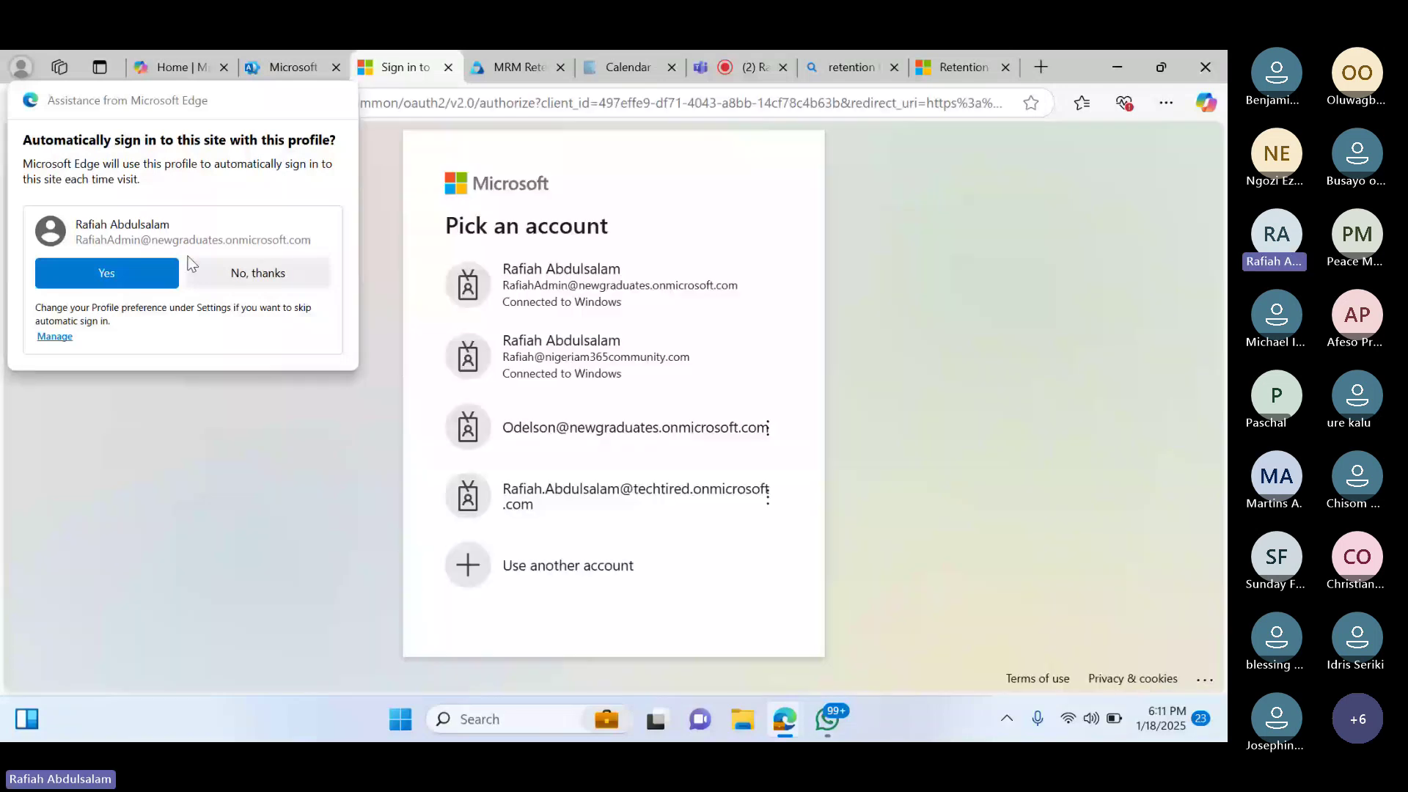
click(618, 299)
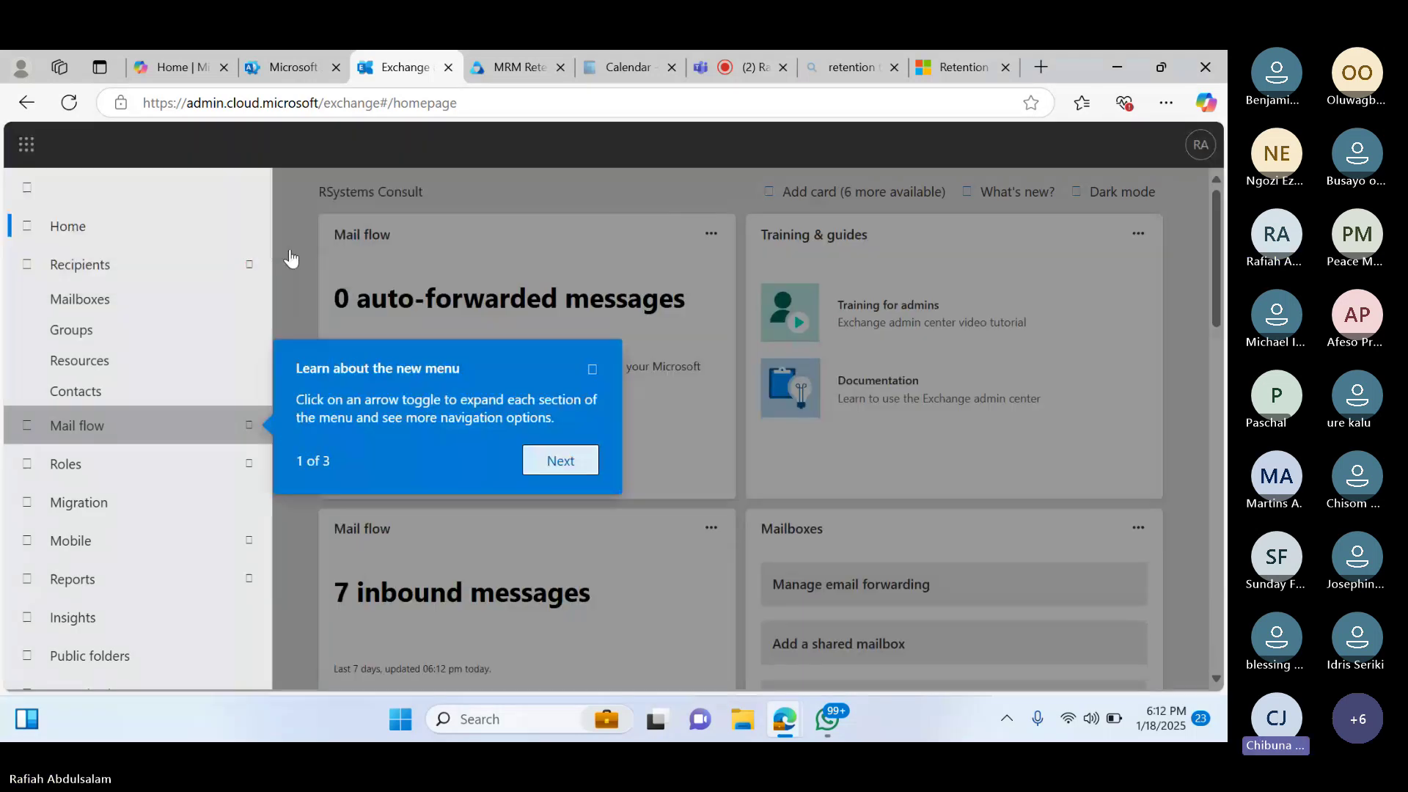
Go through the three-part introductory tour to its end and open the recipients' Mailboxes list
click(560, 461)
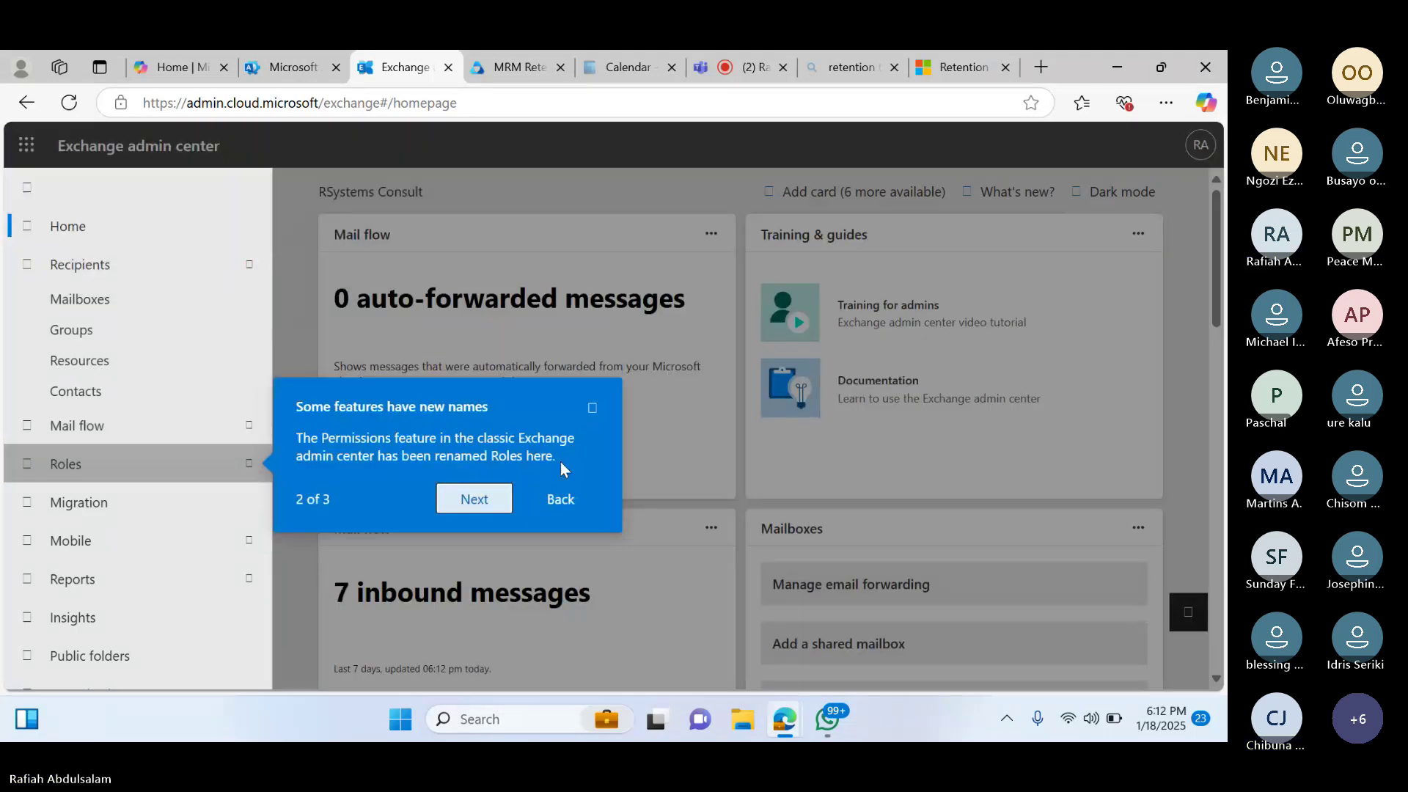
click(488, 497)
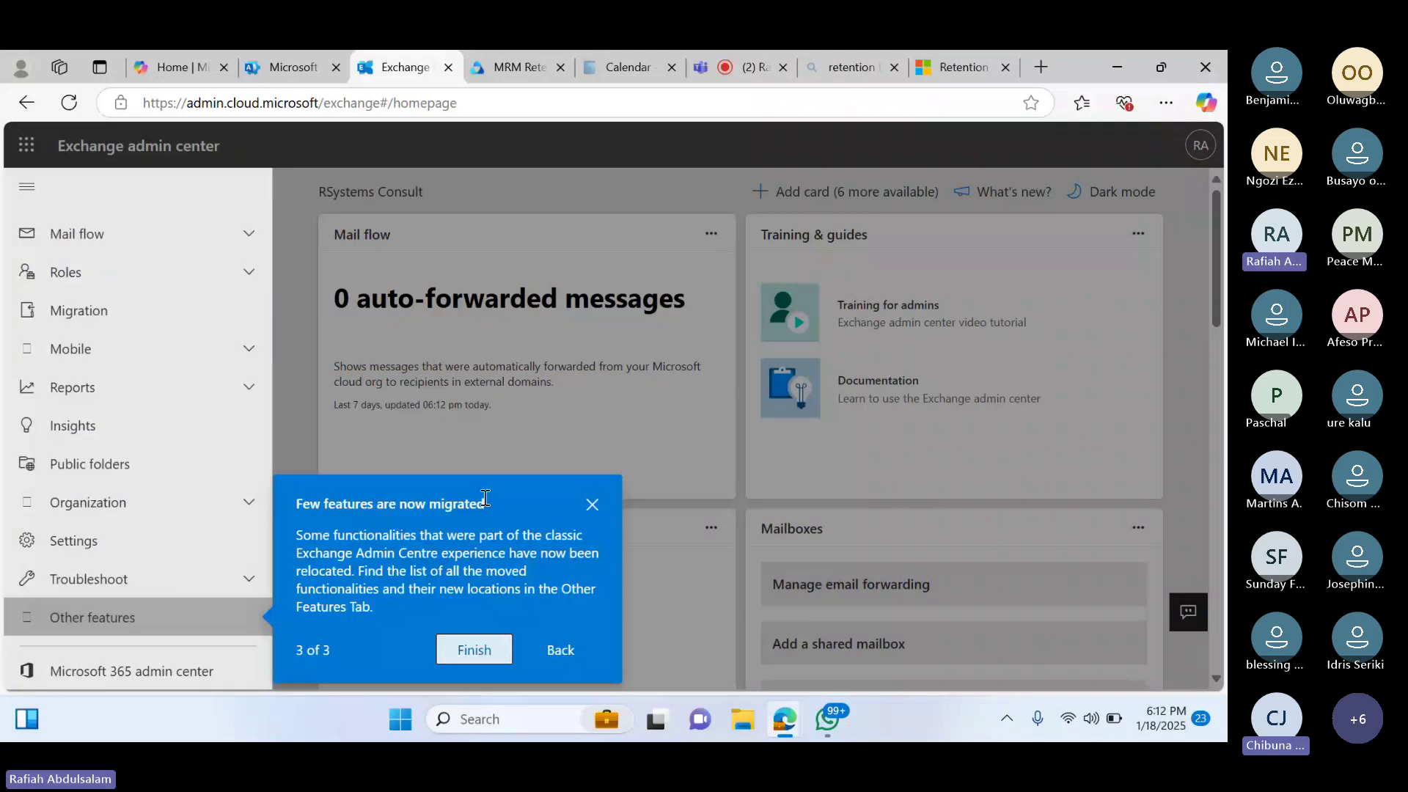
click(474, 650)
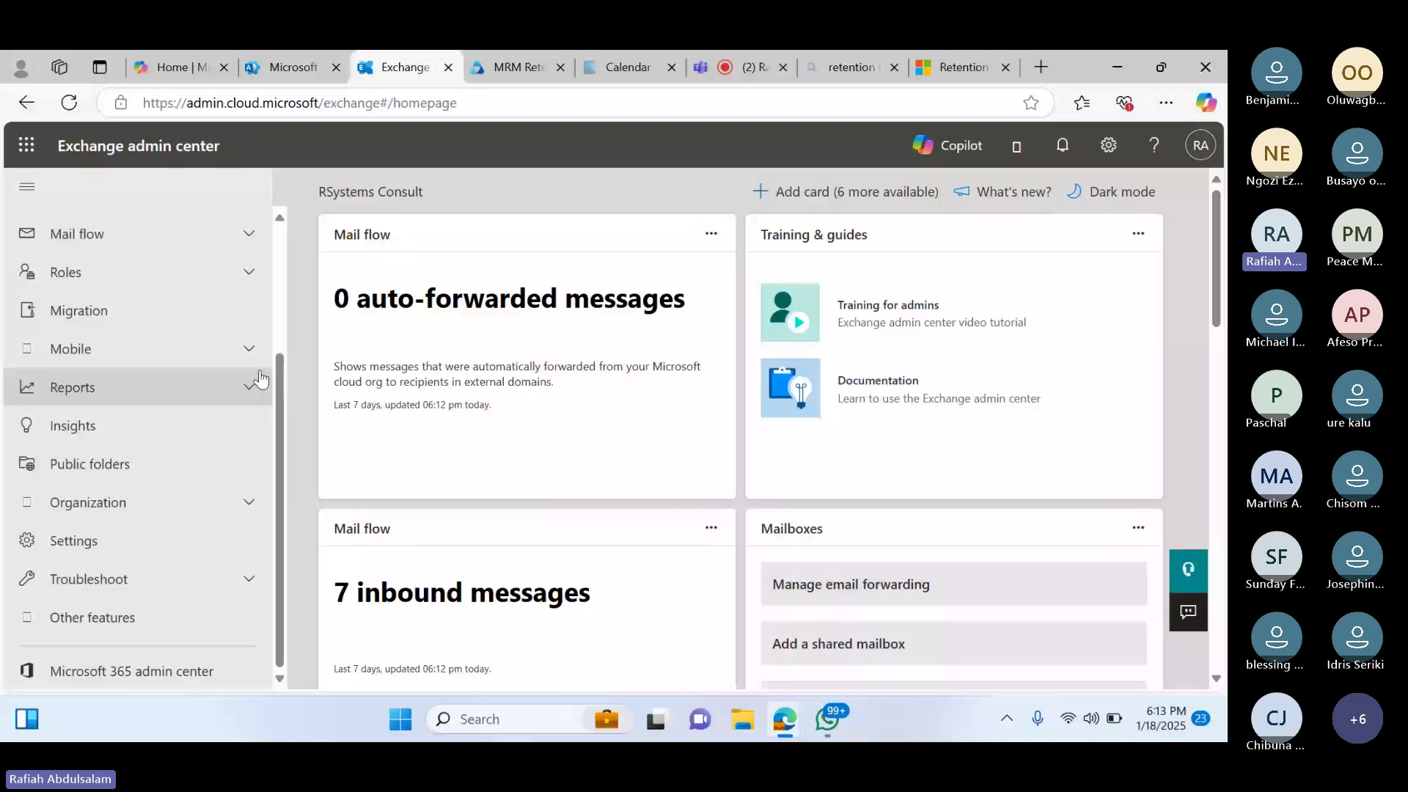
drag(280, 359, 281, 217)
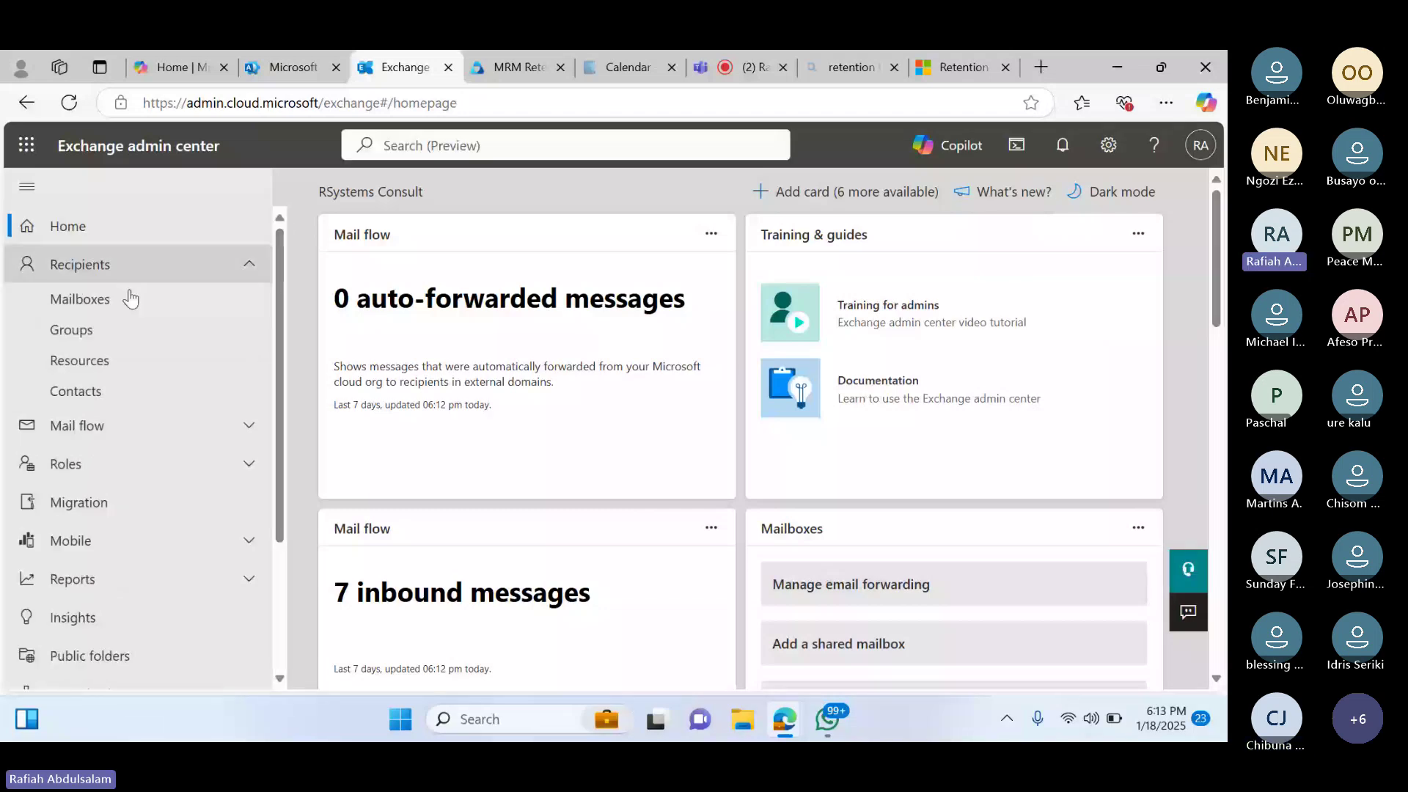
click(100, 307)
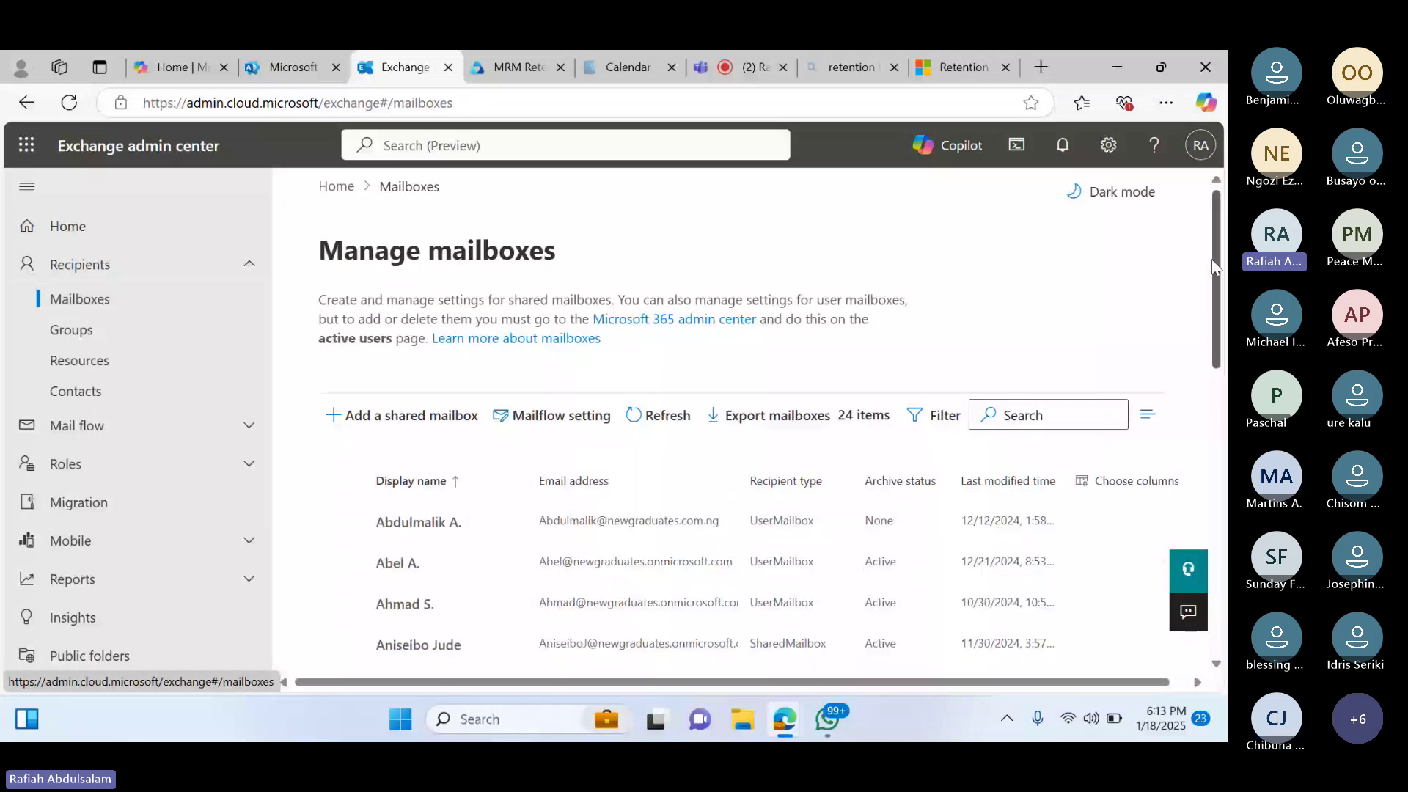
Open the administrator's user mailbox from the list, check its Others settings, and display its Mailbox settings
drag(1214, 265, 1206, 333)
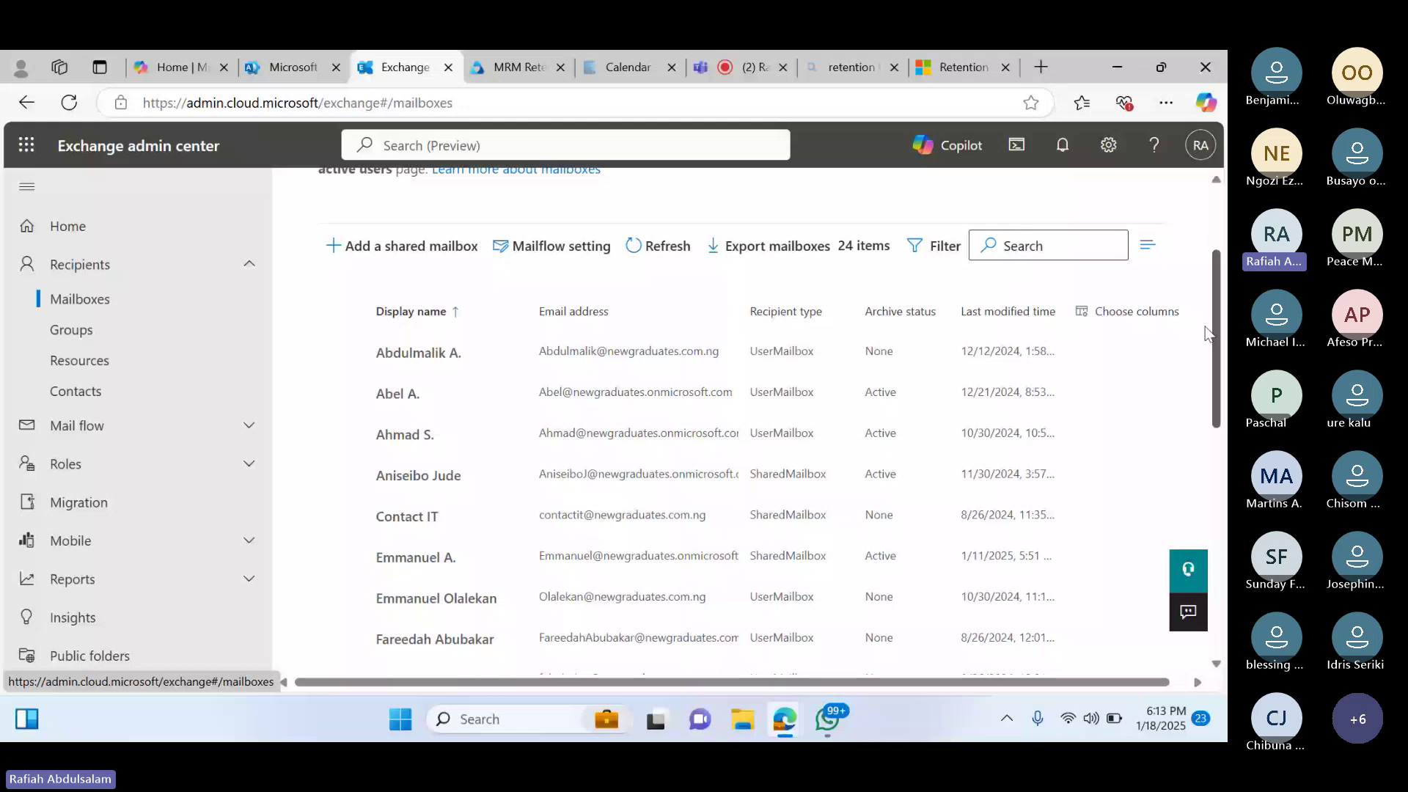
drag(1207, 334, 1208, 487)
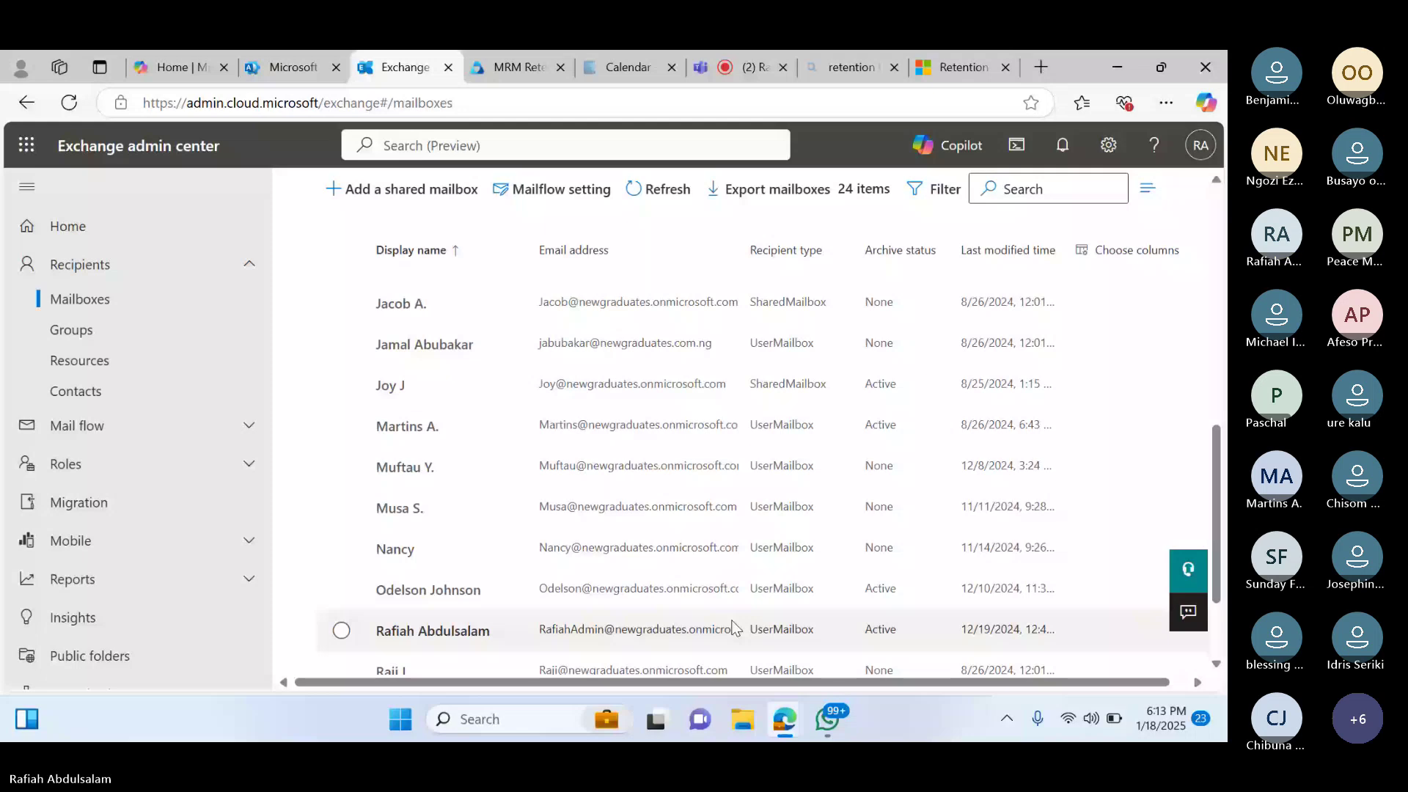
click(440, 632)
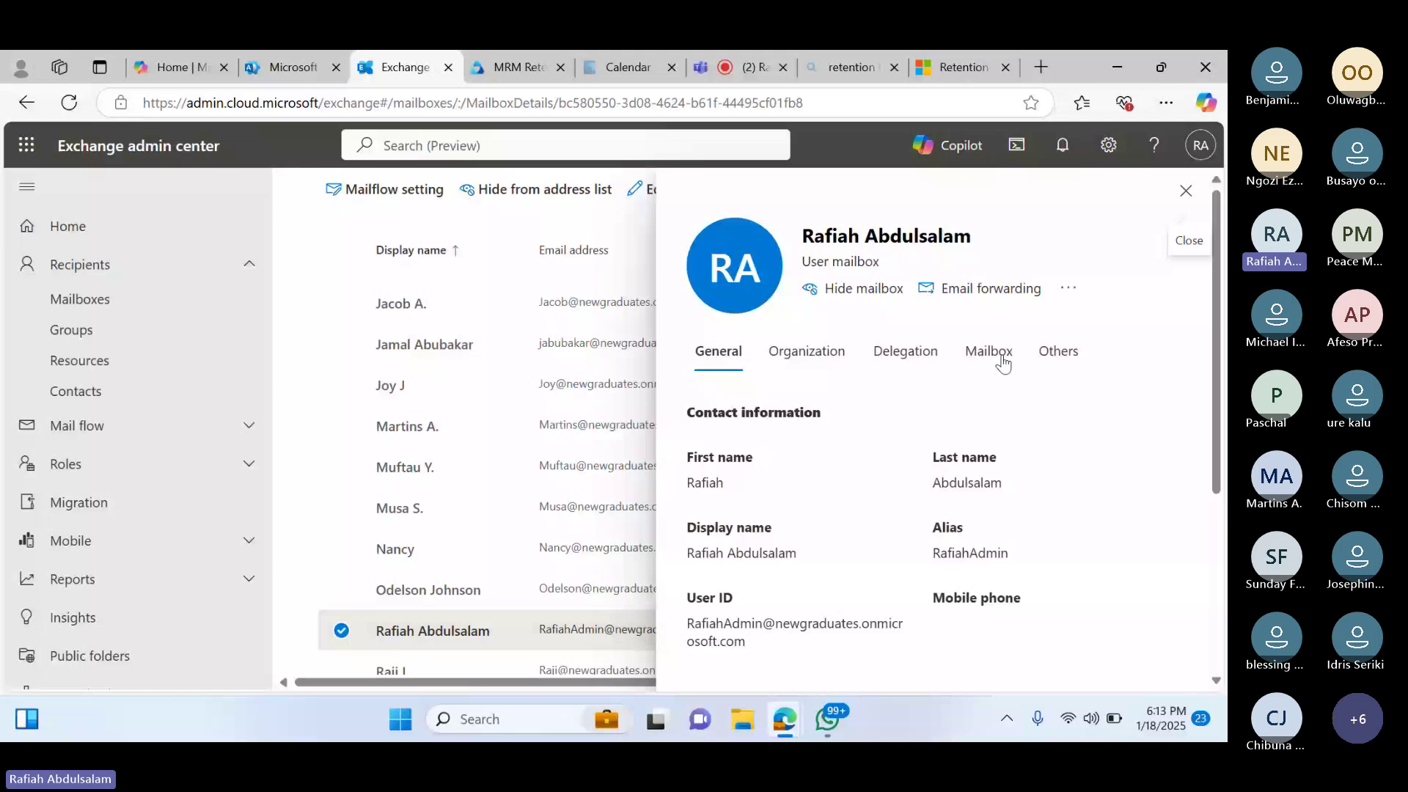
click(1068, 358)
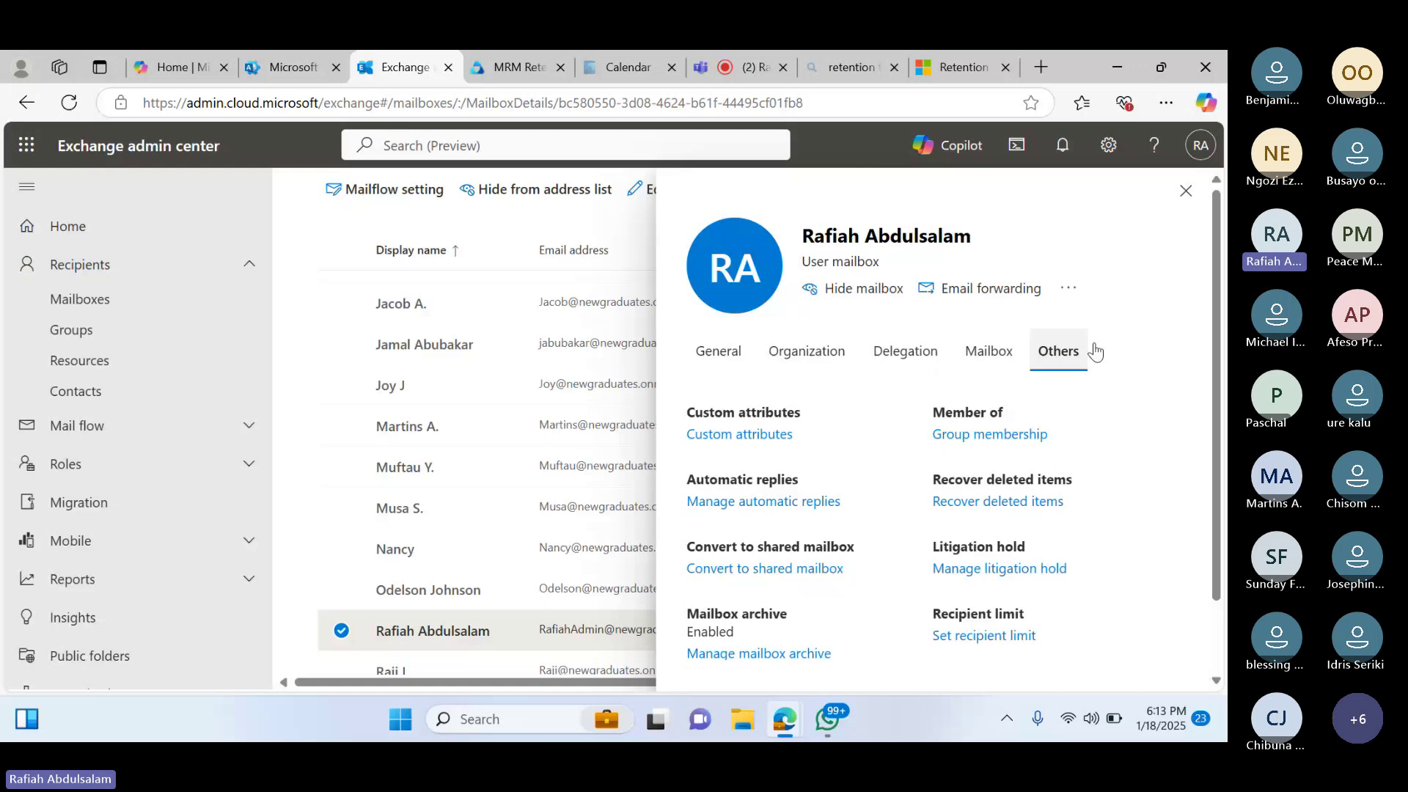
drag(1217, 344, 1198, 289)
click(989, 352)
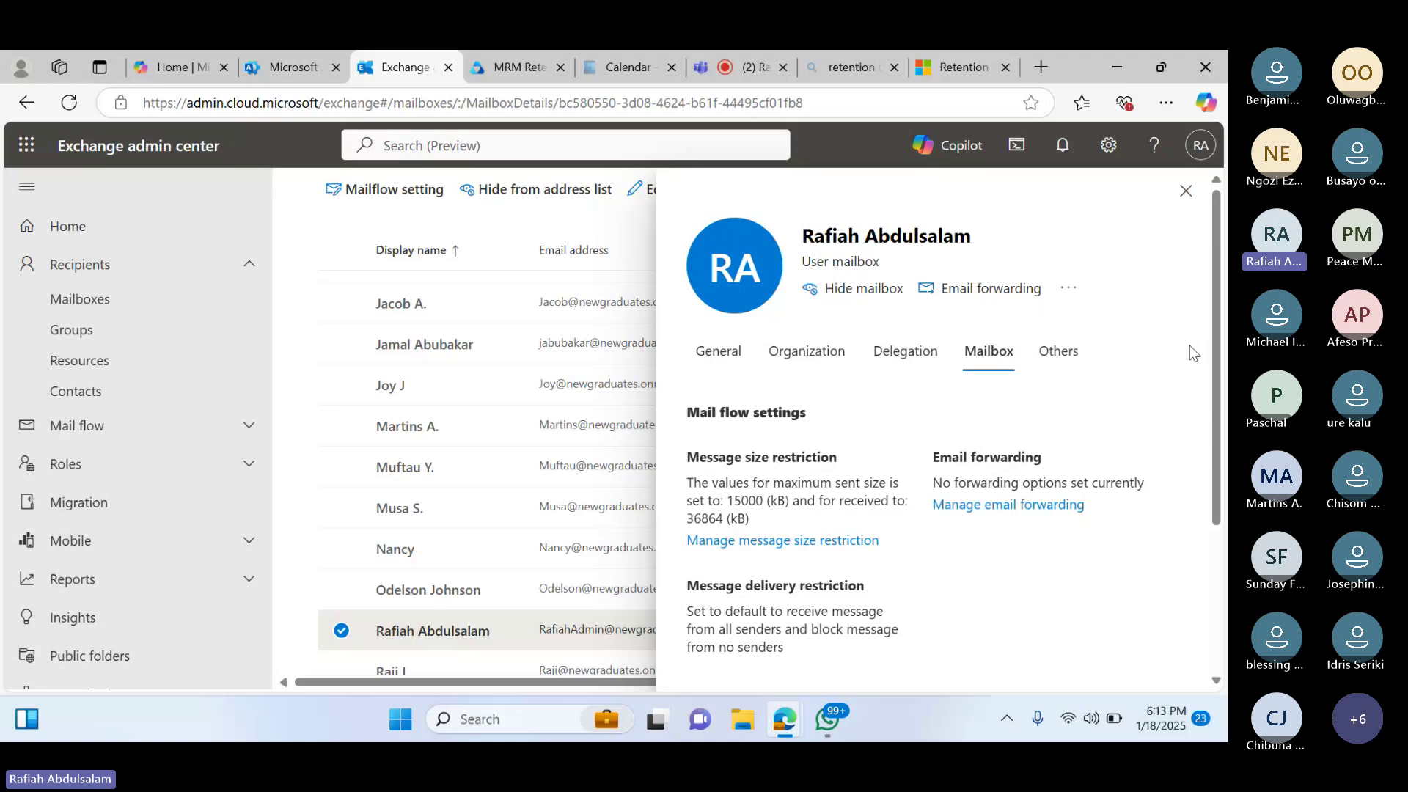
Check the mailbox policies of the administrator's mailbox, including its retention policy, and close the details
drag(1219, 374, 1225, 484)
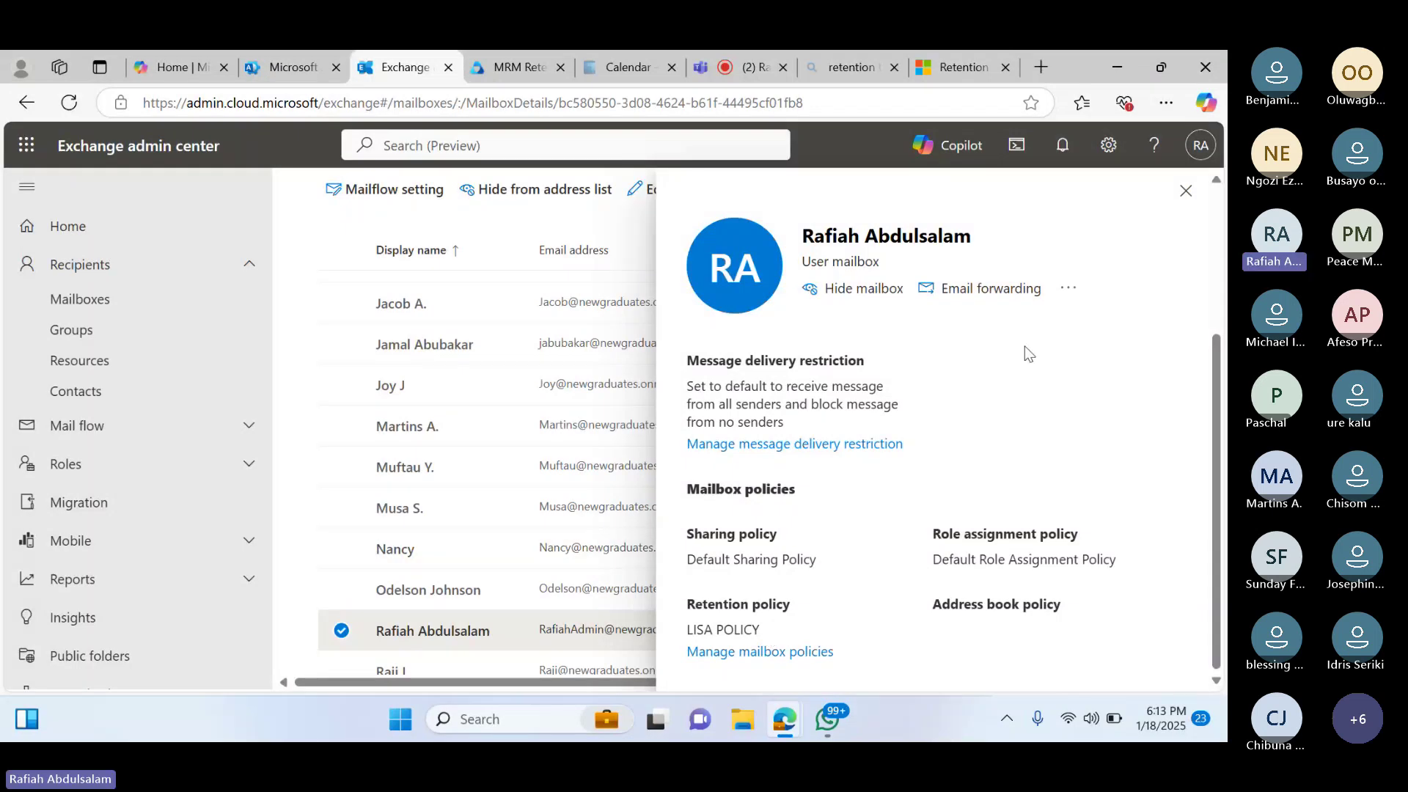
click(1185, 193)
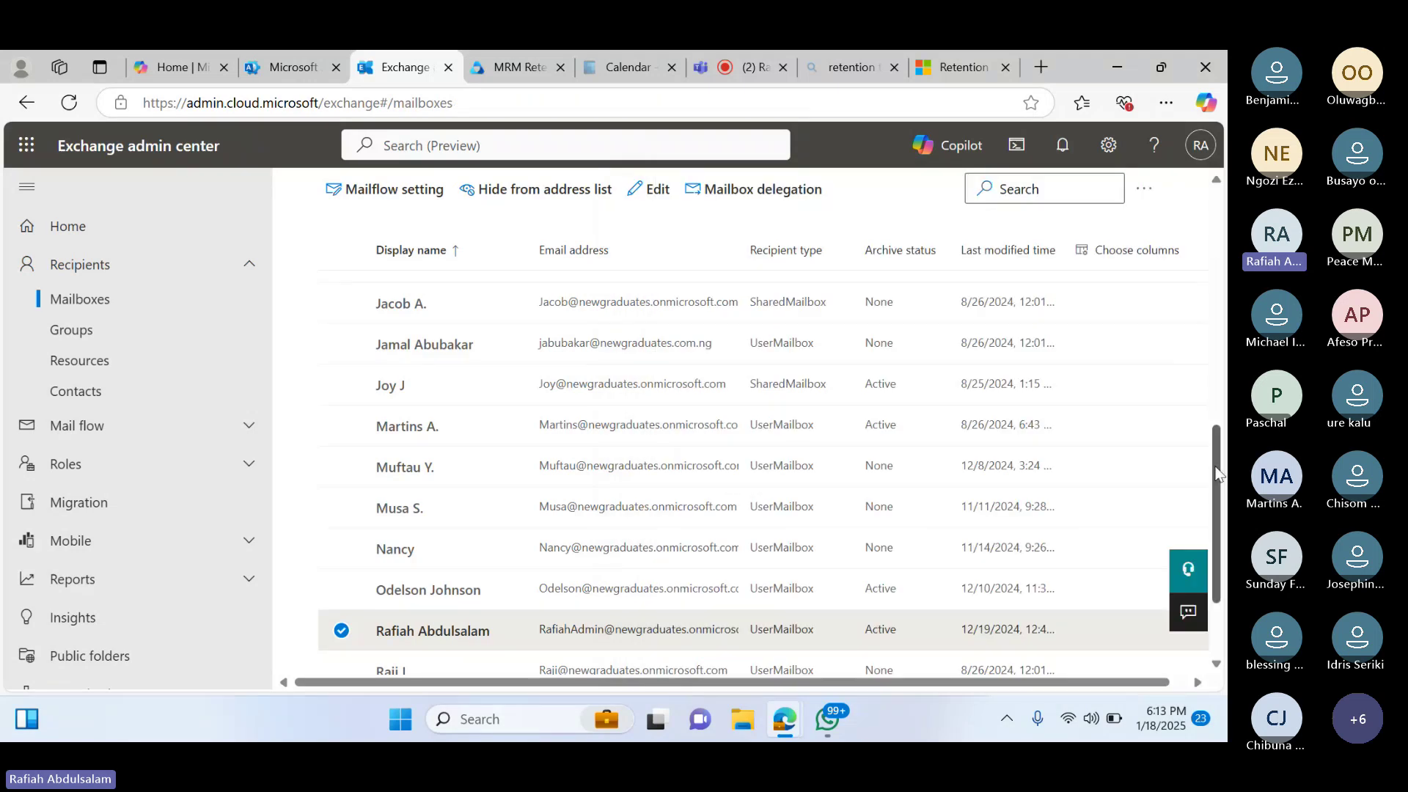
Open the second user mailbox in the Mailboxes list and display the mailbox policies in its Mailbox settings
scroll(1209, 341, up, 5)
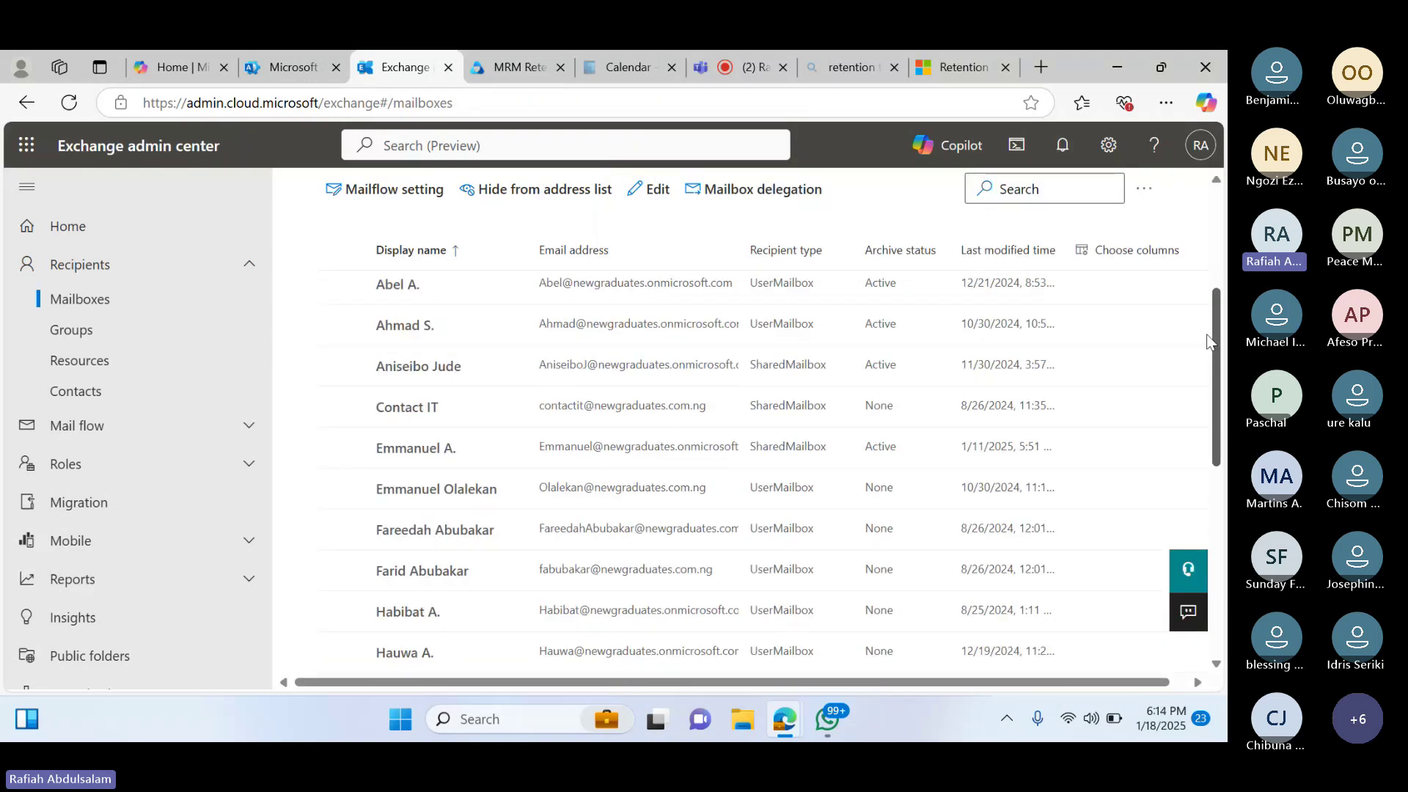
scroll(1209, 340, up, 2)
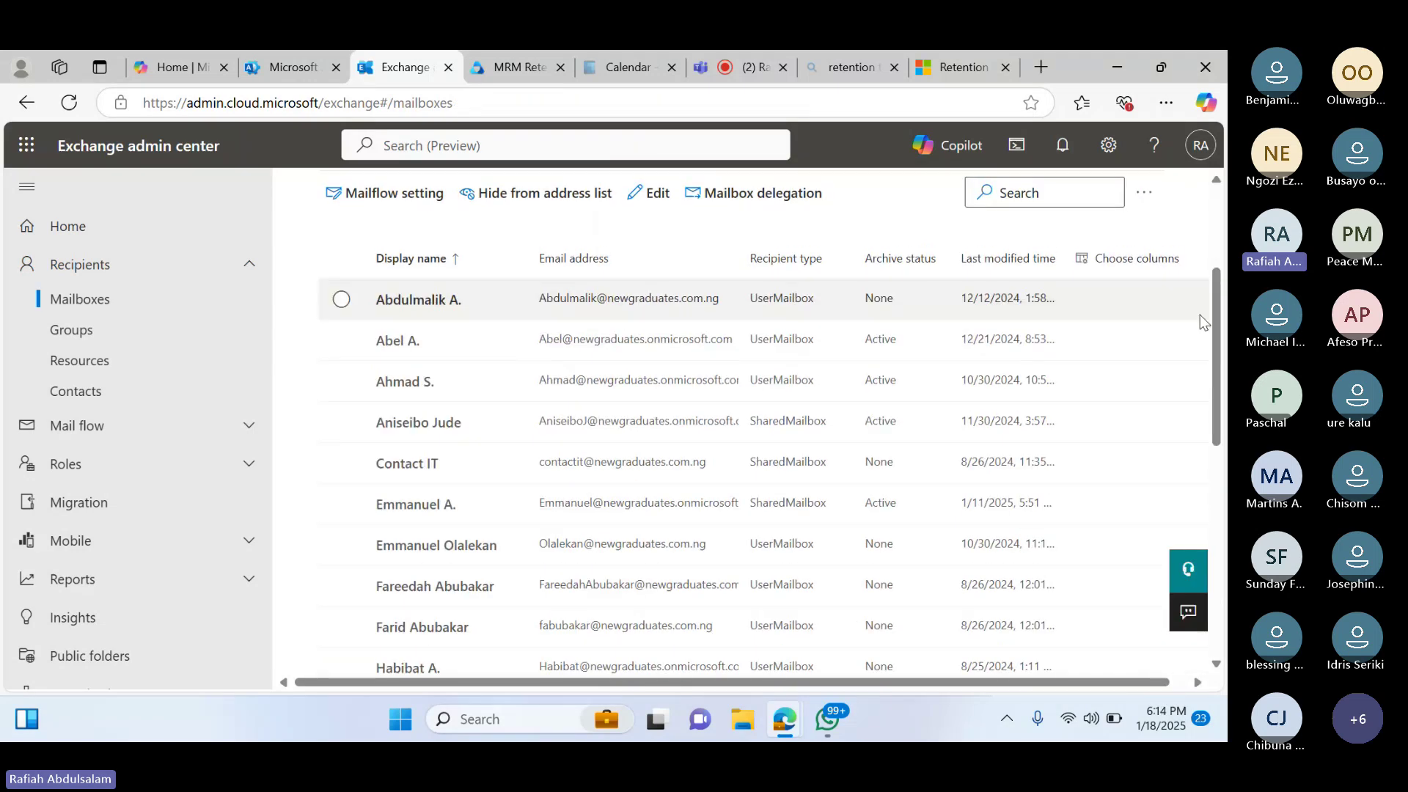
click(402, 342)
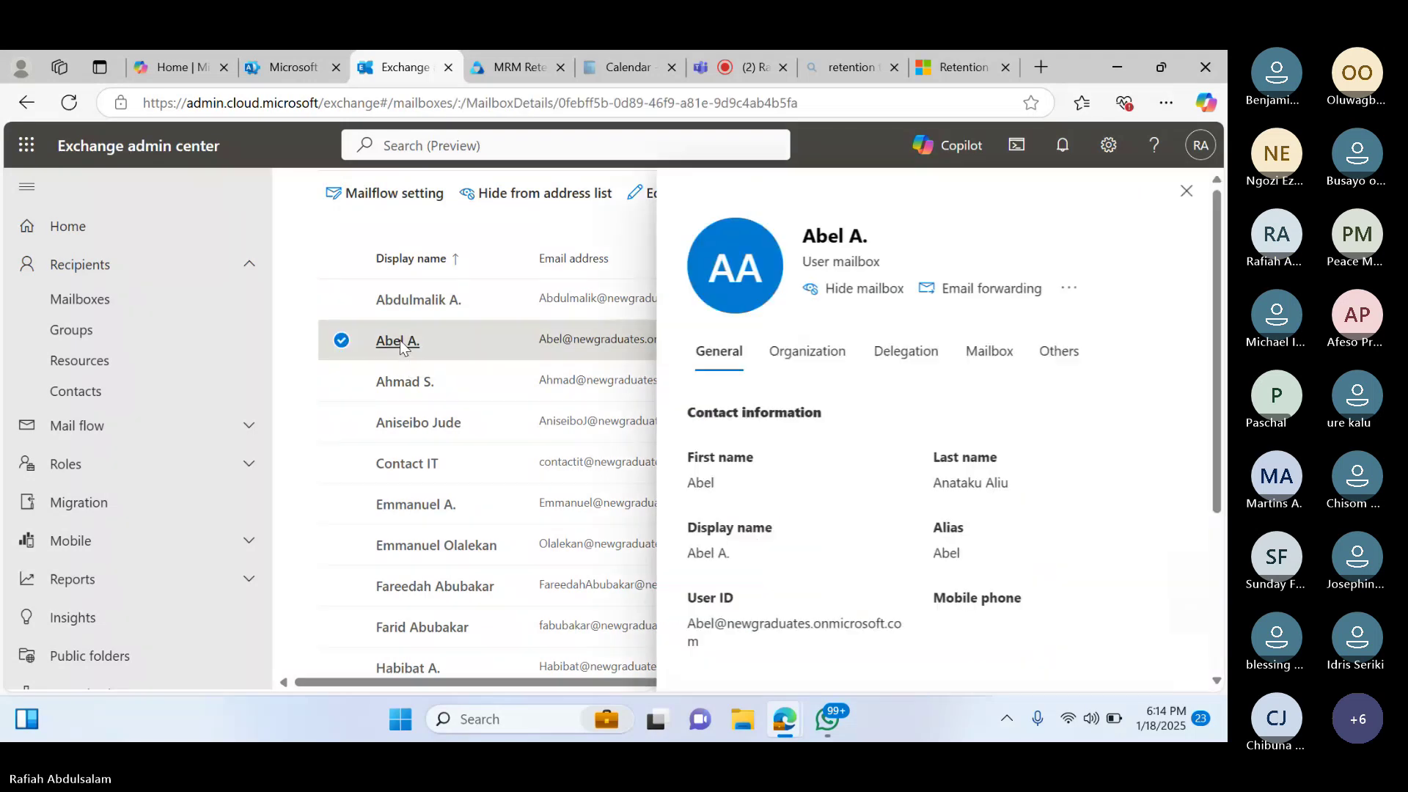
click(989, 354)
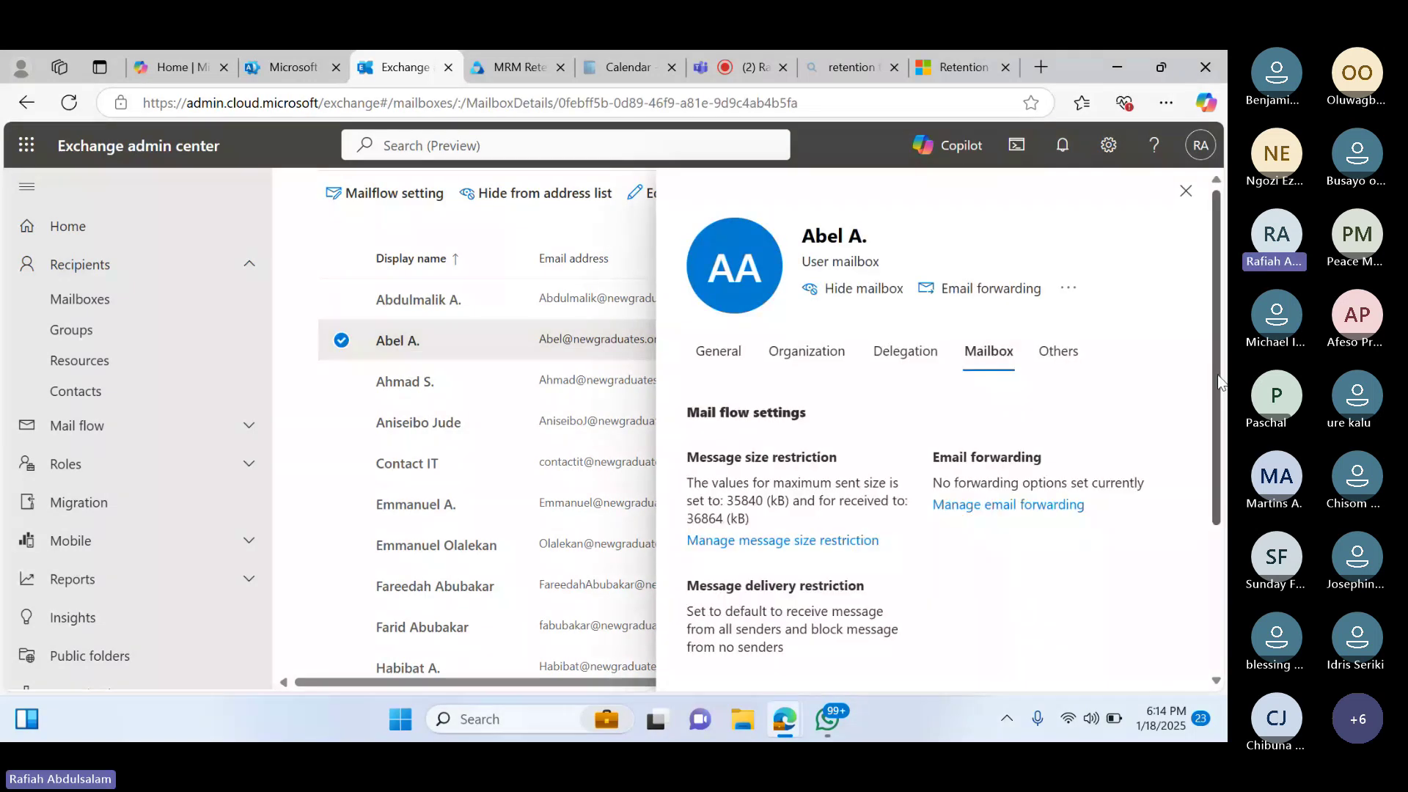
drag(1217, 381, 1210, 527)
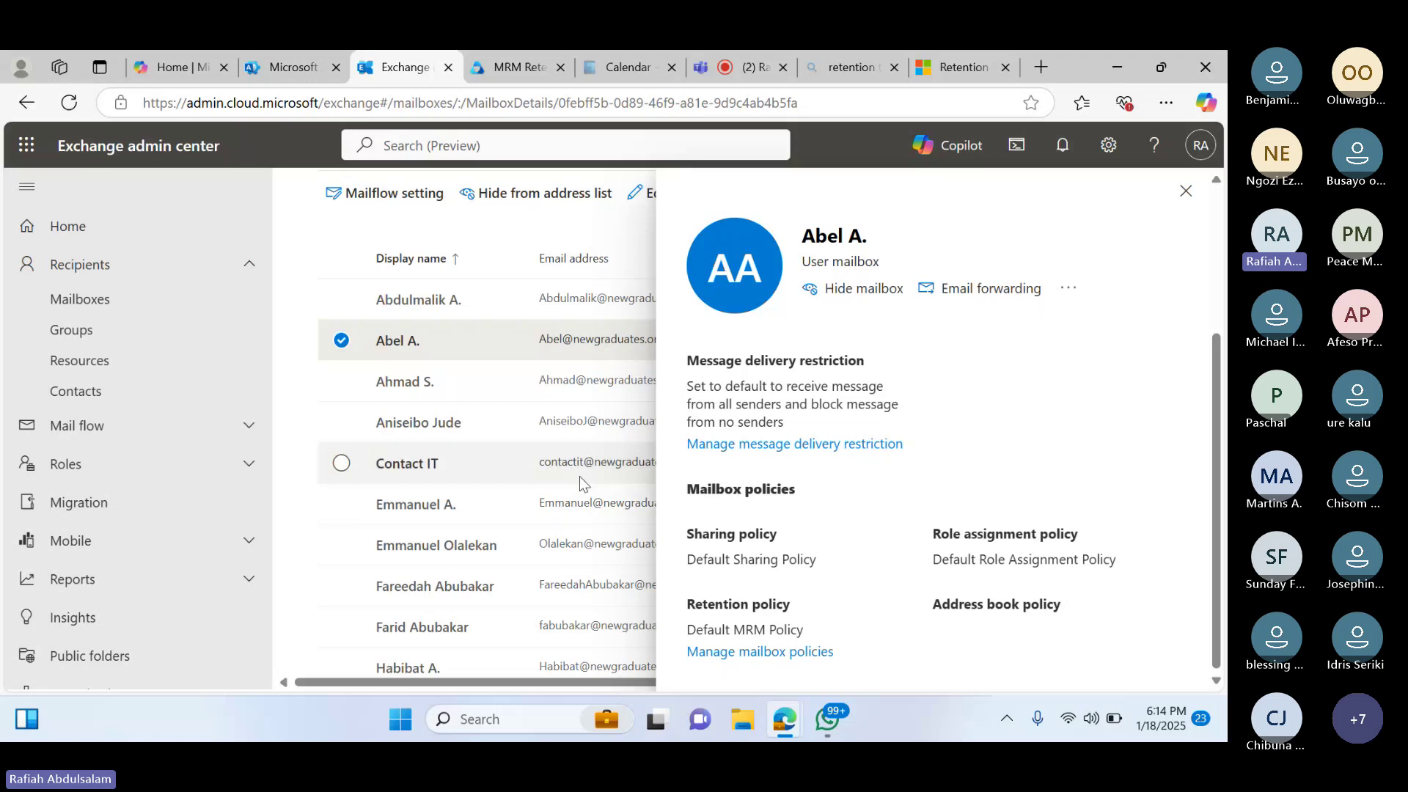
Set this mailbox's retention policy to Prosper, save the mailbox policies, and close the details
click(752, 653)
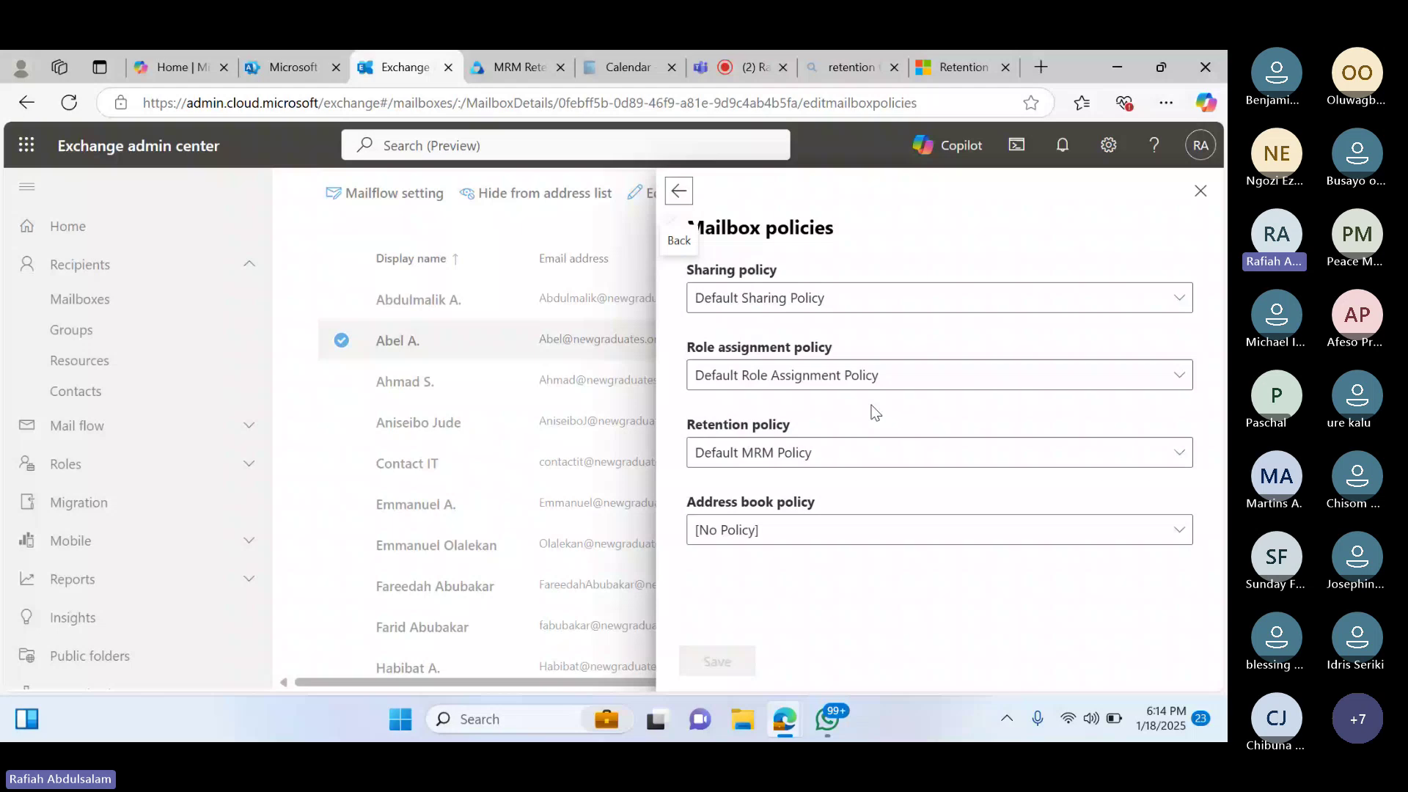
click(1179, 455)
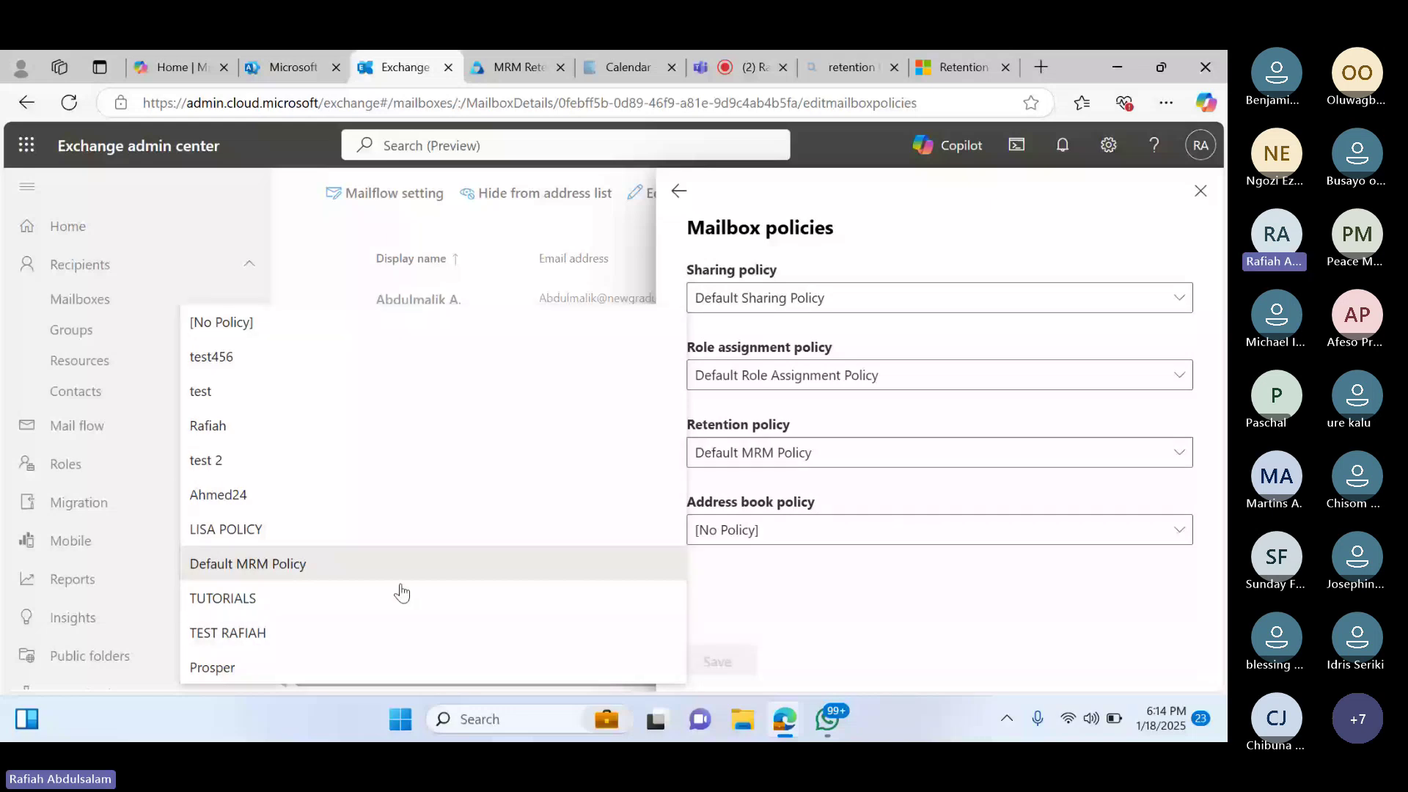
click(355, 672)
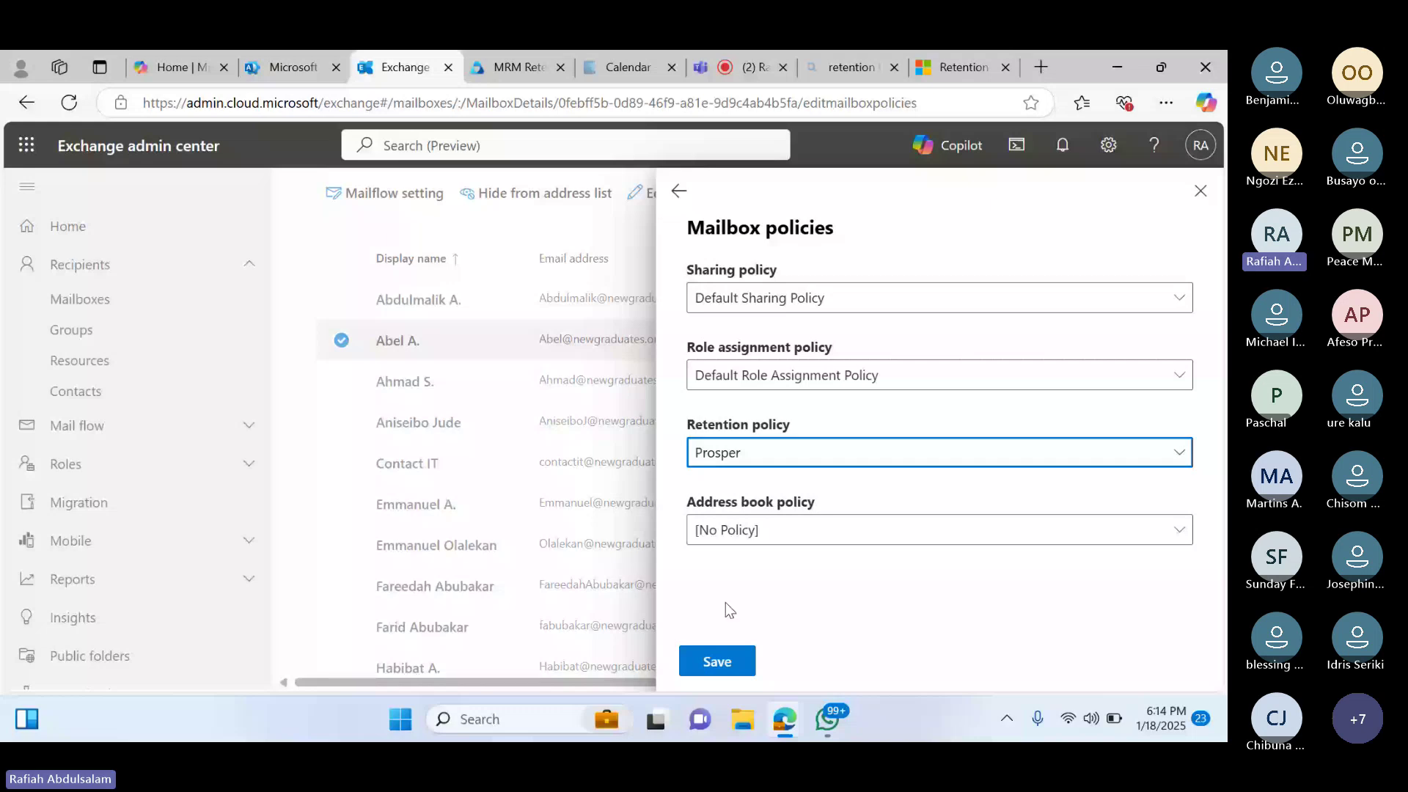
click(714, 665)
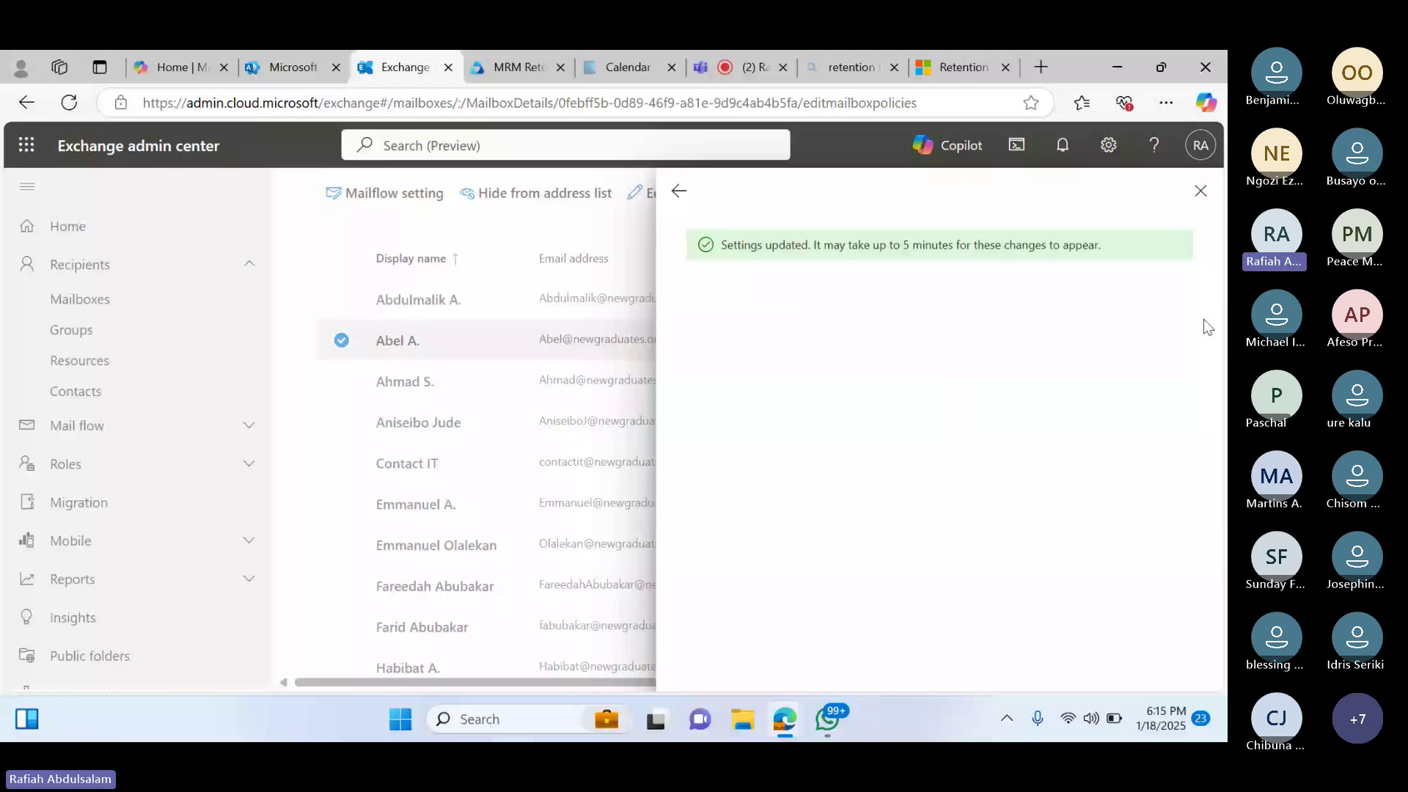
click(1201, 192)
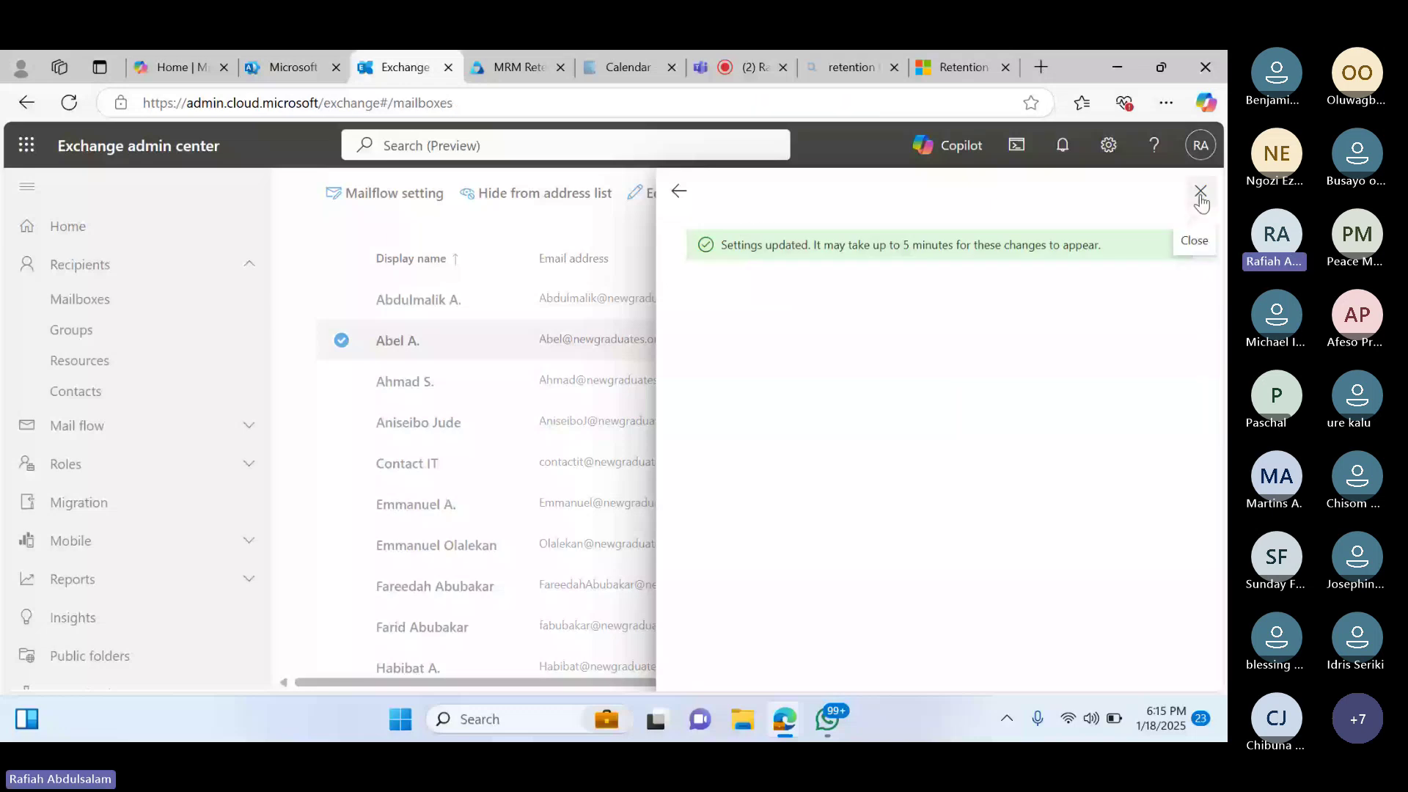
Reload the Mailboxes page, reopen the same user mailbox, and check its assigned retention policy in the Mailbox settings
click(69, 102)
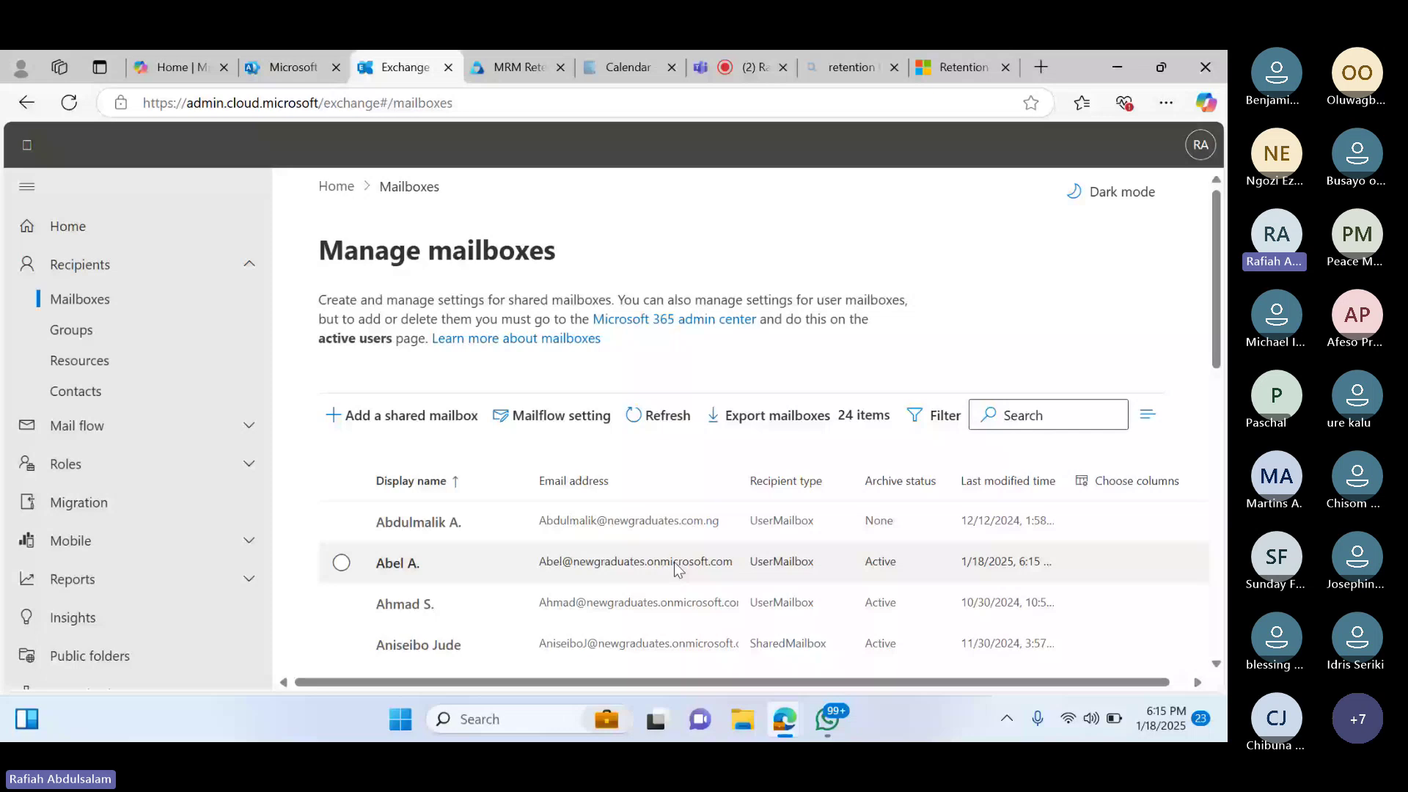
click(678, 570)
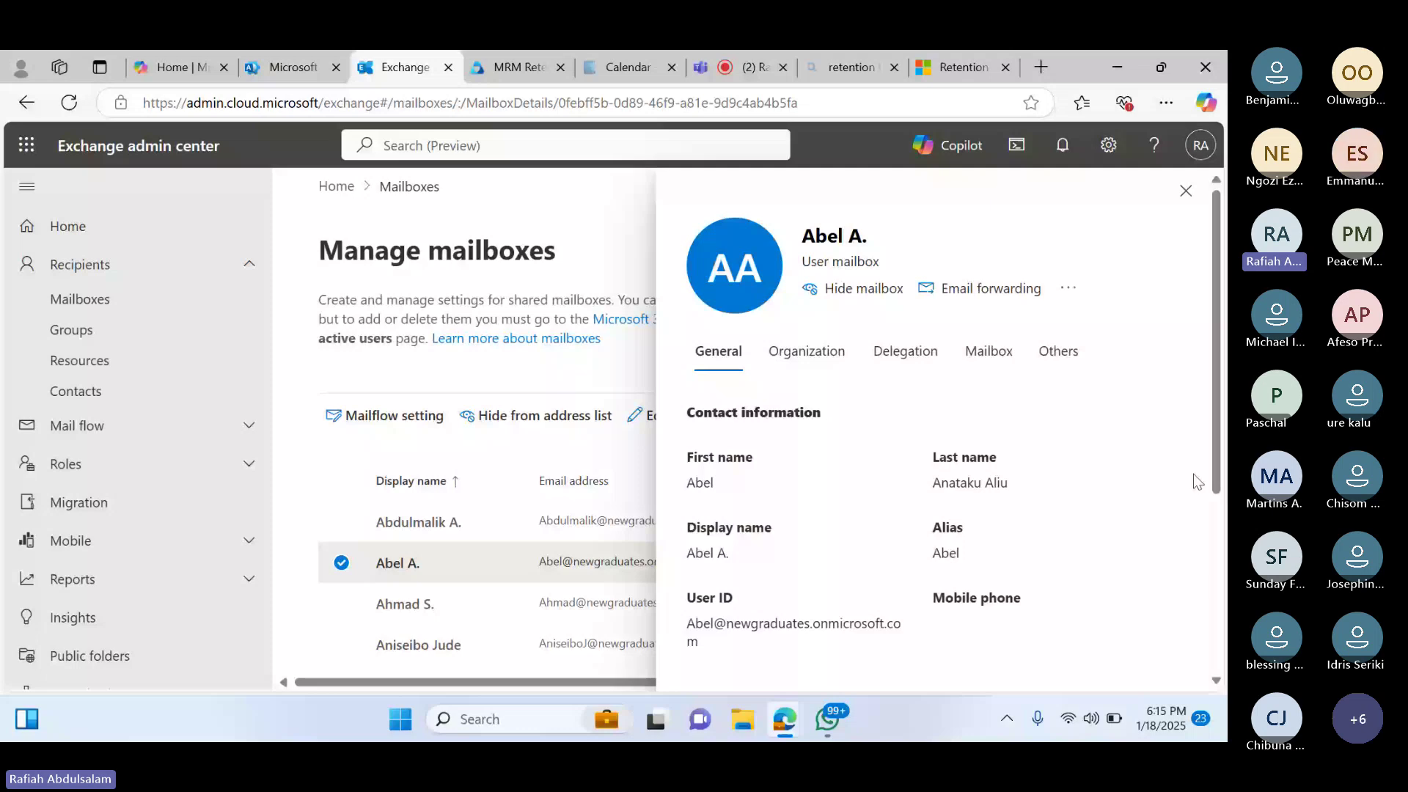
click(988, 352)
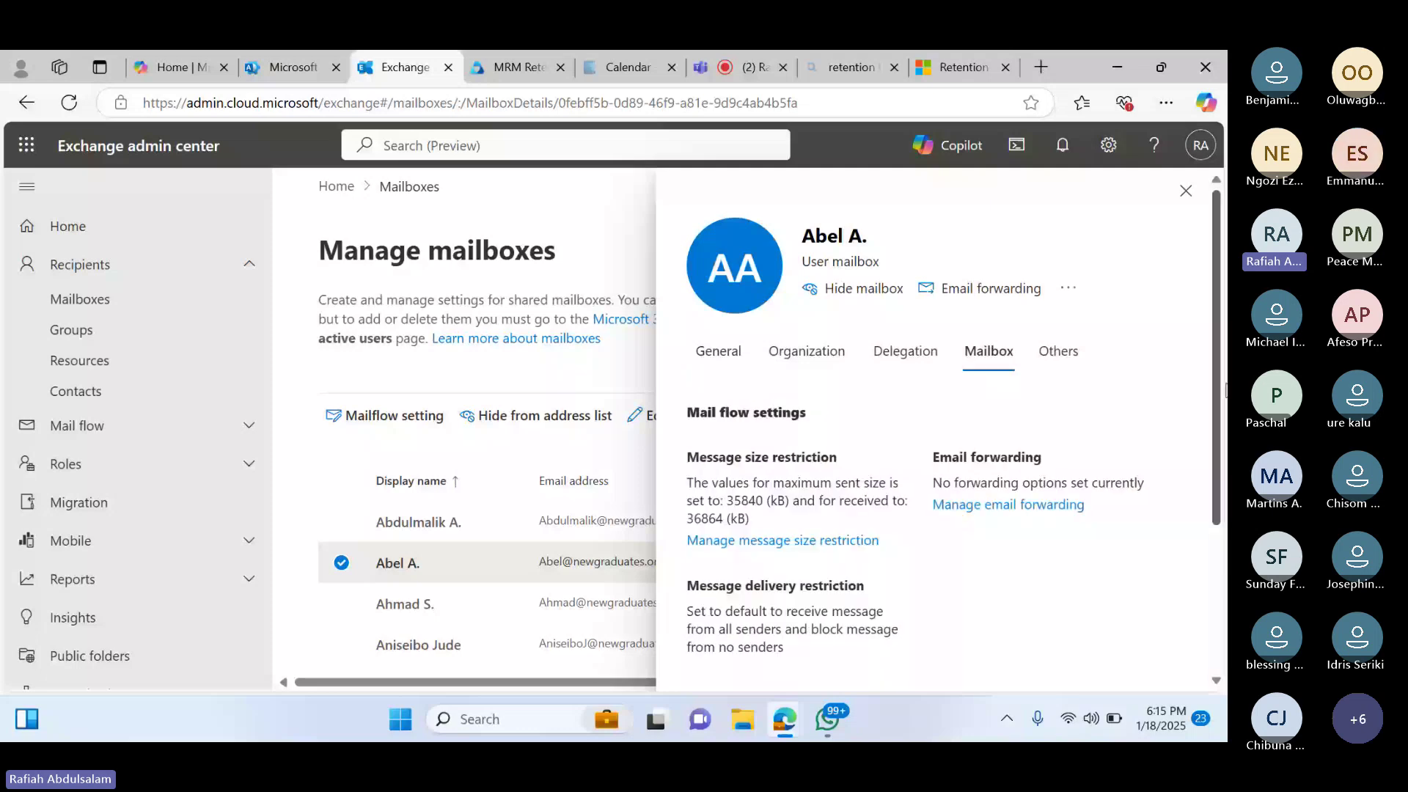
scroll(1215, 479, down, 2)
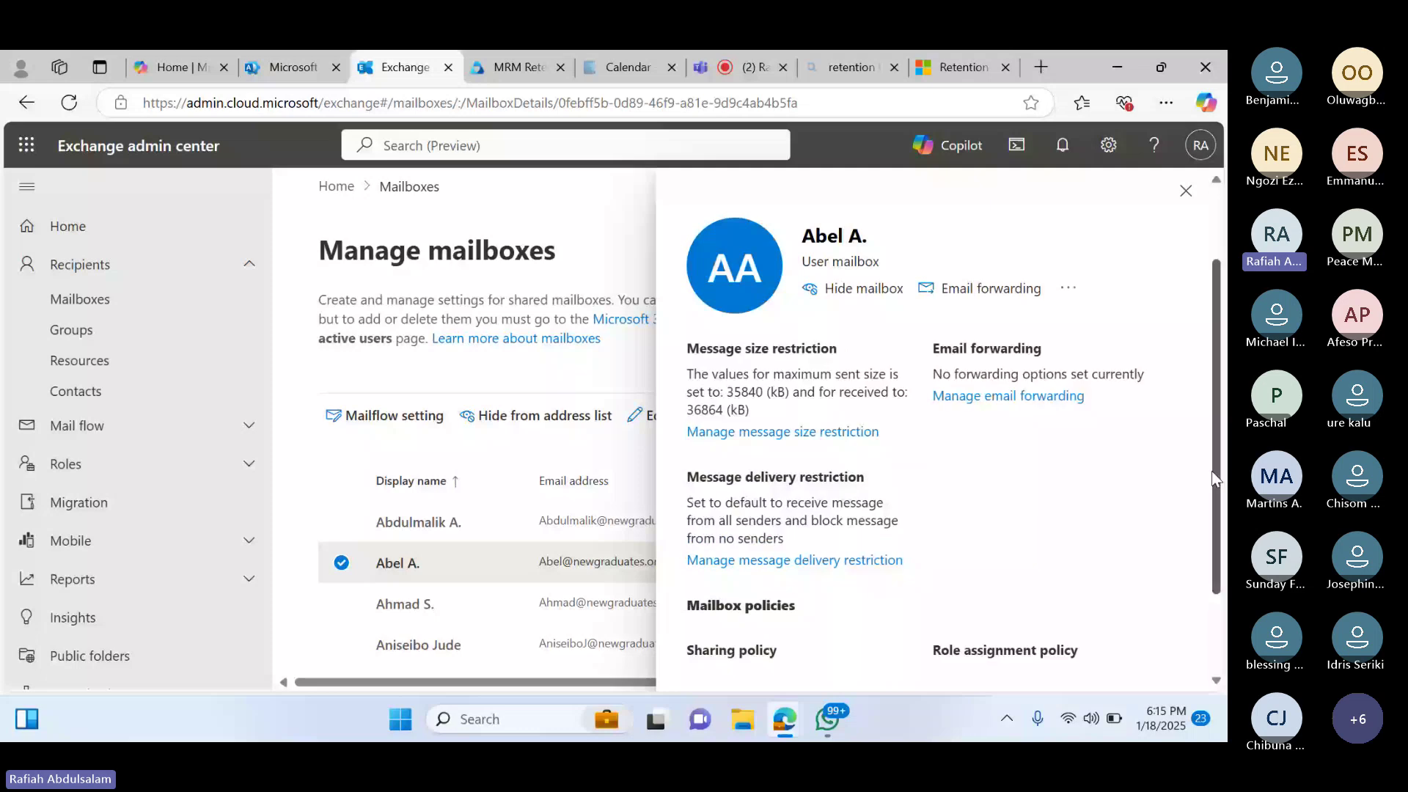
scroll(1215, 479, down, 2)
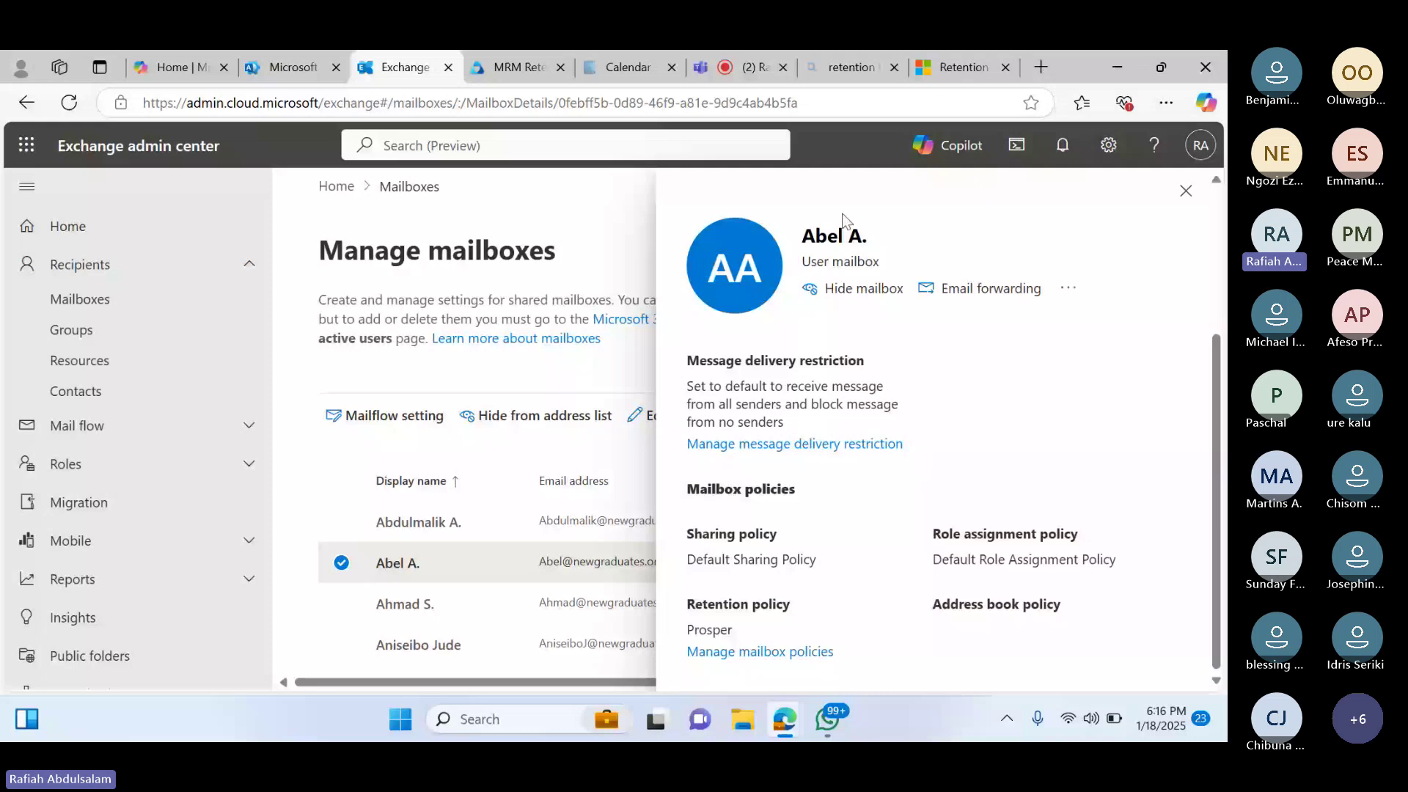
Search the web for "start managed folder assistant" in a new tab and open the Microsoft Learn Start-ManagedFolderAssistant article
key(ctrl+t)
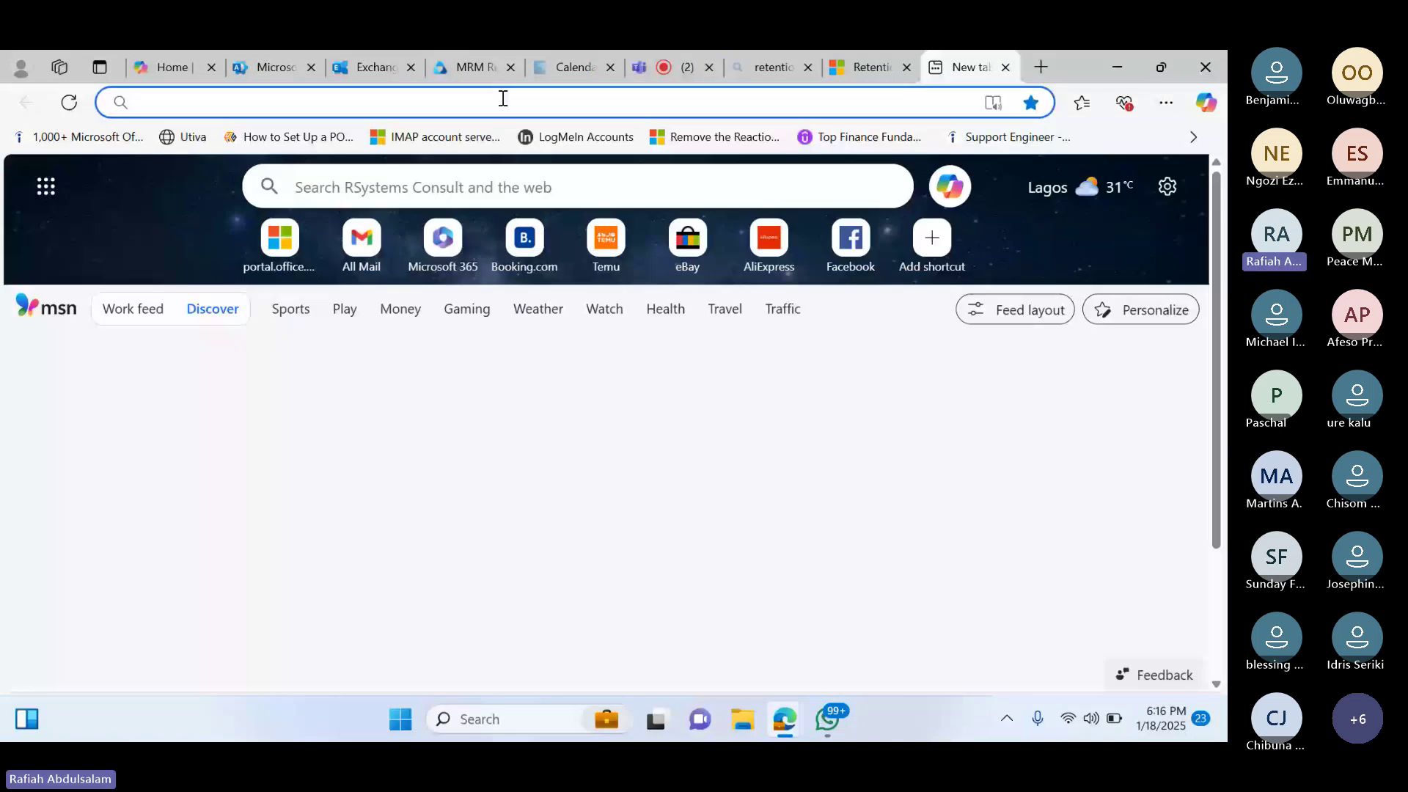
text(start)
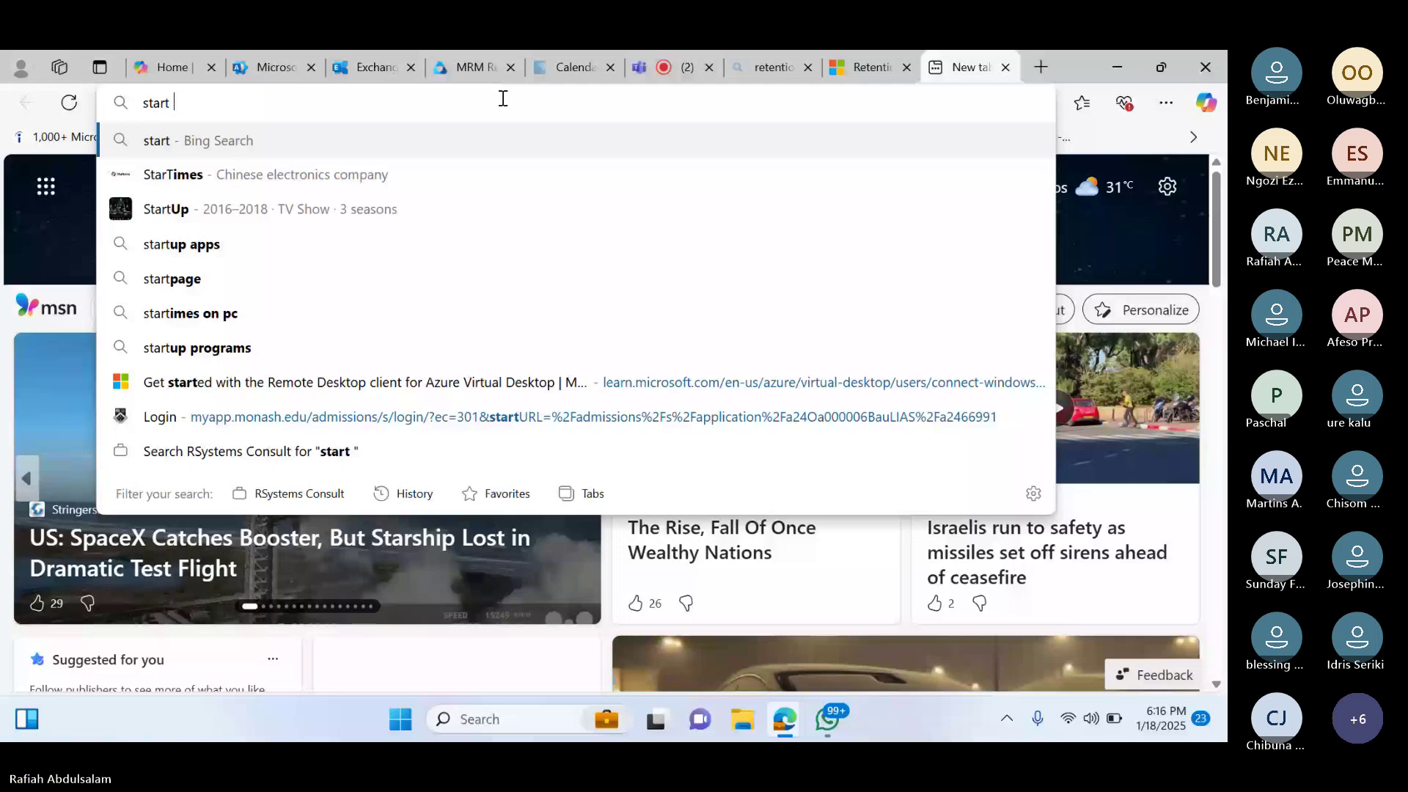
text( managed folder assistant)
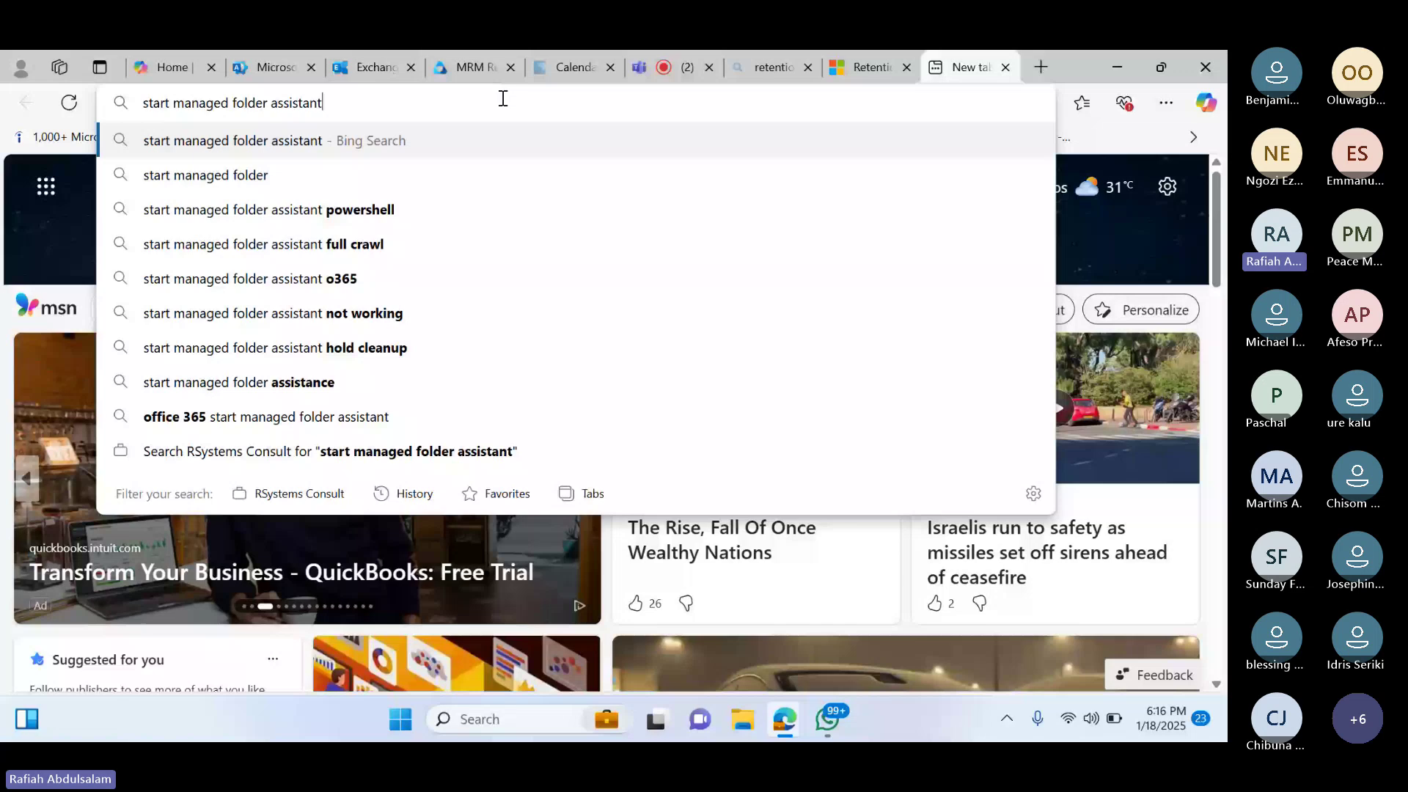
key(Return)
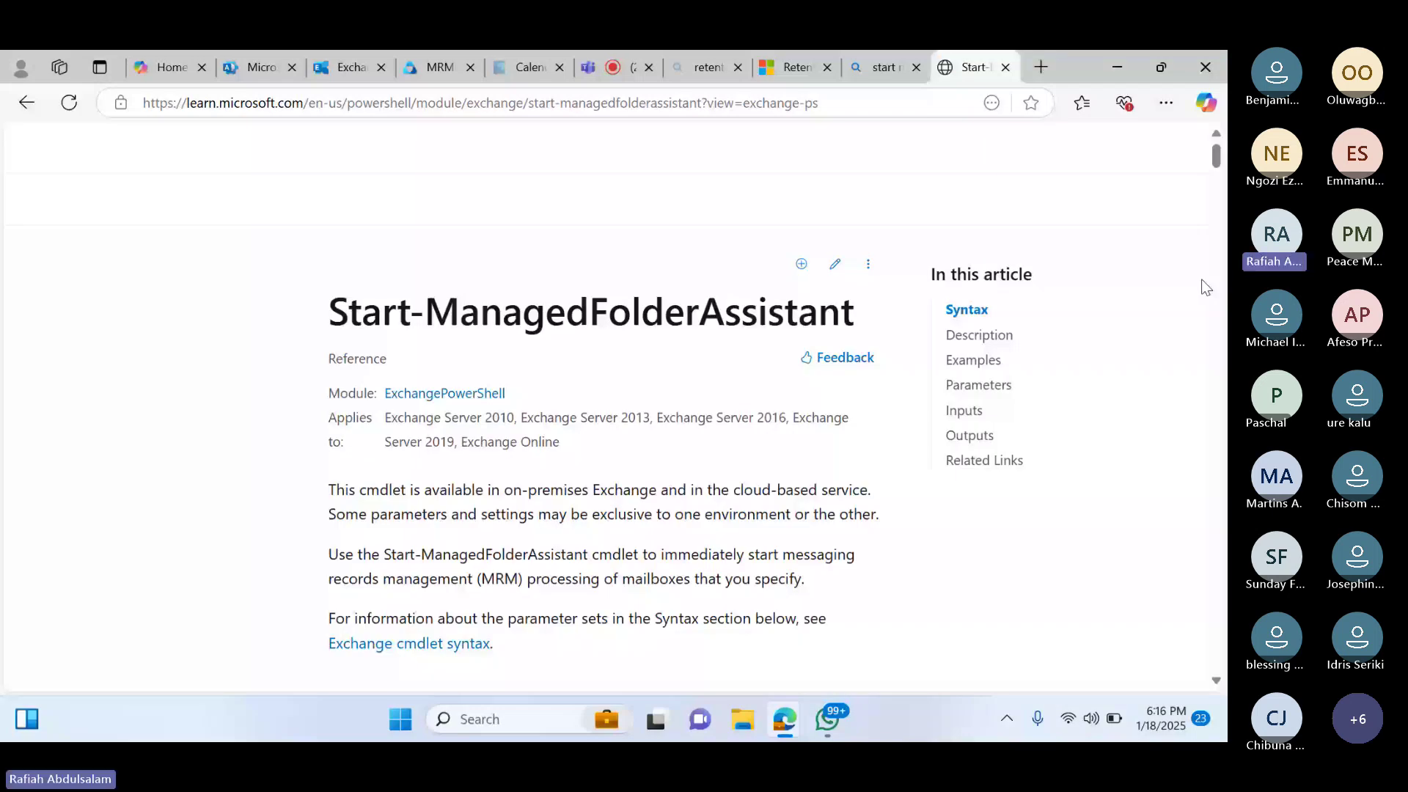
Find the Examples section of the article and copy the Start-ManagedFolderAssistant command from Example 1
drag(1215, 155, 1196, 290)
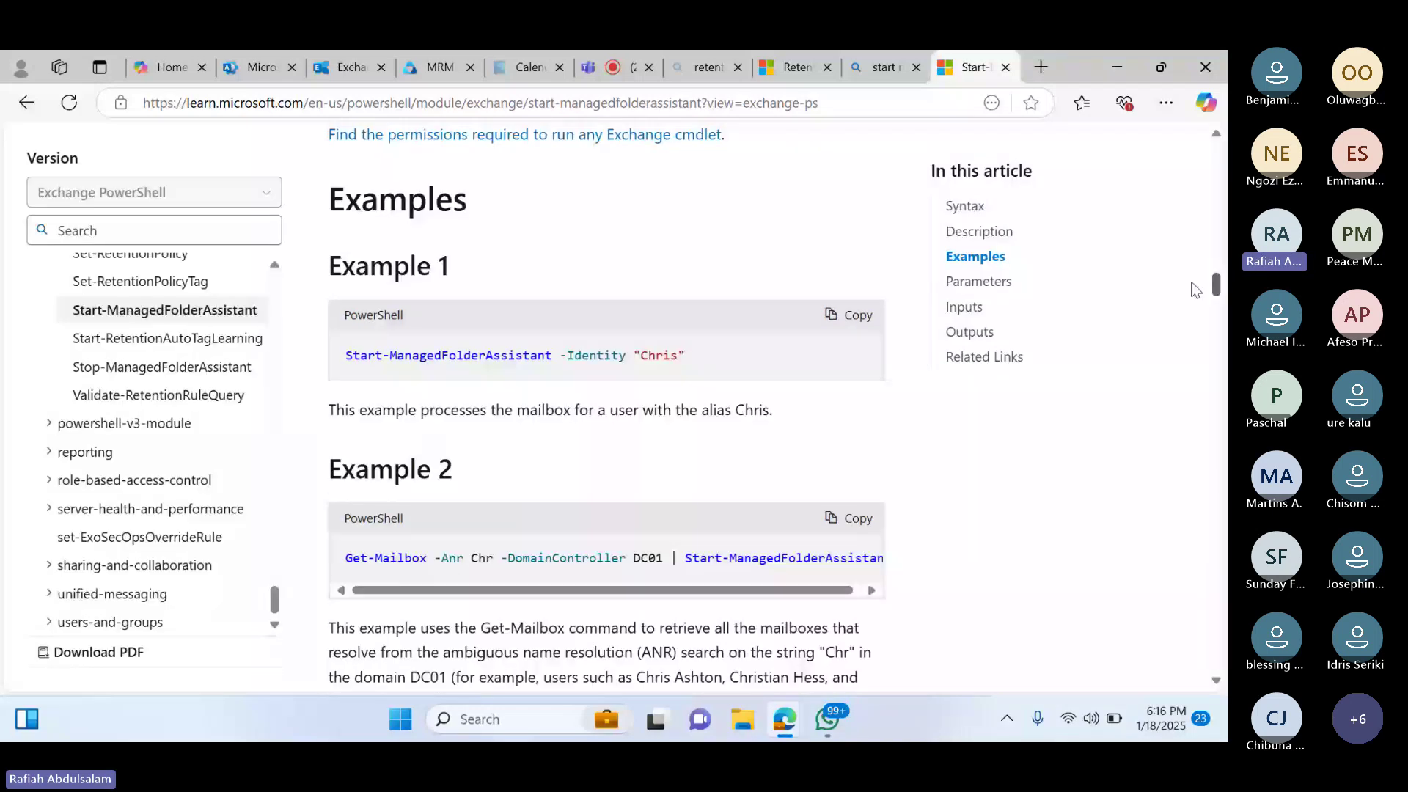
scroll(829, 363, up, 1)
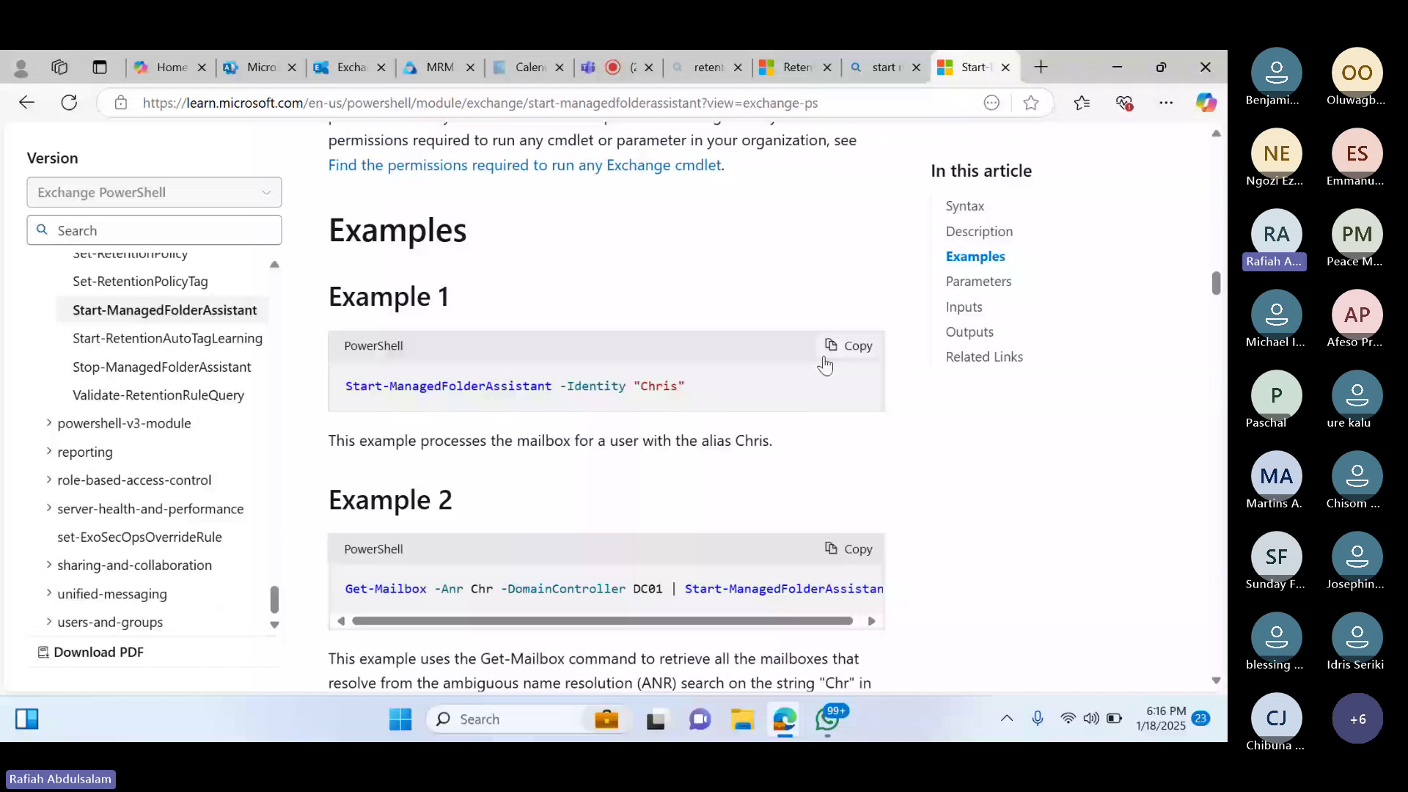
click(839, 355)
Copy the article's web address and share the link in the Microsoft Teams meeting chat
click(598, 102)
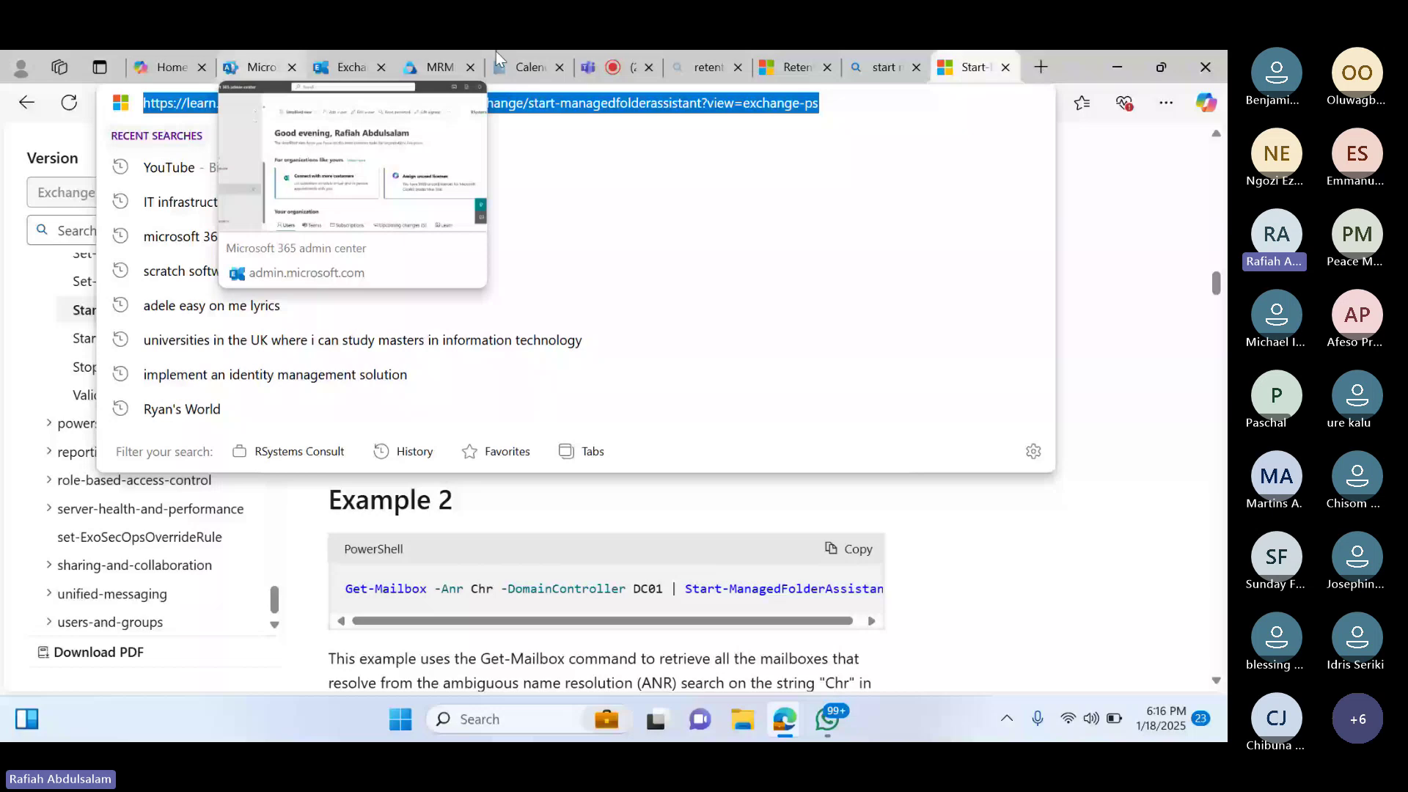
click(591, 65)
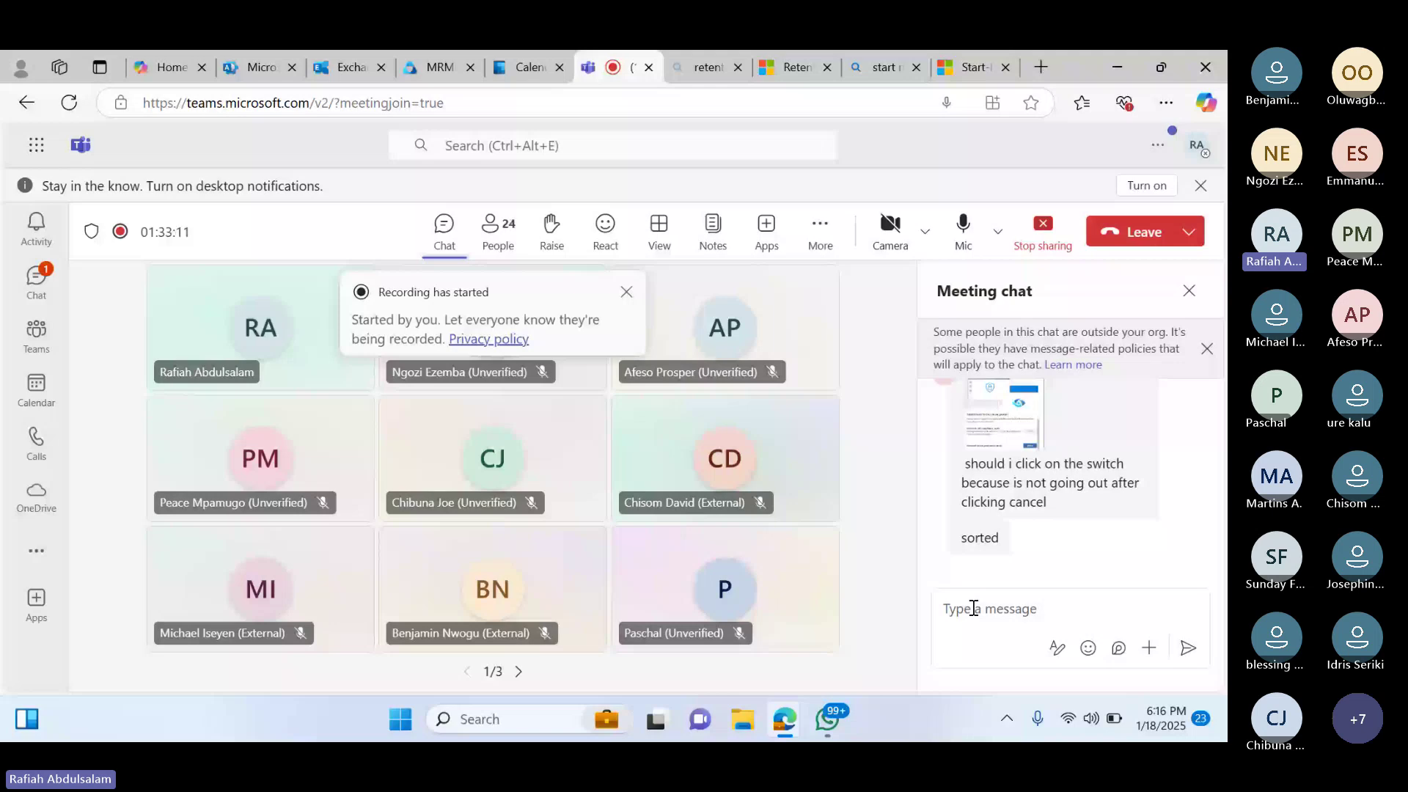
click(973, 609)
key(ctrl+v)
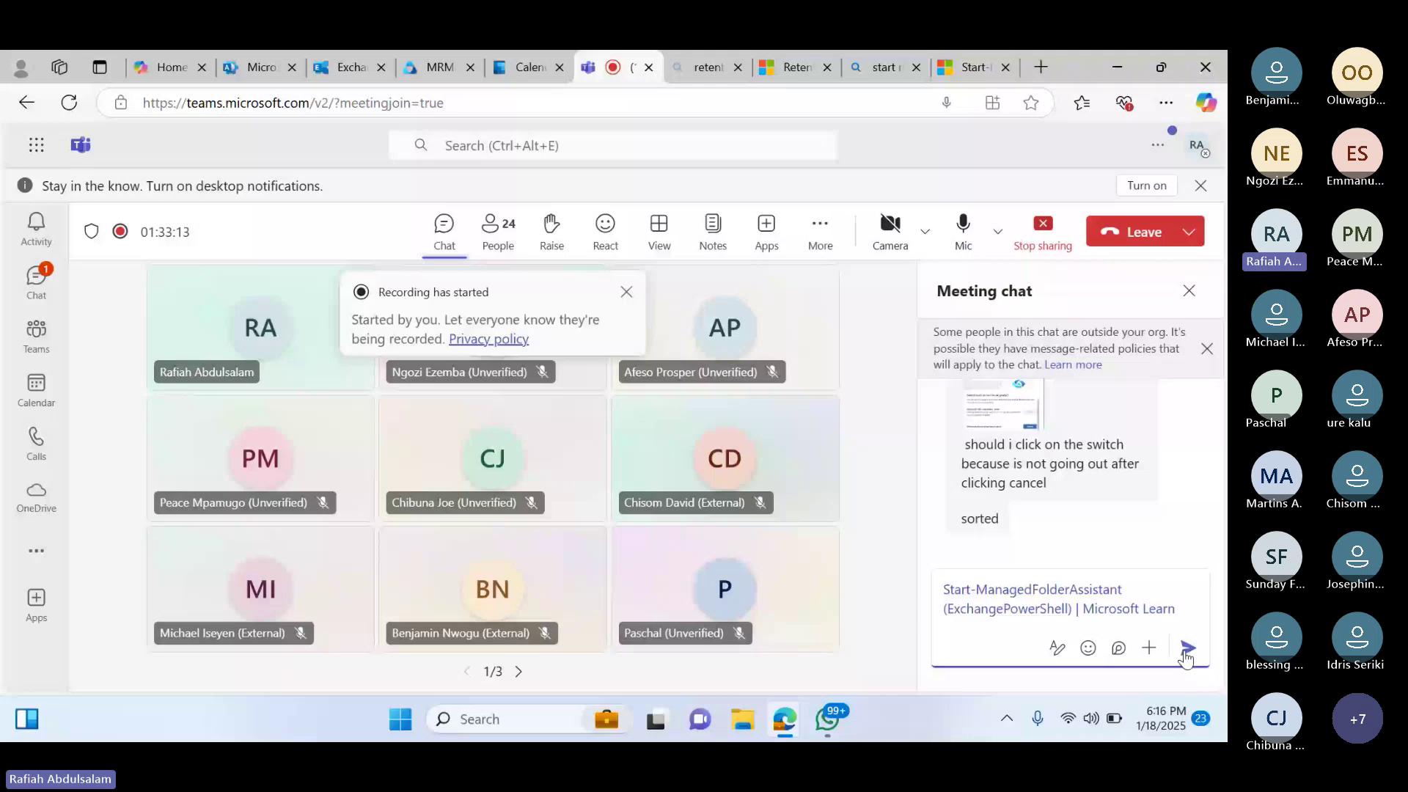
click(1186, 649)
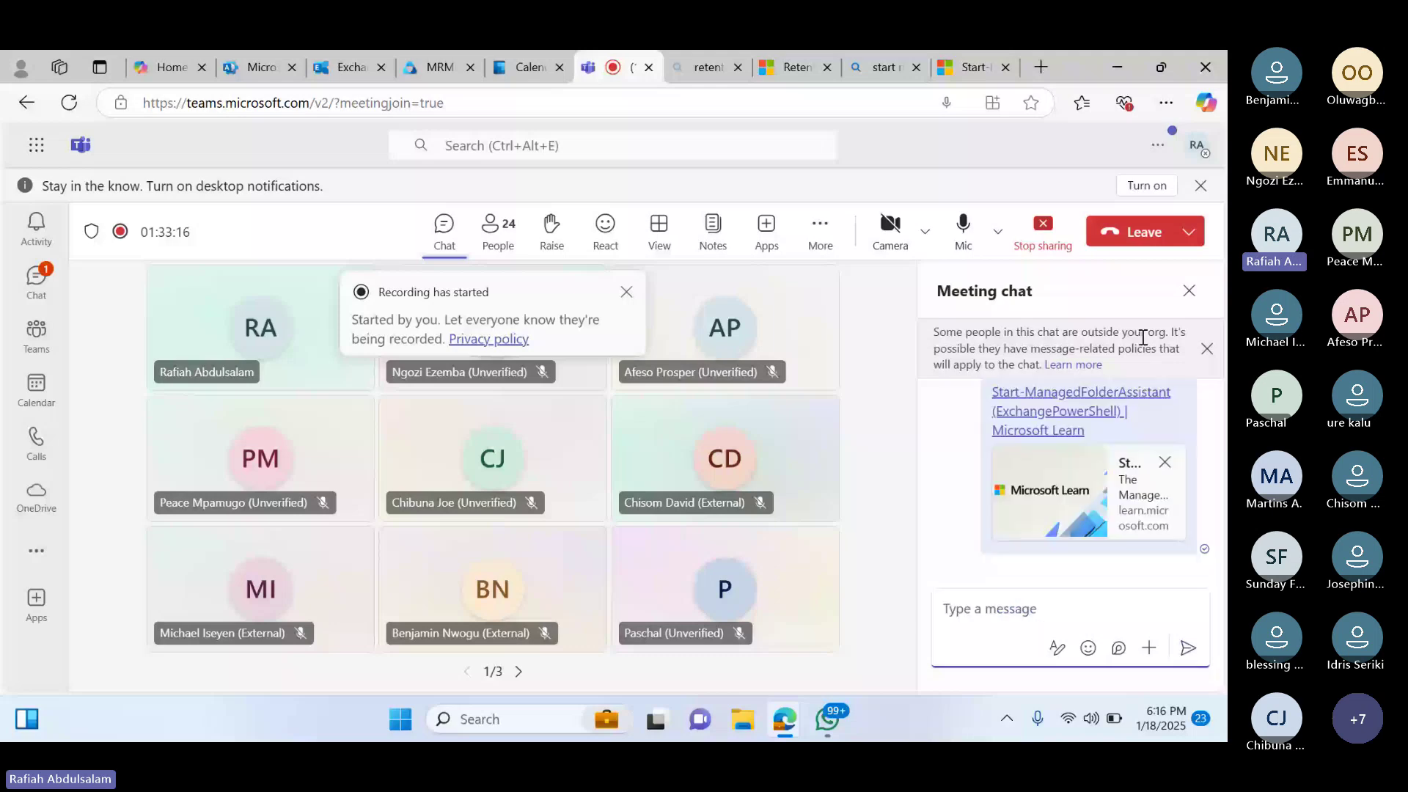
Return to the Start-ManagedFolderAssistant article and copy the Example 1 command again
click(962, 68)
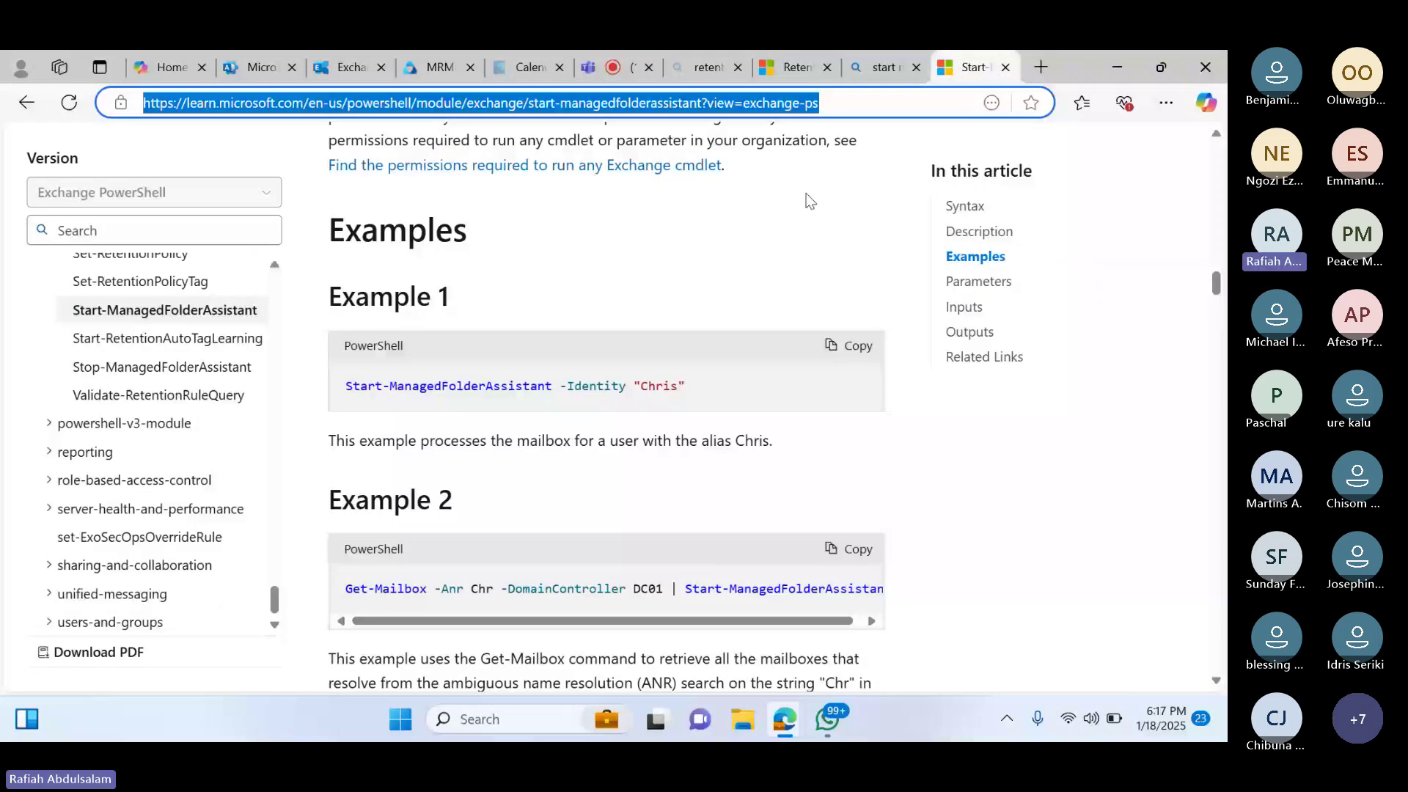
click(831, 348)
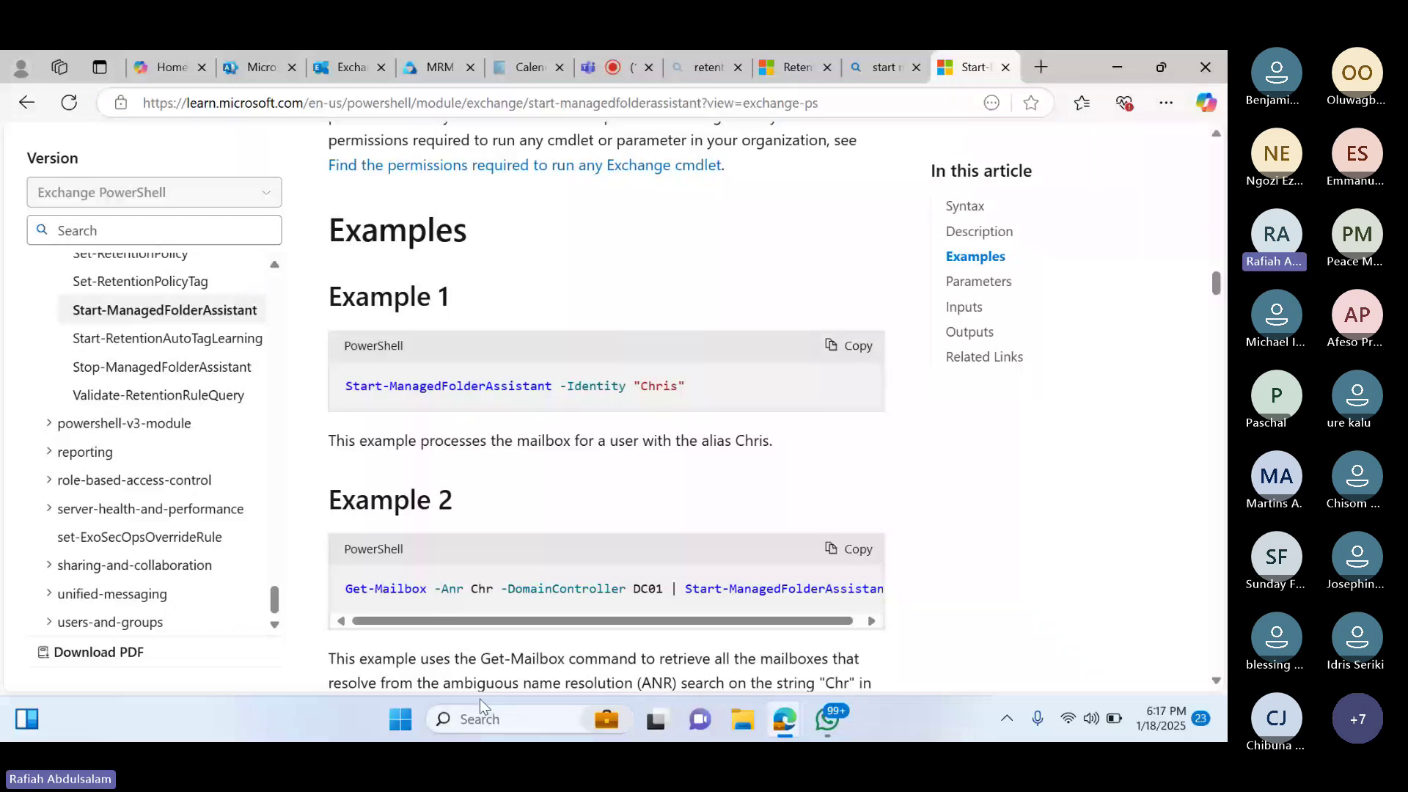
Search Windows for "windows" and launch Windows PowerShell as administrator
click(415, 717)
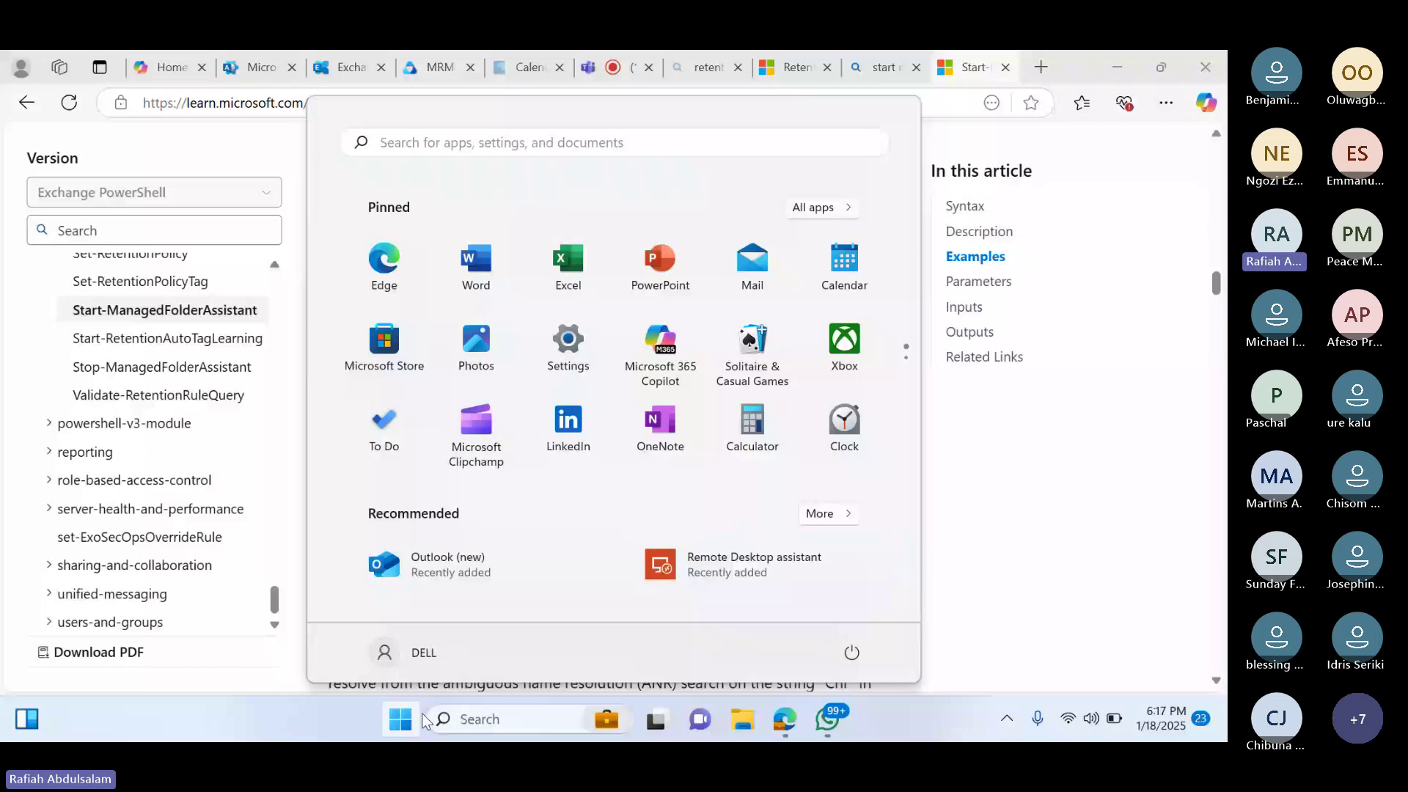
click(477, 718)
text(w)
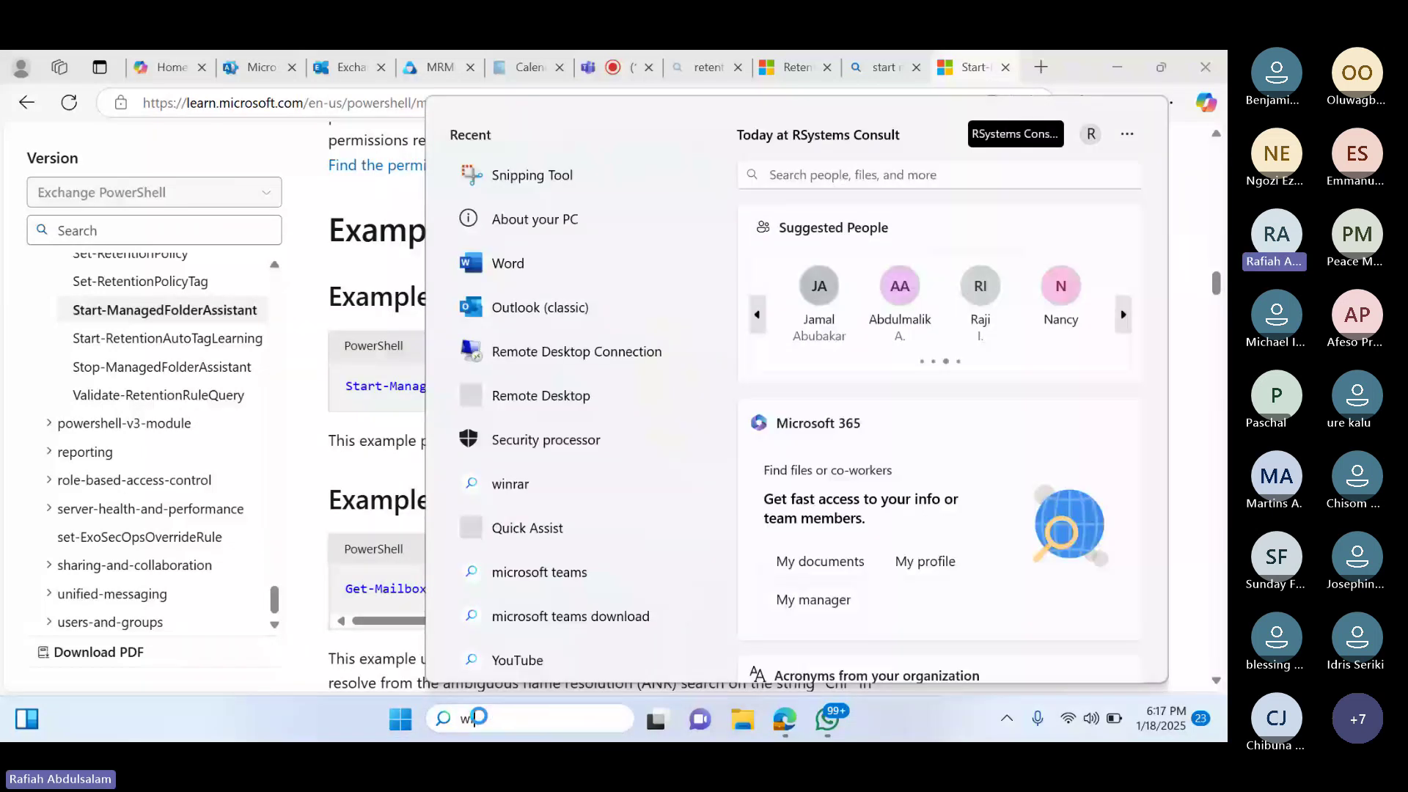
text(indows)
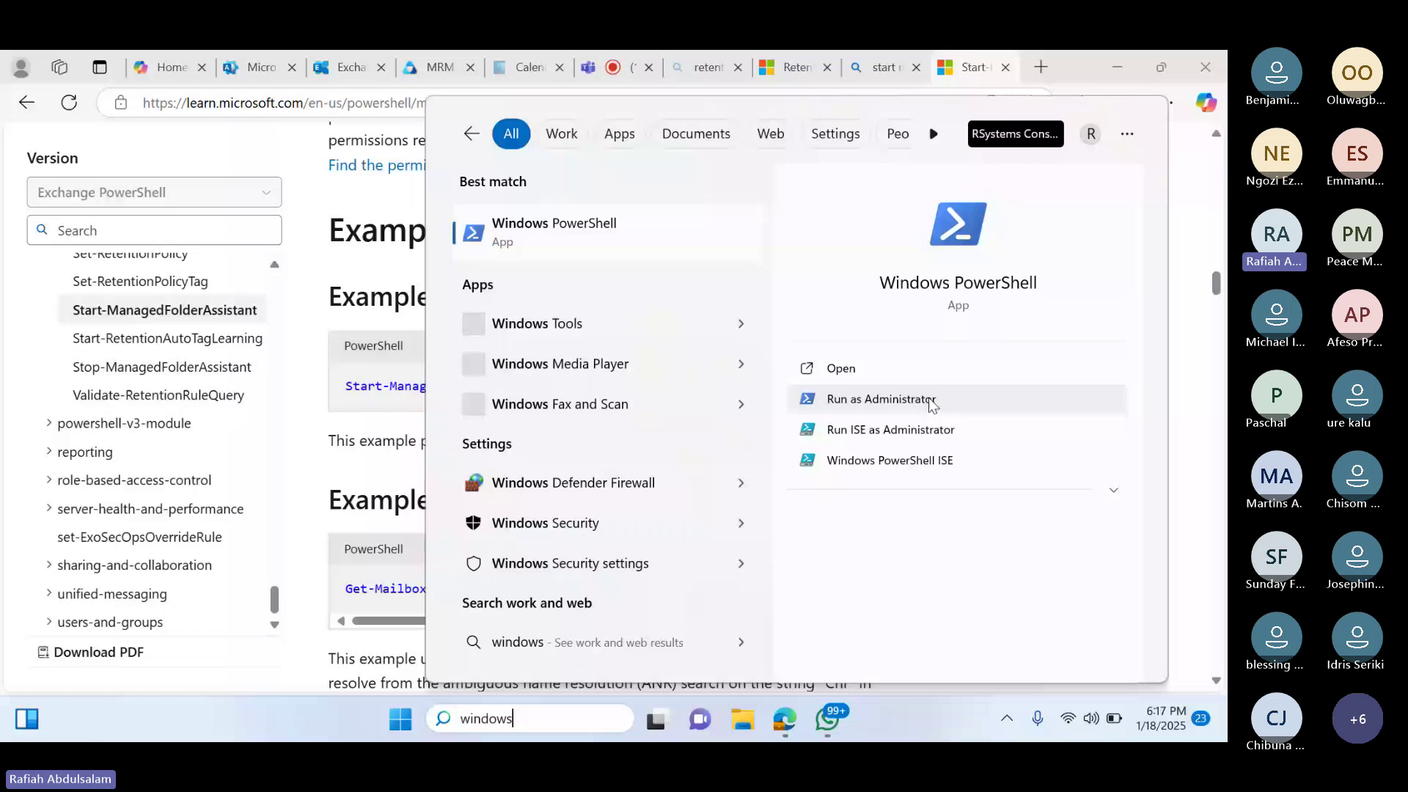
right_click(618, 232)
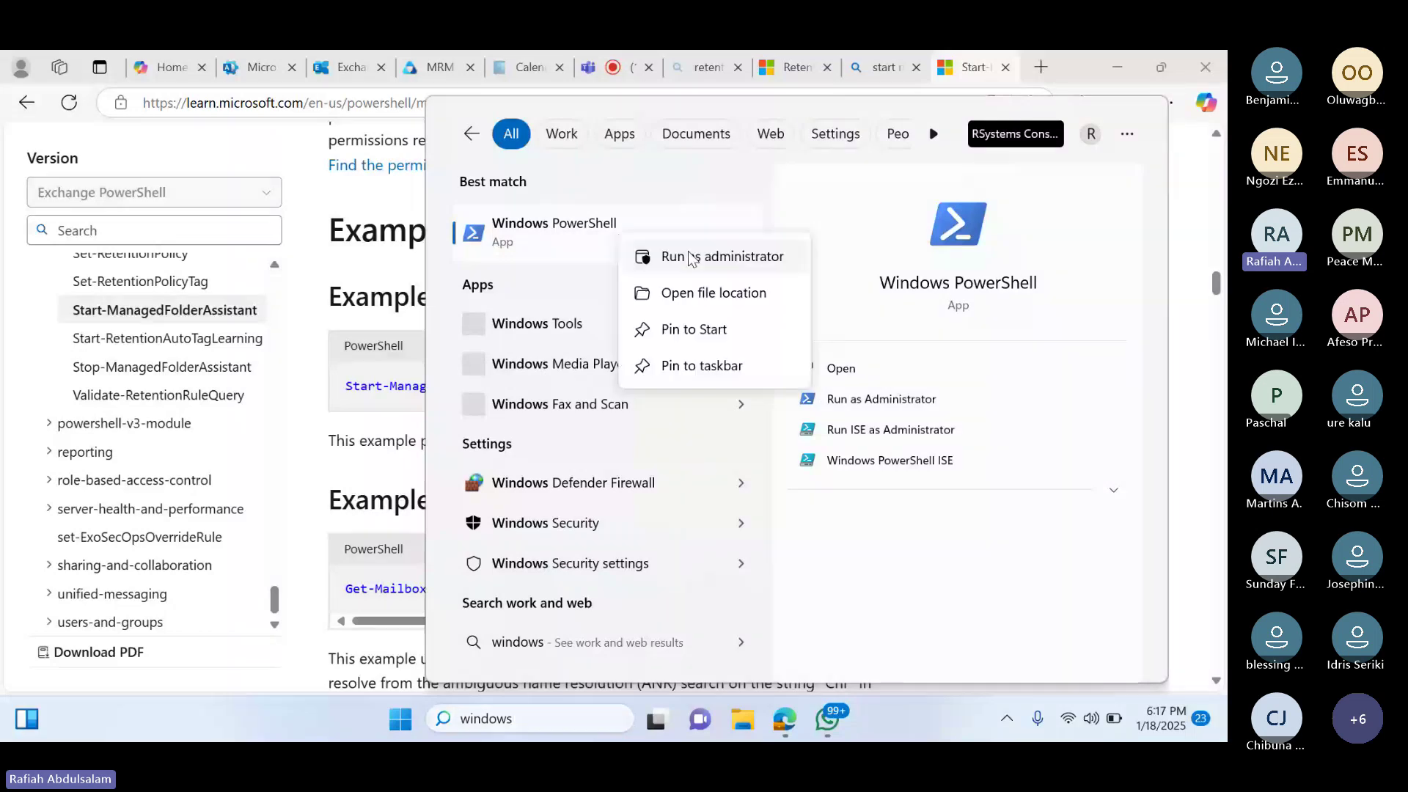
click(690, 256)
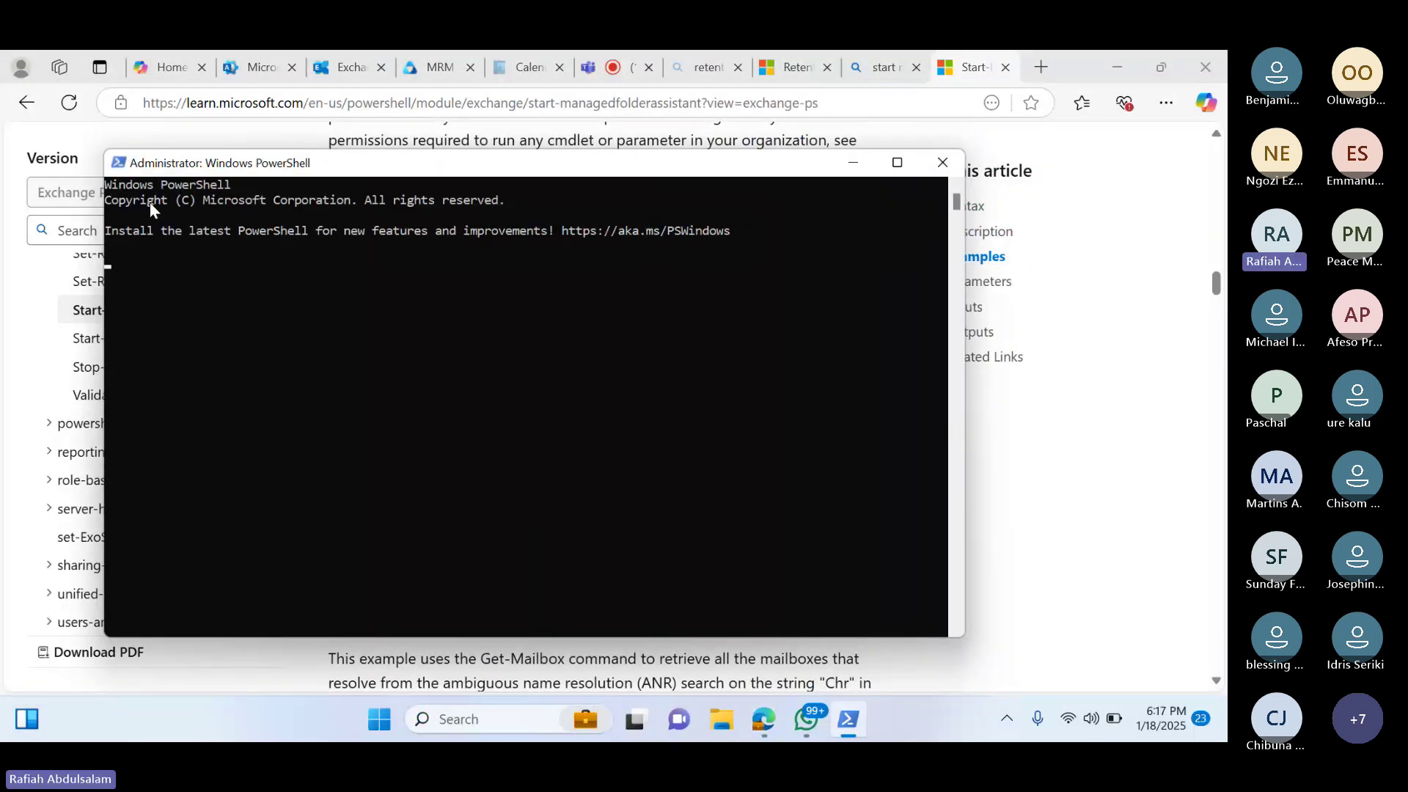
Connect the PowerShell session to Exchange Online with connect-exchangeonline, signing in with the onmicrosoft.com admin account, and maximize the window
text(connect-exchangeonline)
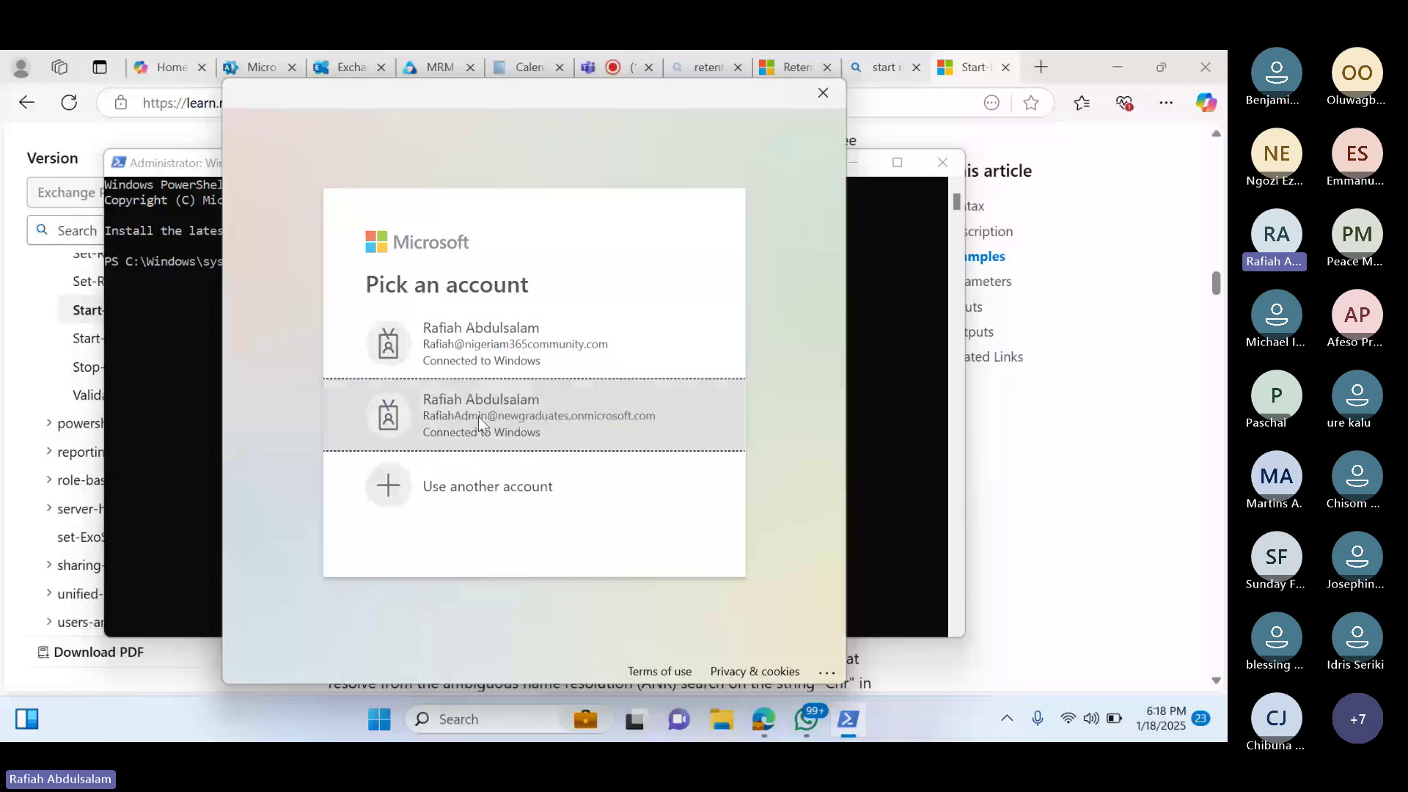
click(478, 416)
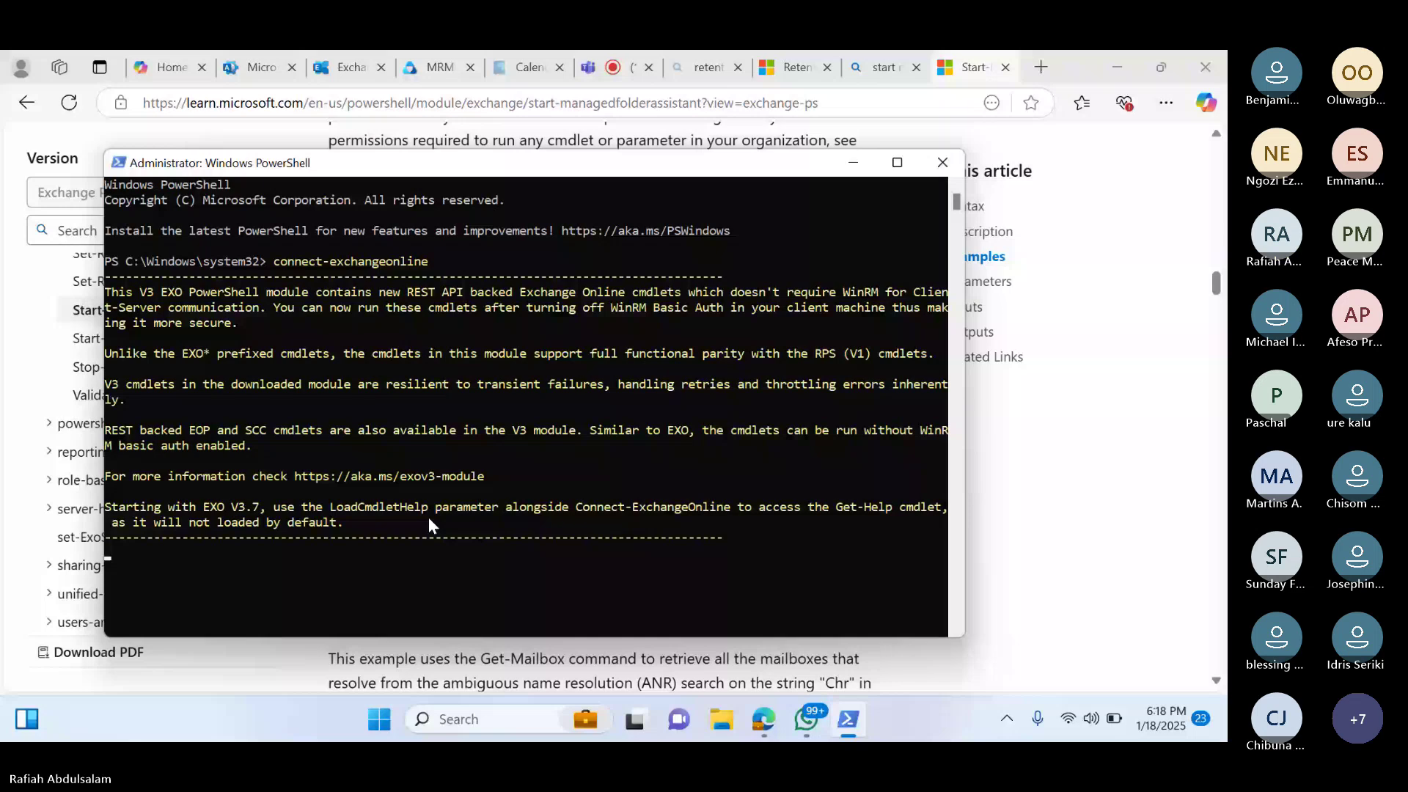
click(896, 162)
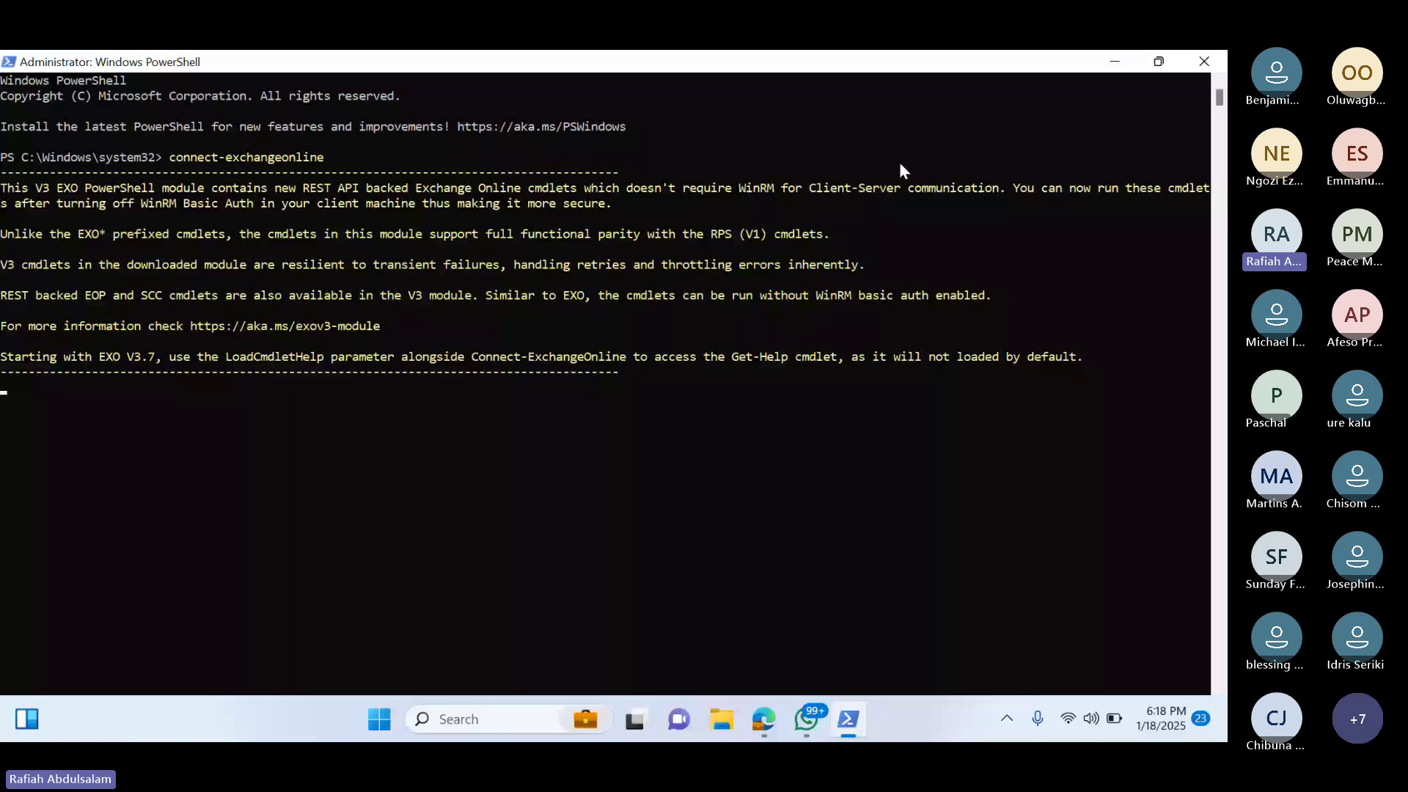
Enter the copied Start-ManagedFolderAssistant -Identity example command without running it, and copy the selected mailbox's user ID from Exchange admin center
text(Start-ManagedFolderAssistant -Identity "Chris")
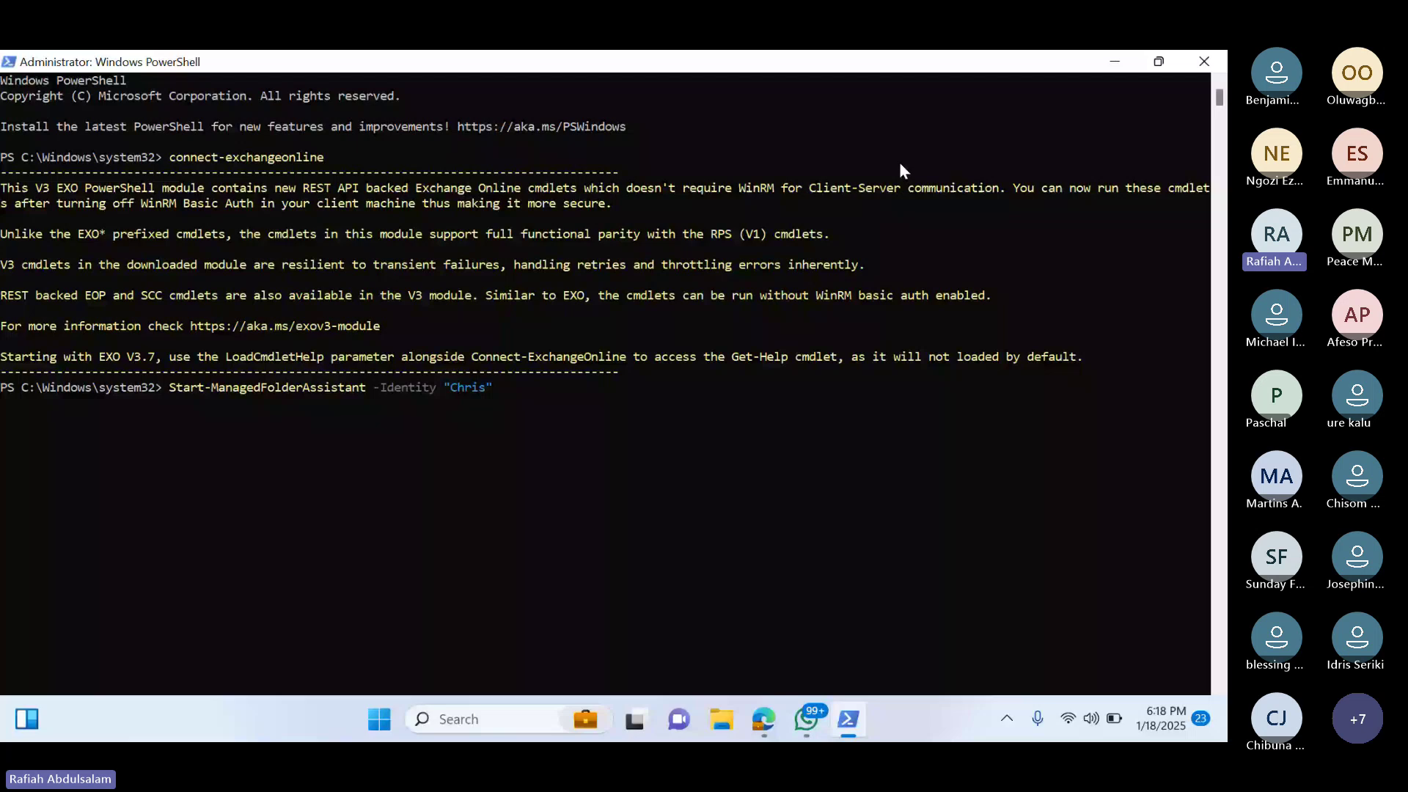
key(alt+Tab)
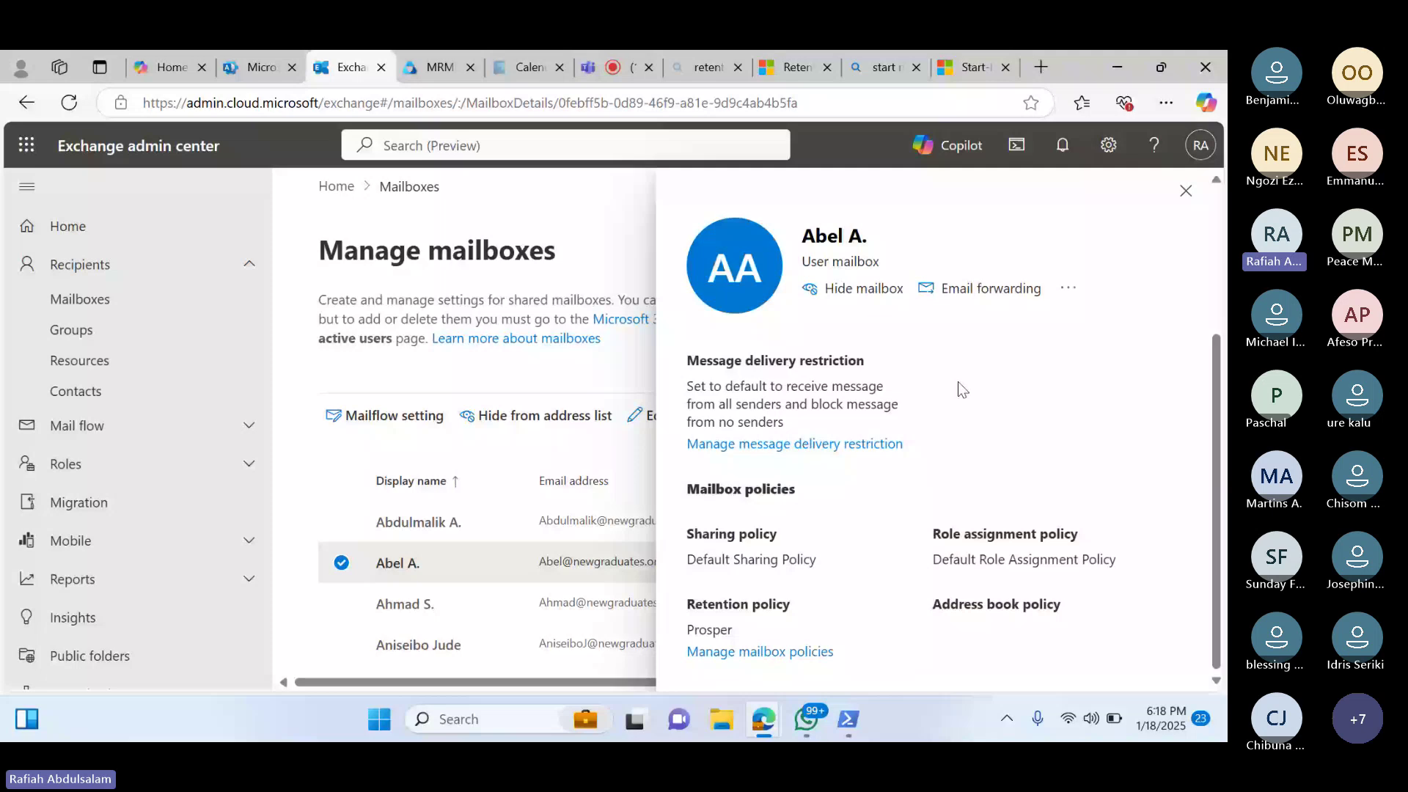
scroll(880, 597, up, 10)
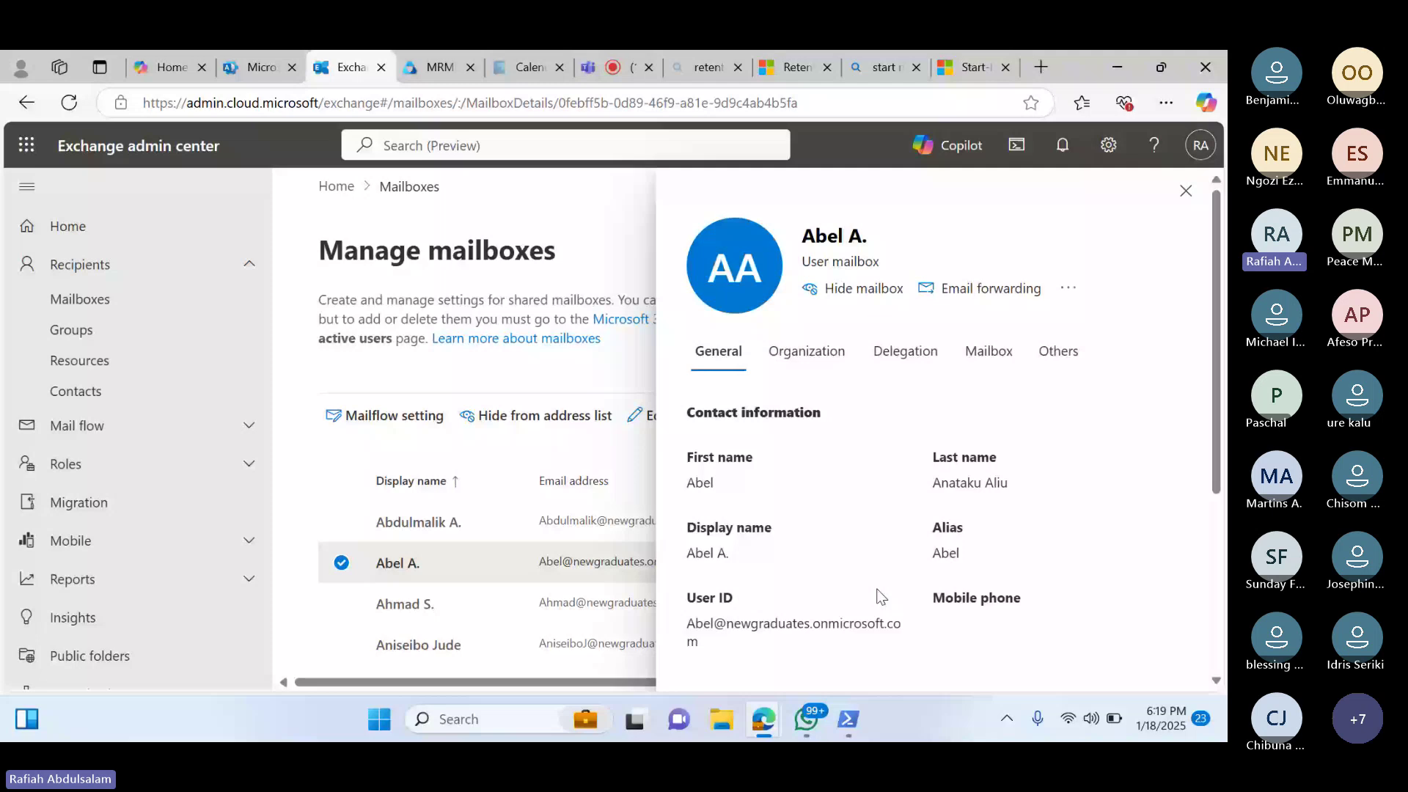
drag(699, 642, 687, 623)
key(ctrl+c)
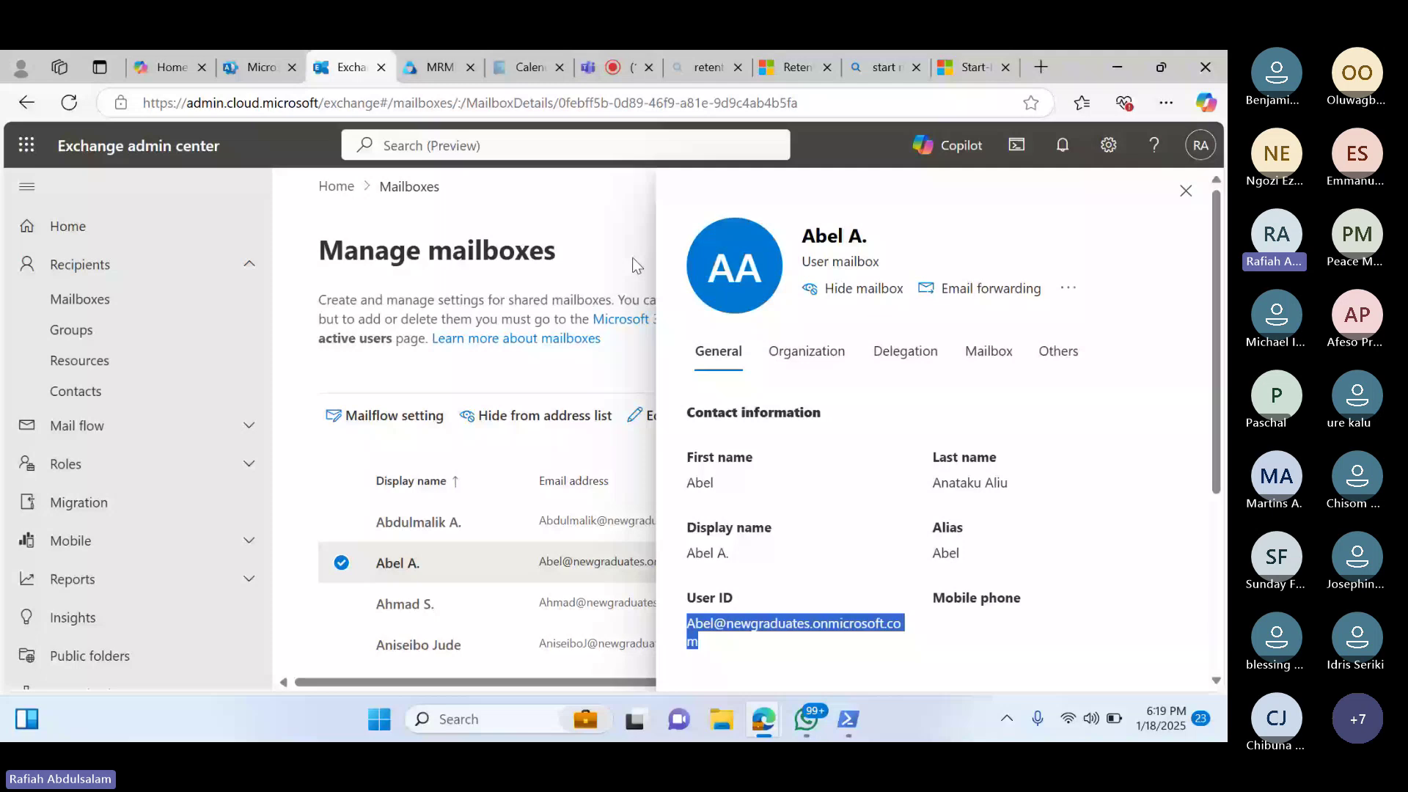
Return to PowerShell, replace the example identity in the Start-ManagedFolderAssistant command with the copied user ID, and run it
key(alt+Tab)
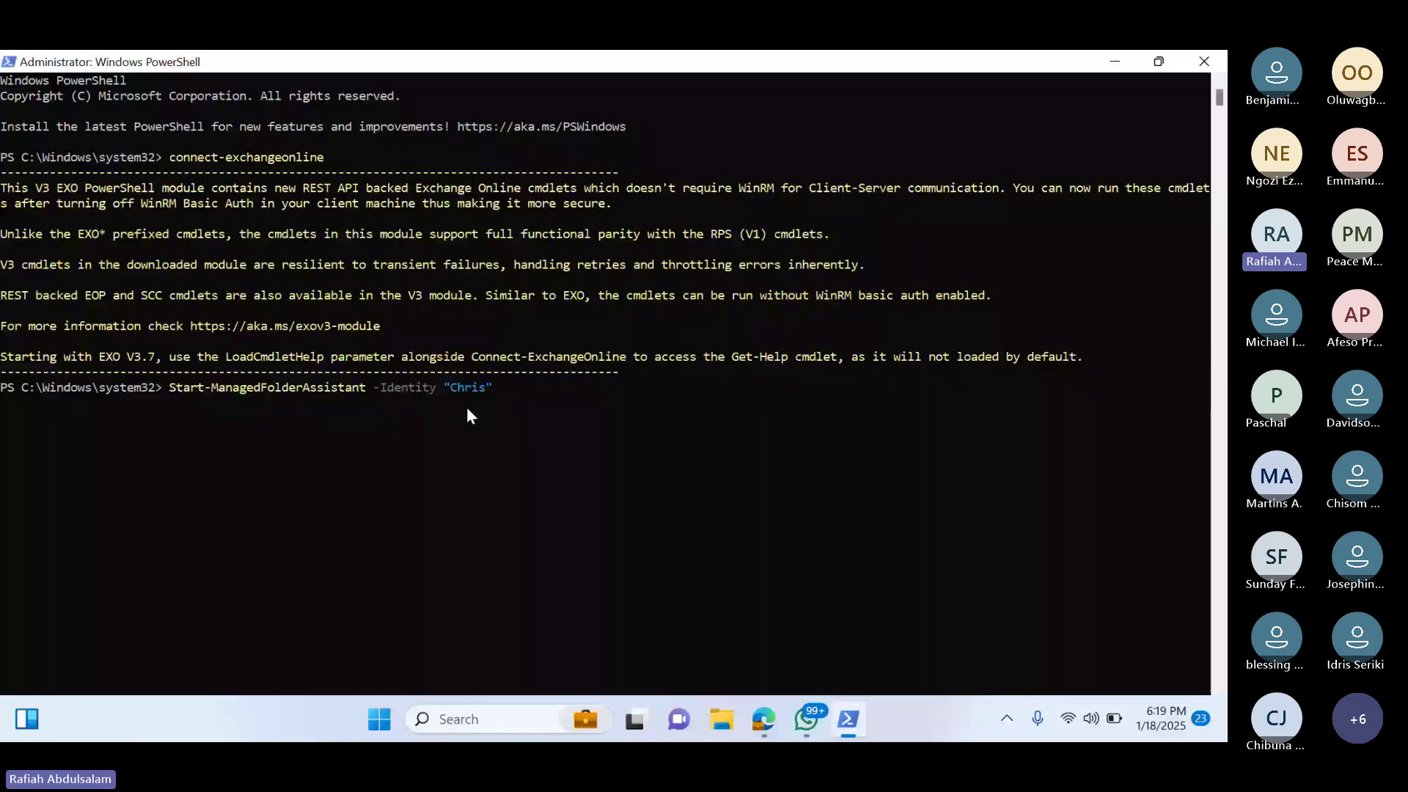
key(BackSpace)
key(BackSpace)
key(BackSpace)
key(BackSpace)
key(BackSpace)
key(BackSpace)
key(BackSpace)
key(ctrl+v)
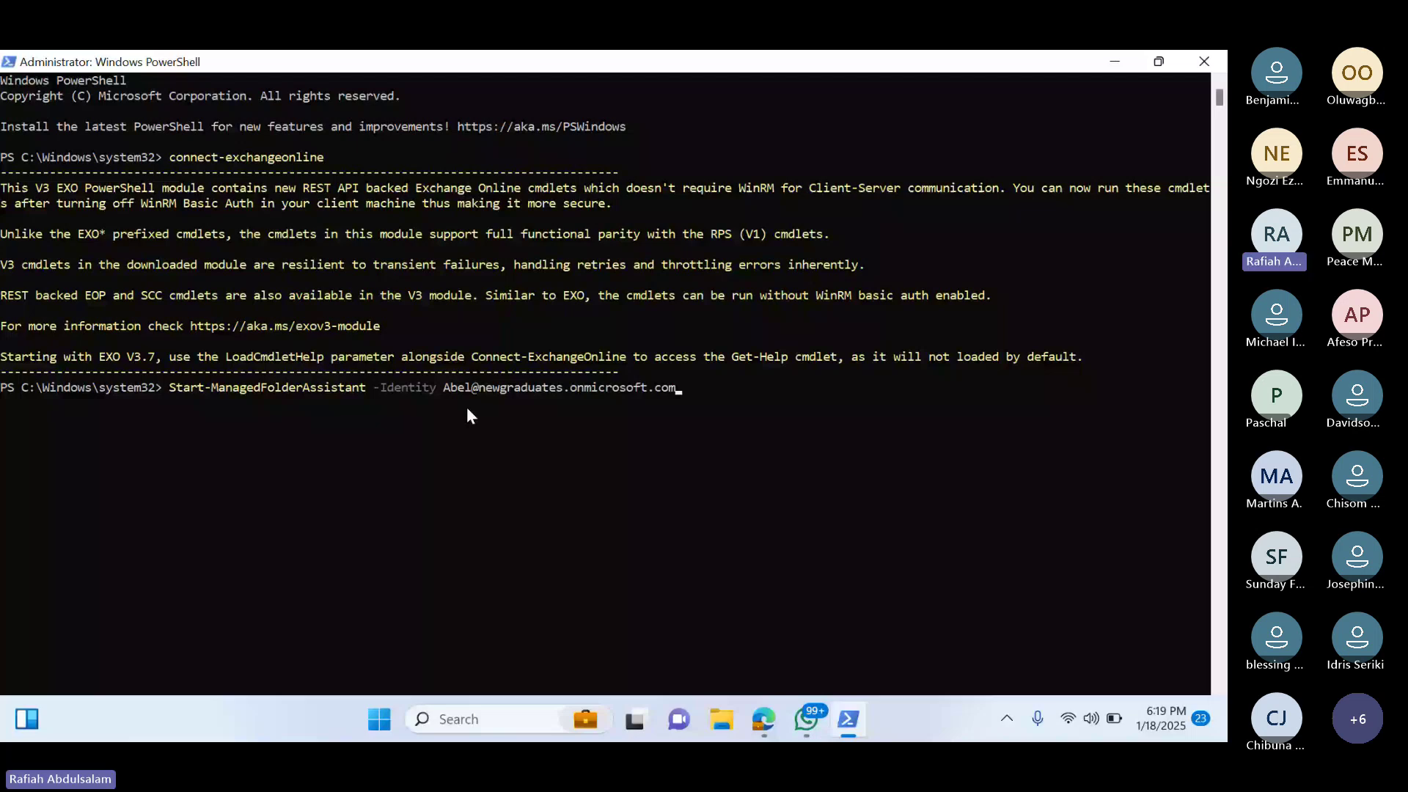
key(Return)
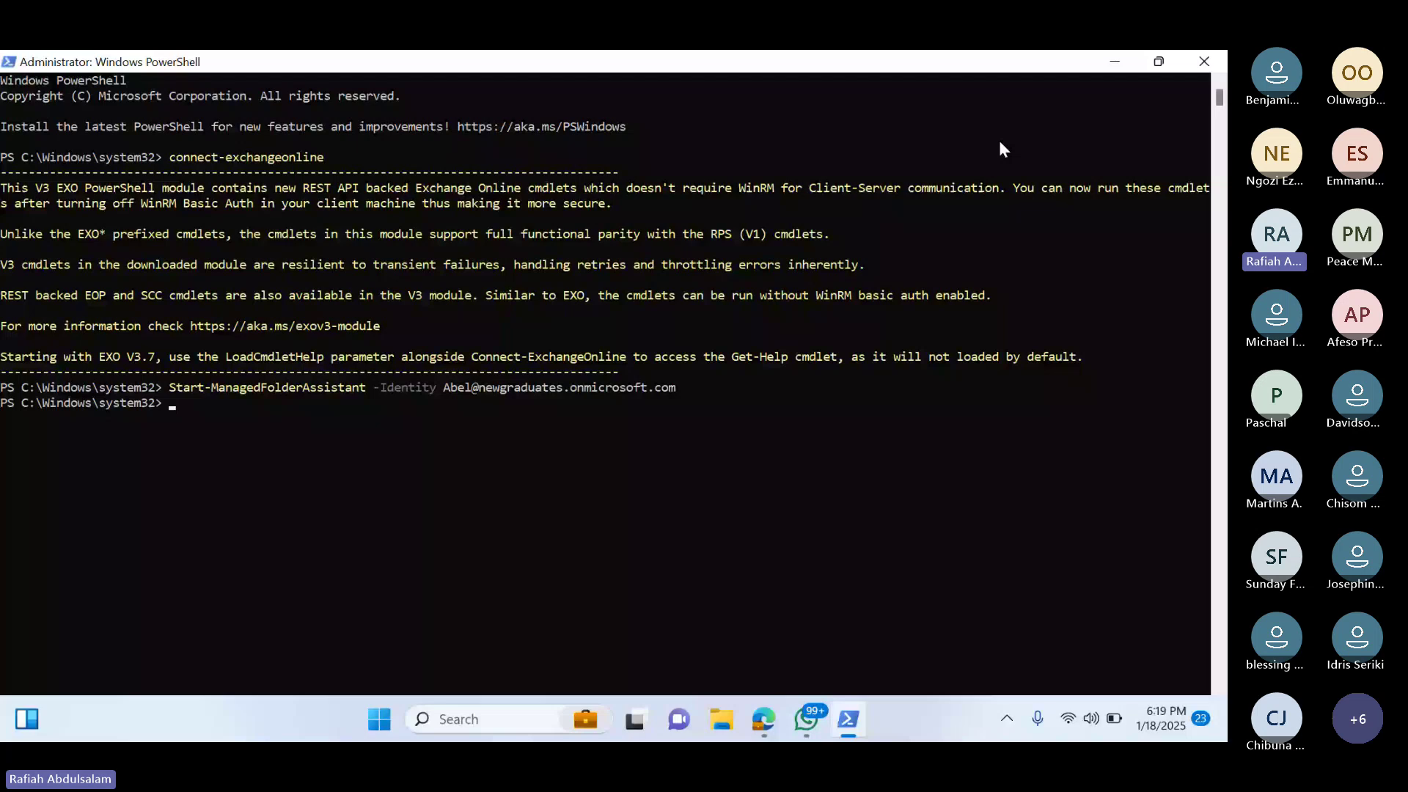
Minimize PowerShell and review the selected mailbox's details in Exchange admin center
click(1114, 64)
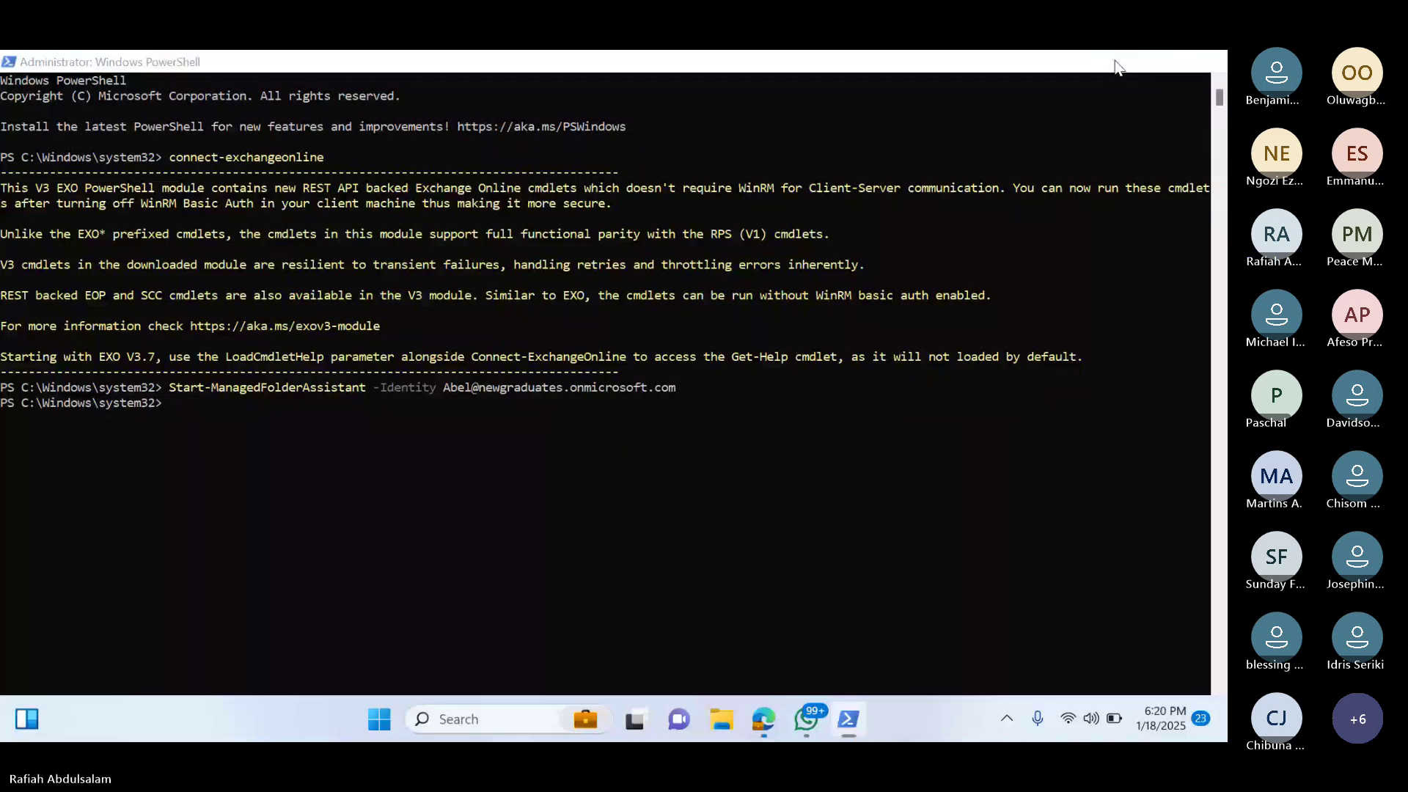
scroll(1215, 440, down, 2)
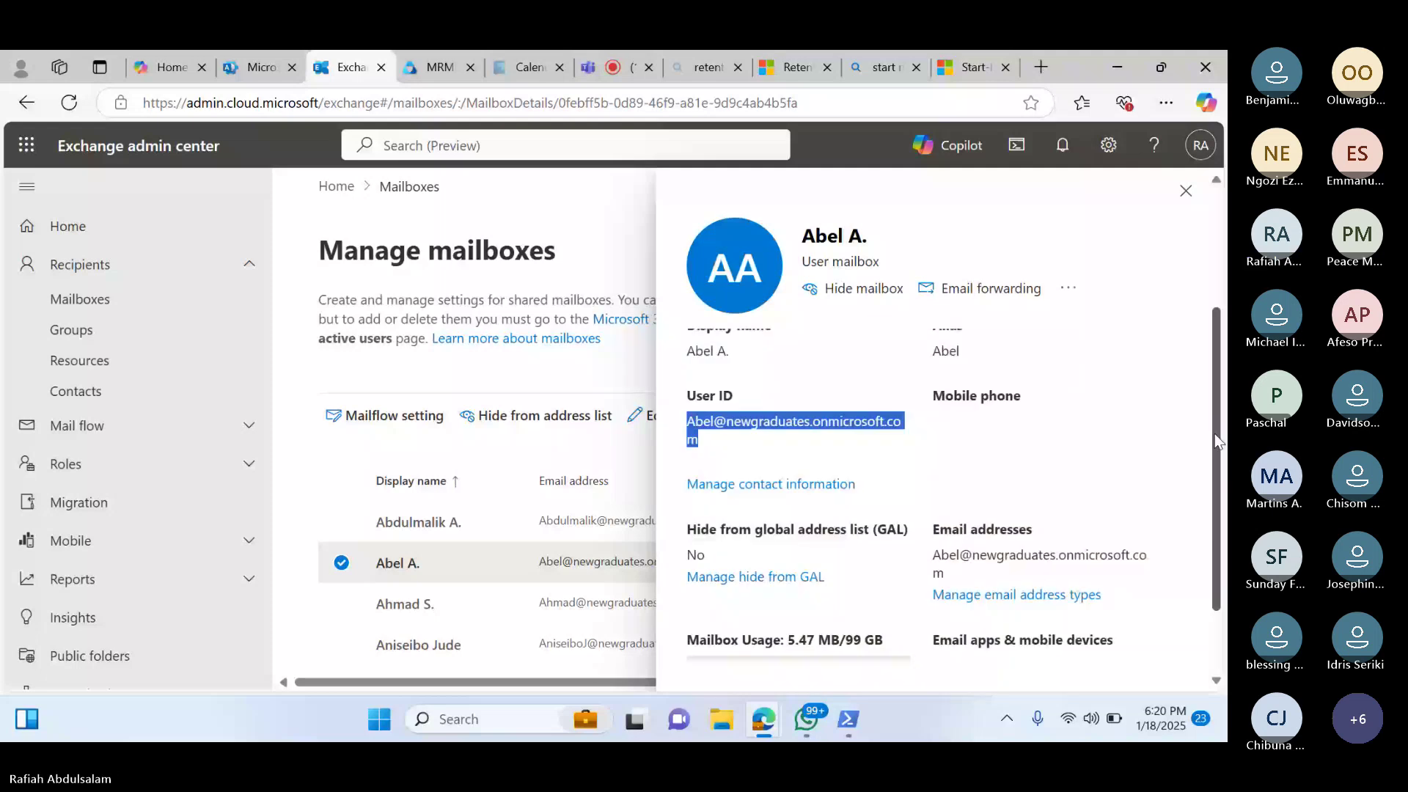
scroll(1178, 465, down, 1)
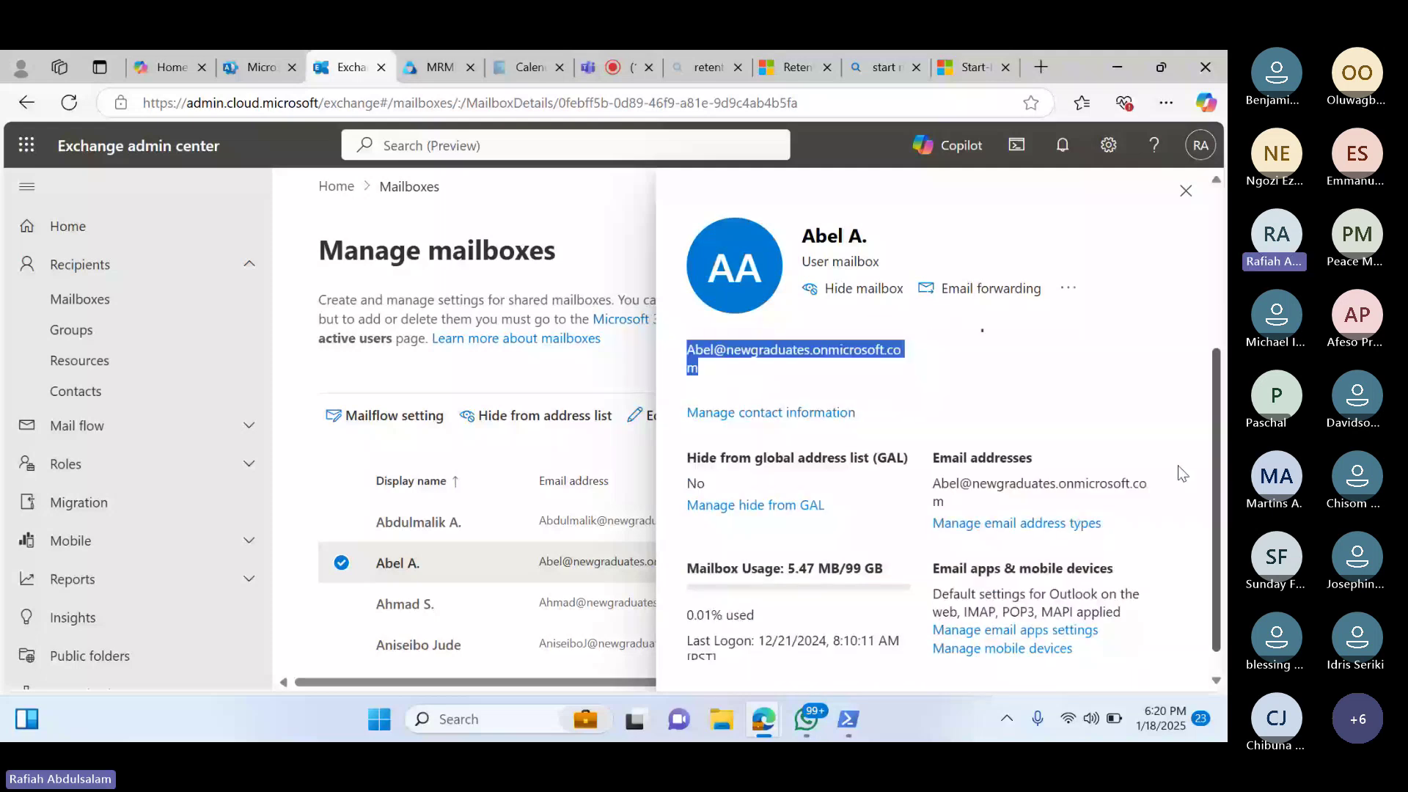